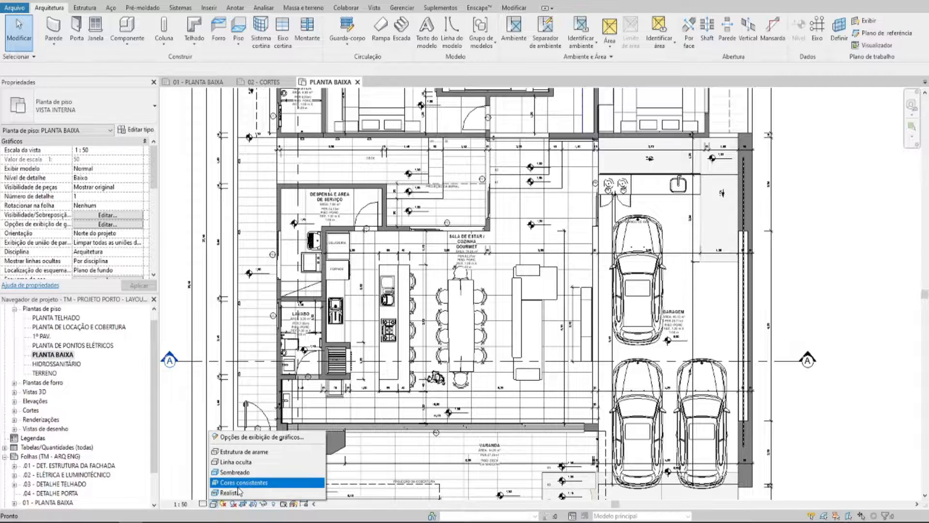
Step: Set the visual style of the PLANTA BAIXA floor plan to Cores consistentes
left_click(236, 483)
mouse_move(573, 314)
middle_mouse_down()
mouse_move(623, 324)
mouse_move(563, 323)
mouse_move(513, 221)
mouse_move(584, 328)
middle_mouse_up()
scroll(600, 339, "down", 1)
middle_click_drag(608, 289, 619, 391)
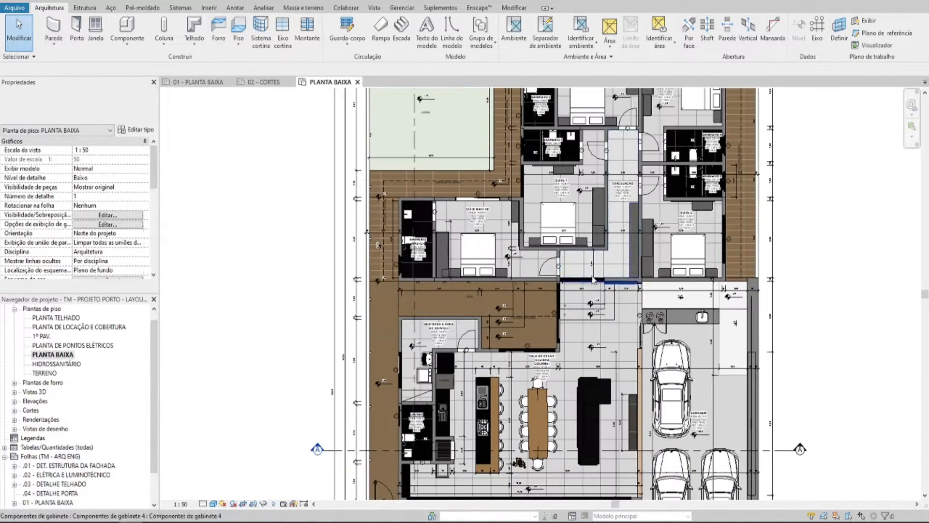
middle_click_drag(602, 267, 571, 322)
scroll(593, 421, "up", 3)
middle_click_drag(539, 378, 533, 289)
scroll(533, 290, "down", 3)
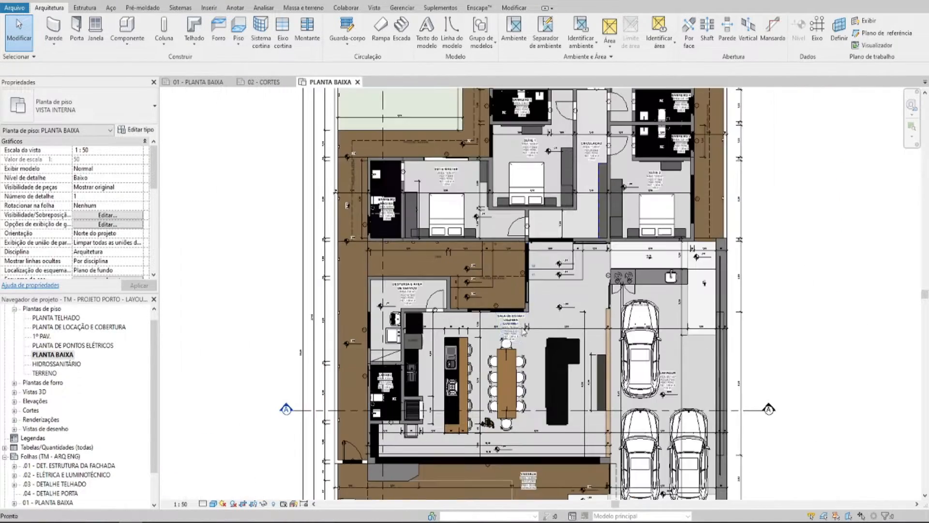
middle_click_drag(530, 324, 507, 279)
scroll(281, 319, "down", 5)
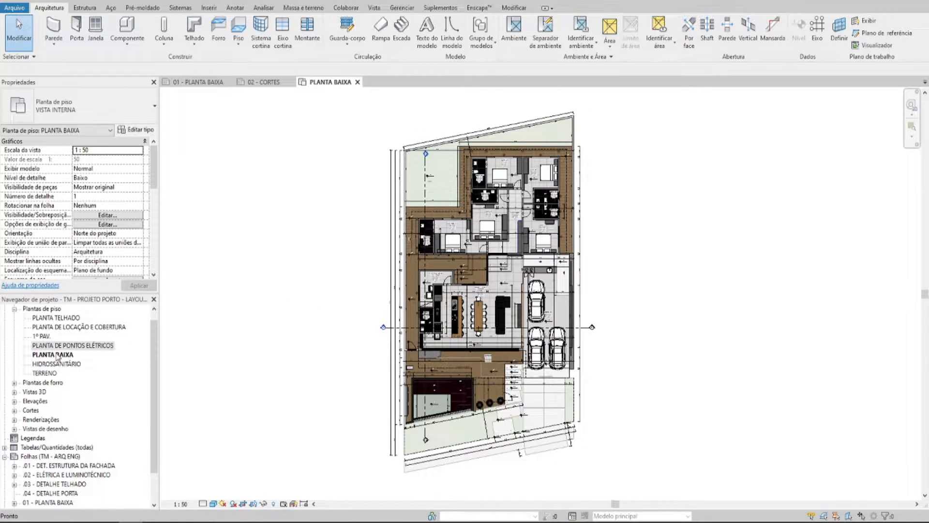
Step: Duplicate the PLANTA BAIXA floor plan view without its annotations
left_click(57, 356)
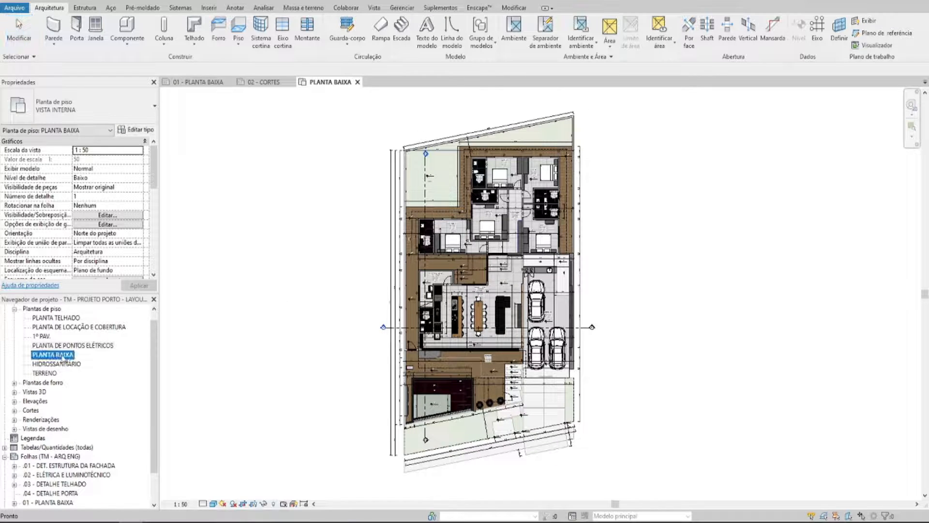
right_click(61, 356)
mouse_move(162, 204)
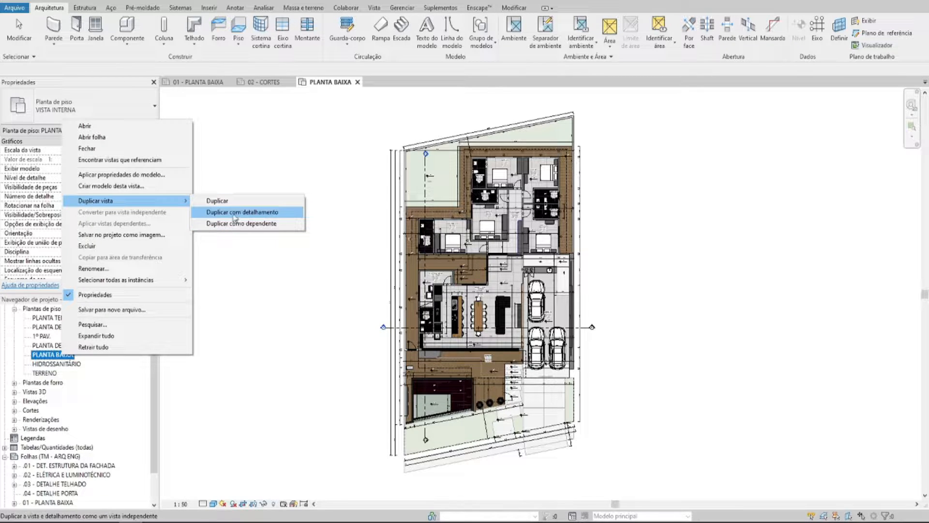
left_click(235, 213)
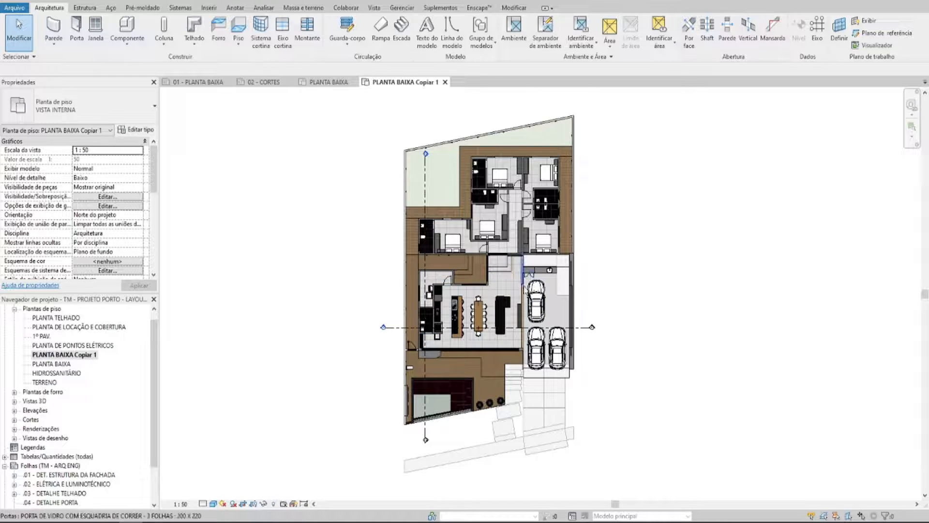
Step: Hide the section marks in the duplicated floor plan by category, starting from section B
scroll(505, 245, "up", 1)
middle_click_drag(485, 248, 488, 280)
left_click(402, 197)
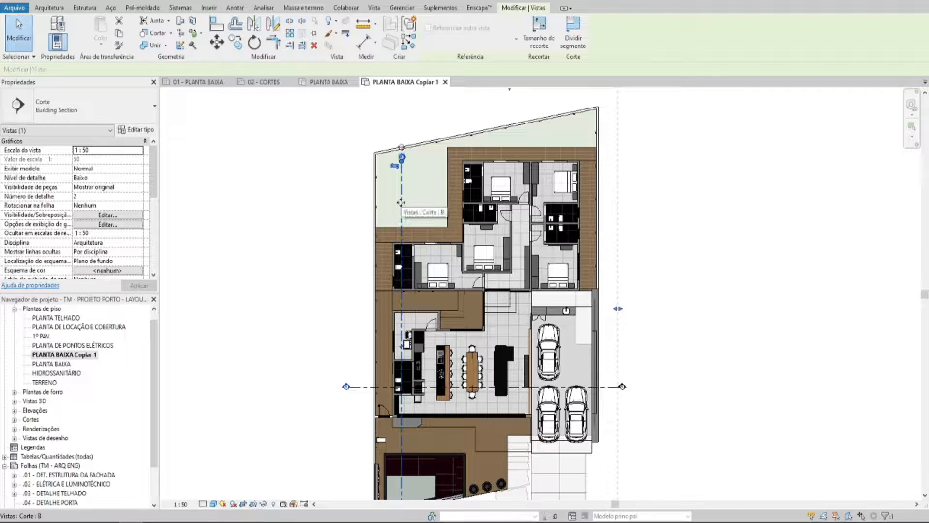
right_click(400, 202)
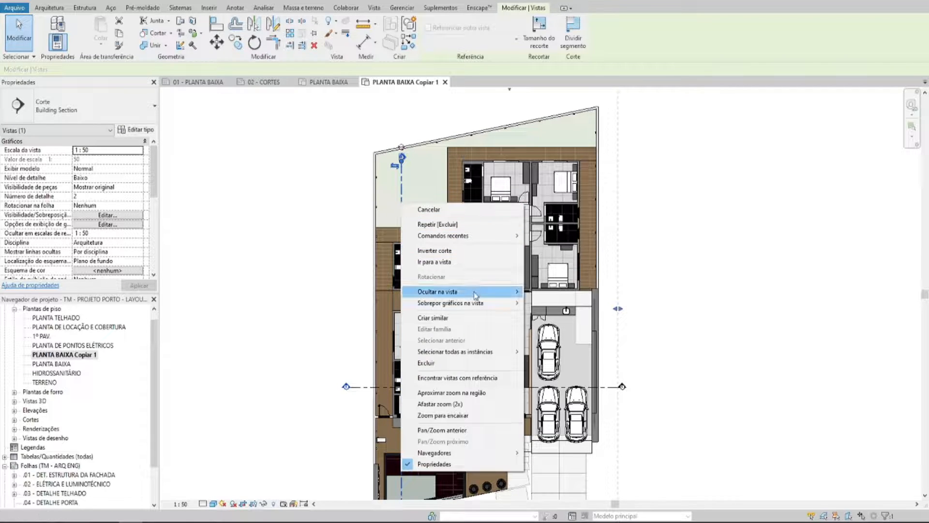
mouse_move(503, 292)
left_click(551, 303)
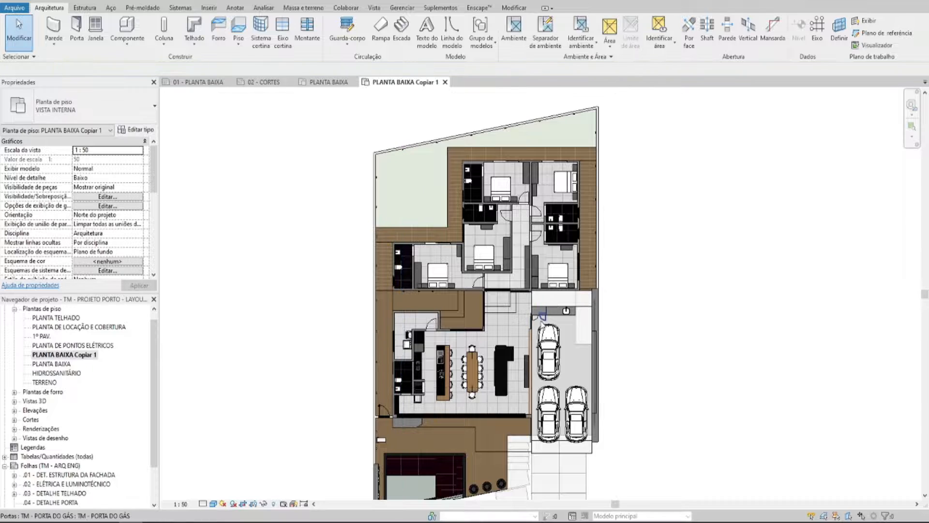
Step: Set the visual style of the duplicated floor plan to Realista
middle_click_drag(474, 285, 485, 260)
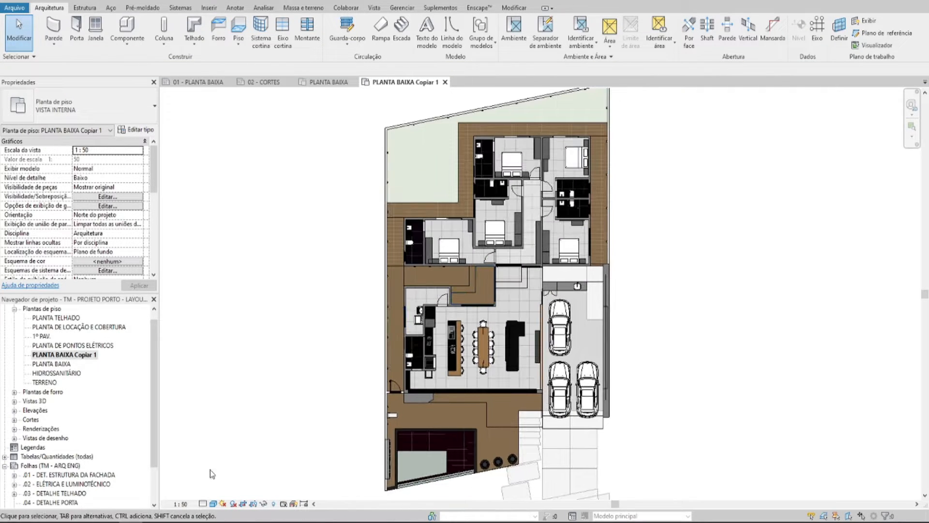
left_click(213, 505)
left_click(228, 492)
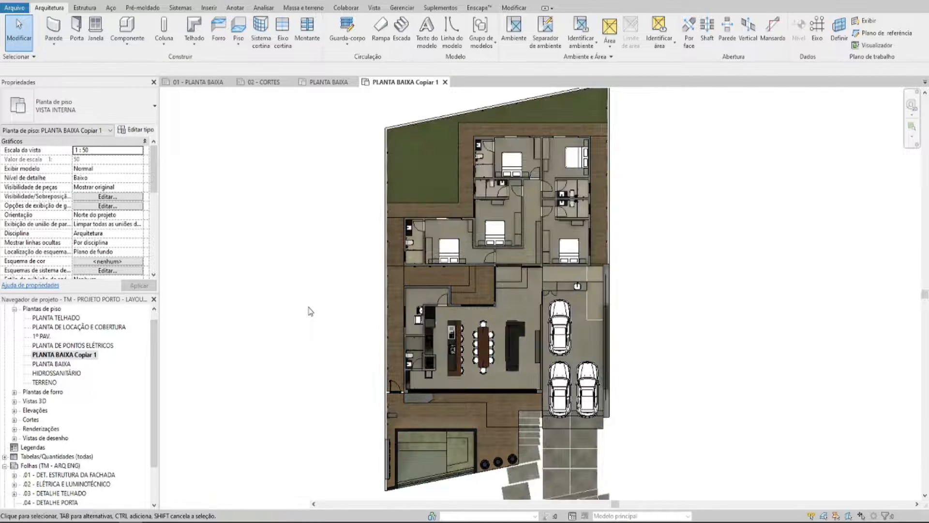
middle_click_drag(516, 335, 517, 258)
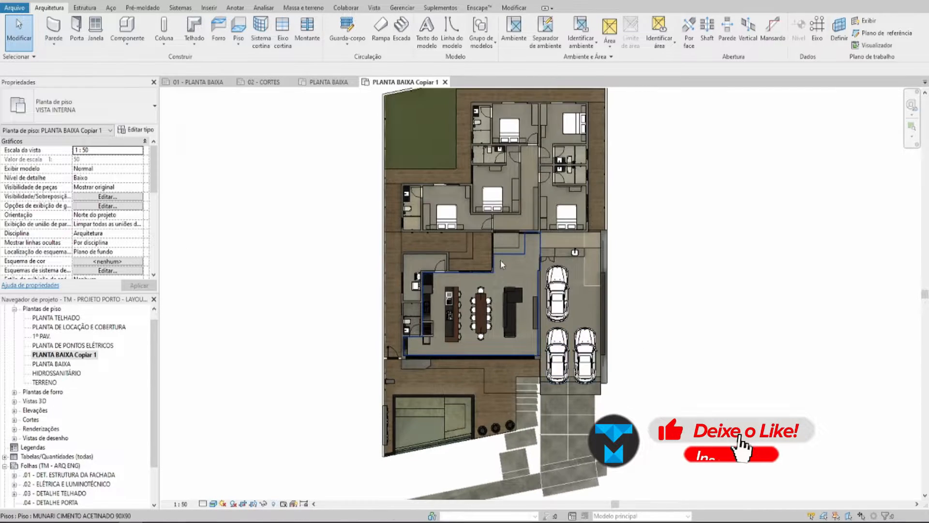
Step: Open the by-category view graphics override for the wall between the two neighbouring bedrooms
scroll(498, 263, "up", 2)
middle_click_drag(495, 256, 507, 292)
scroll(509, 289, "up", 3)
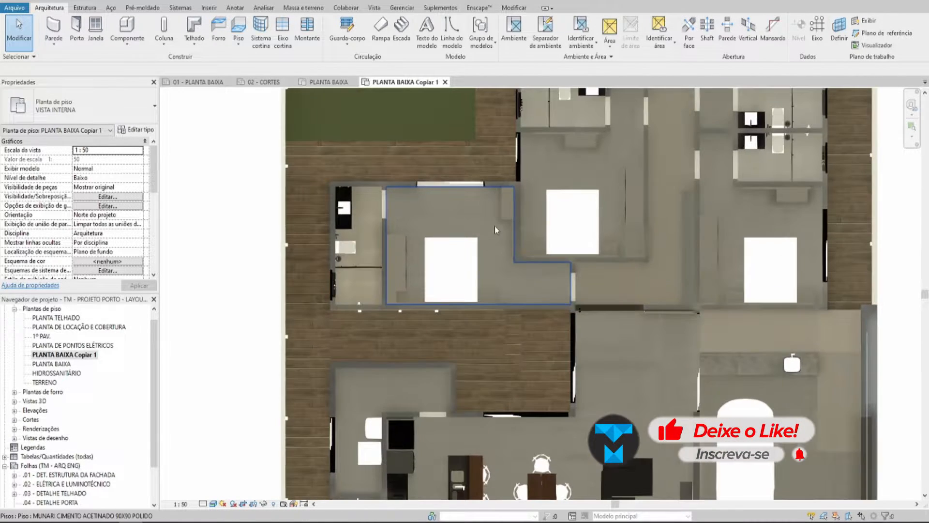
left_click(522, 207)
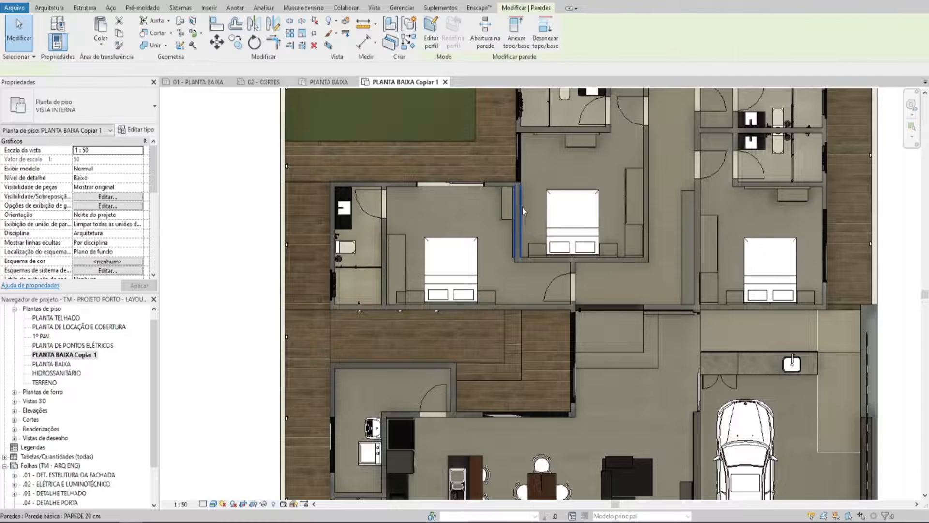
left_click(330, 36)
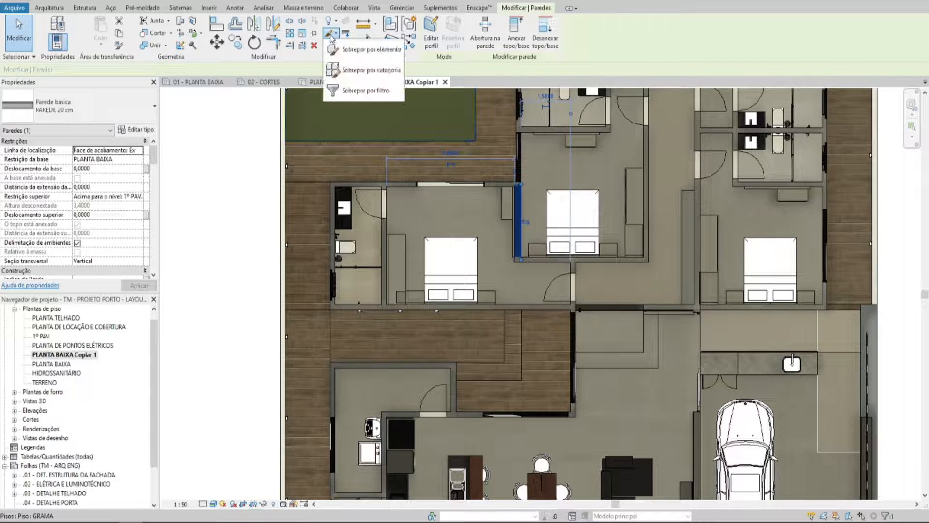
left_click(362, 73)
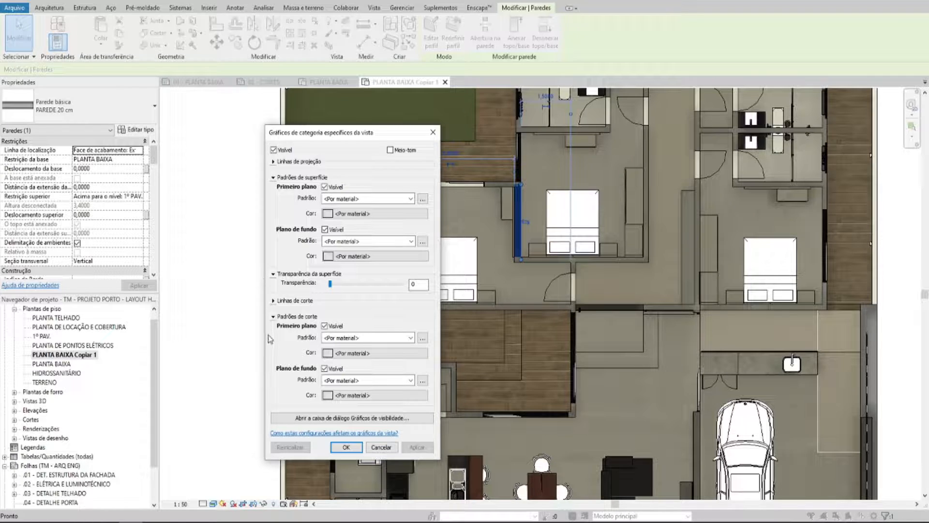
Step: Set the walls' foreground cut pattern to solid fill and its colour to Preto
left_click(274, 316)
left_click(274, 317)
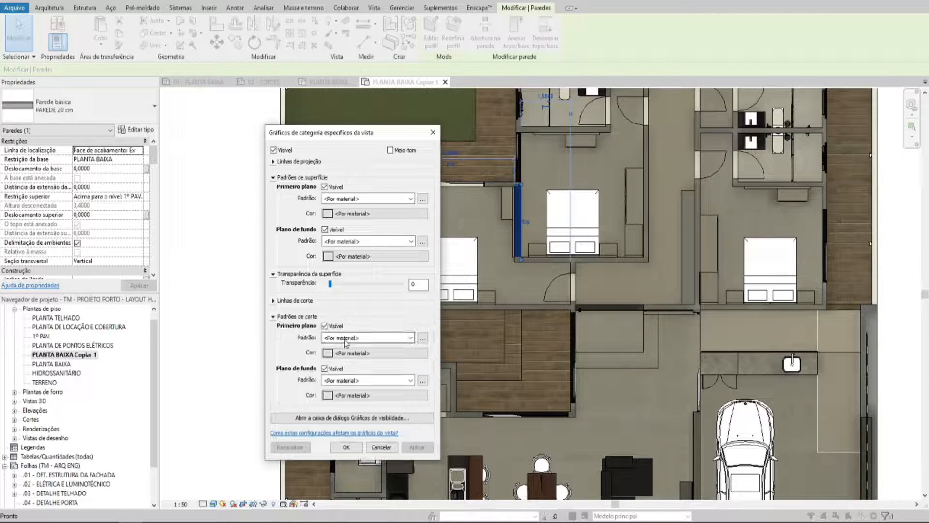
left_click(358, 338)
left_click(378, 99)
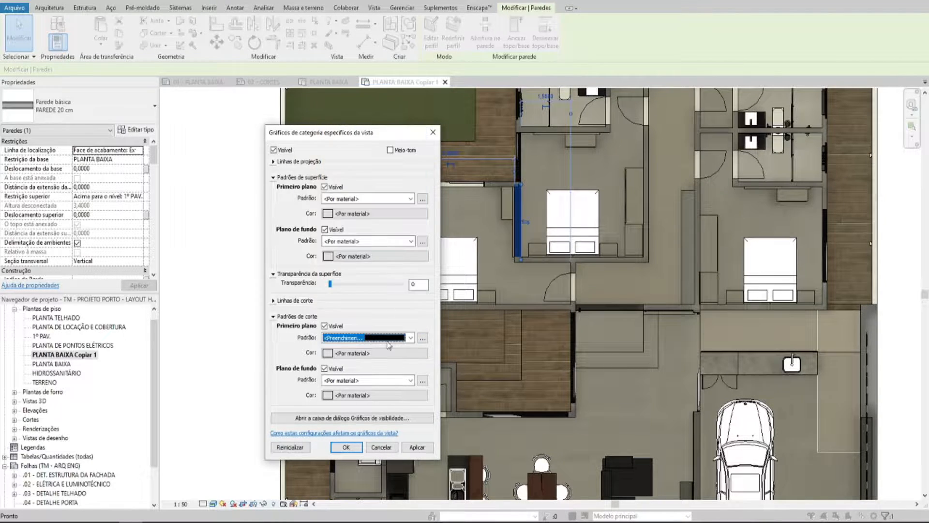
left_click(370, 355)
left_click(248, 279)
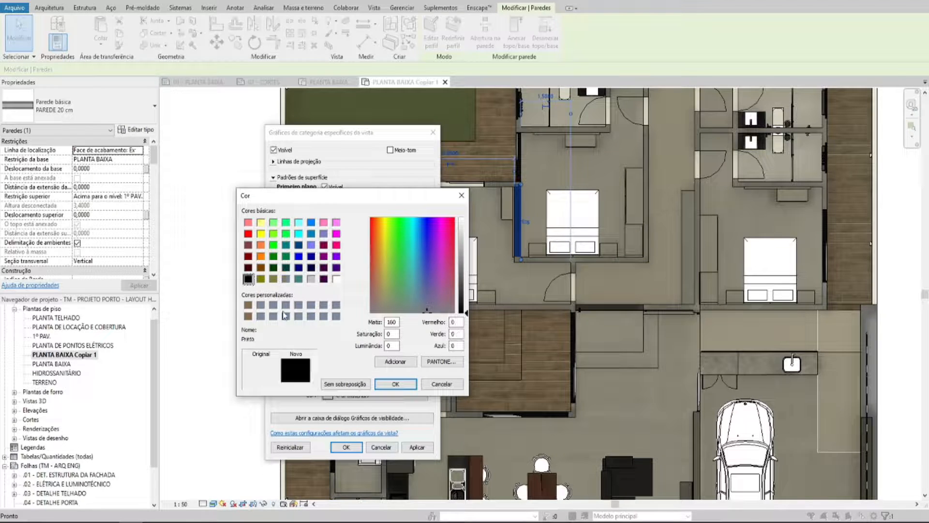
left_click(395, 383)
Step: Keep solid fill as the foreground cut pattern and apply the category override to the walls in the view
left_click(410, 338)
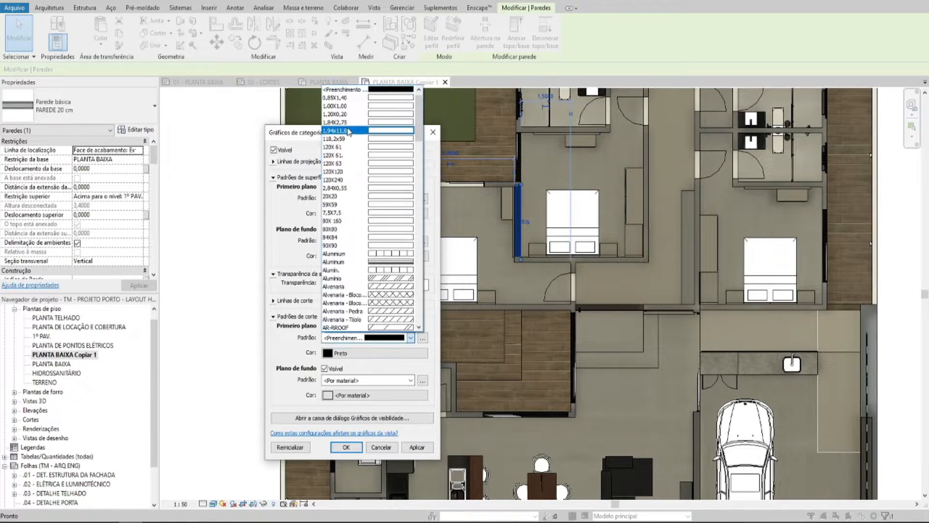
scroll(344, 106, "up", 1)
left_click(311, 359)
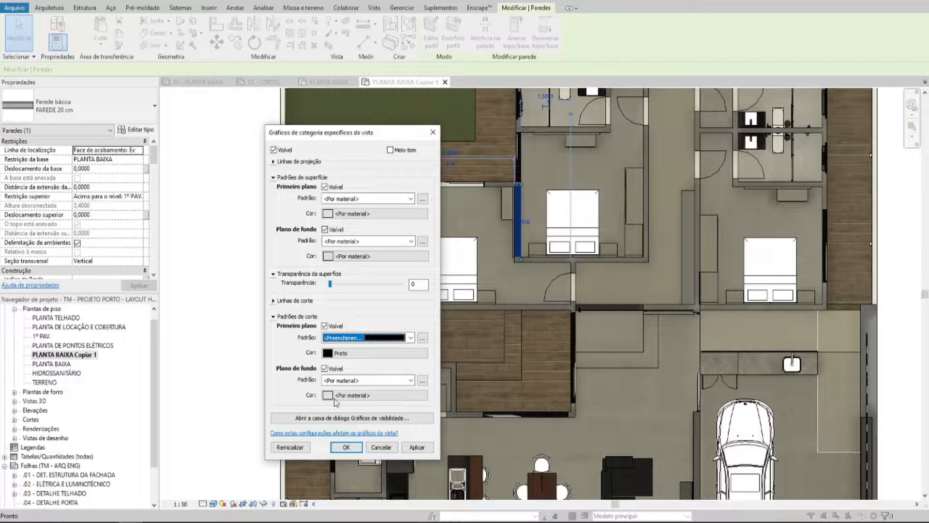
left_click(422, 448)
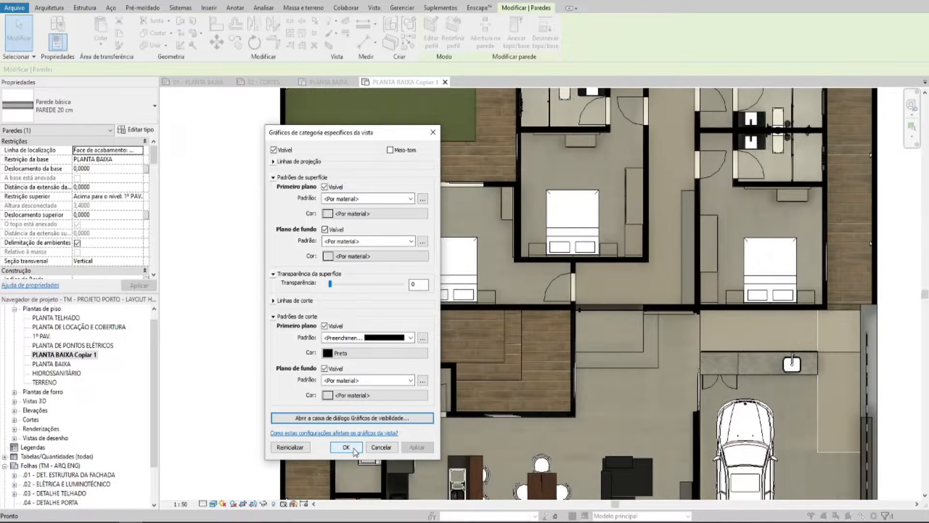
left_click(347, 447)
key("Escape")
scroll(580, 309, "down", 2)
scroll(632, 316, "down", 2)
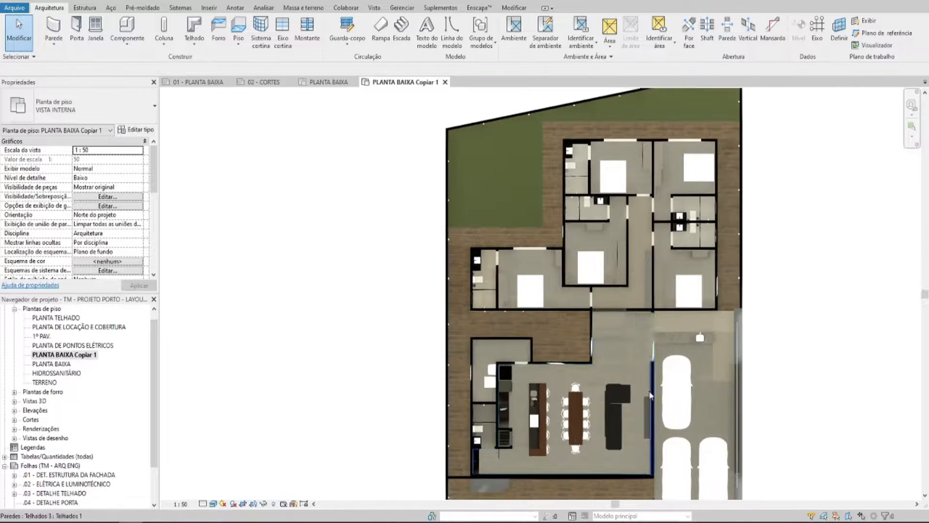
middle_click_drag(659, 398, 648, 305)
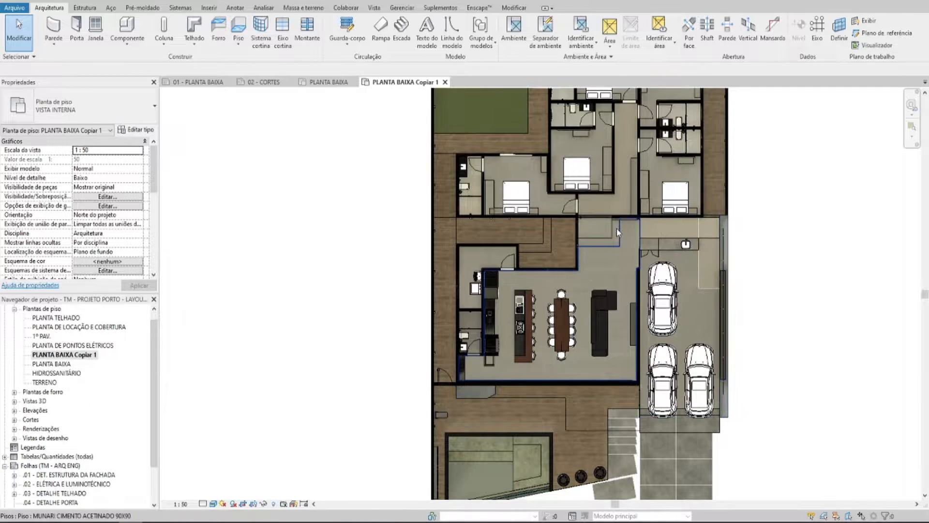
middle_click_drag(654, 242, 663, 281)
middle_click_drag(664, 163, 658, 183)
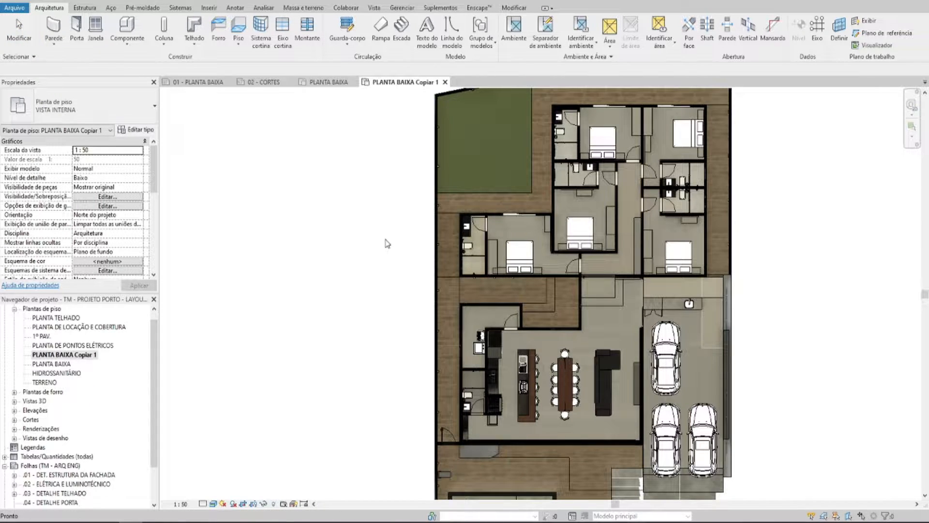
Step: Open the cut pattern override of the Paredes category in the view's visibility and graphics settings
scroll(587, 246, "up", 3)
middle_click_drag(534, 305, 551, 276)
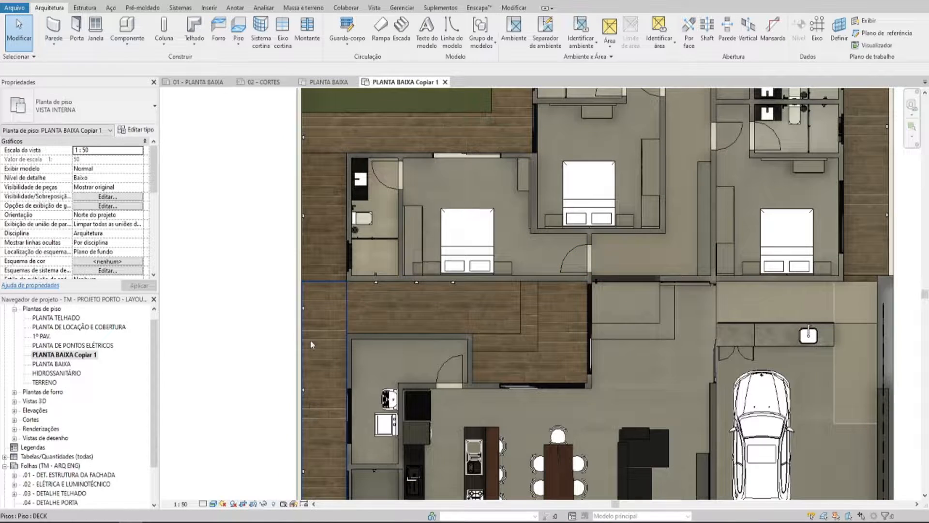
left_click(374, 8)
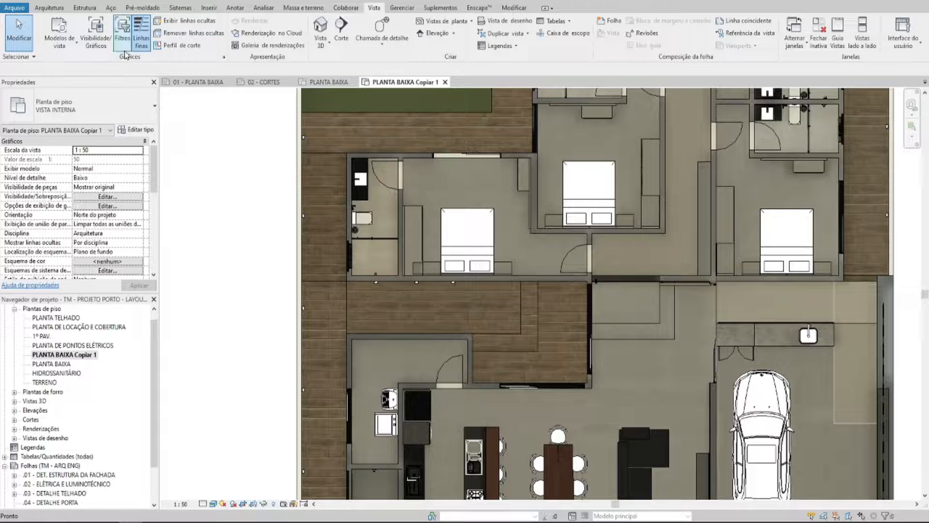
left_click(99, 49)
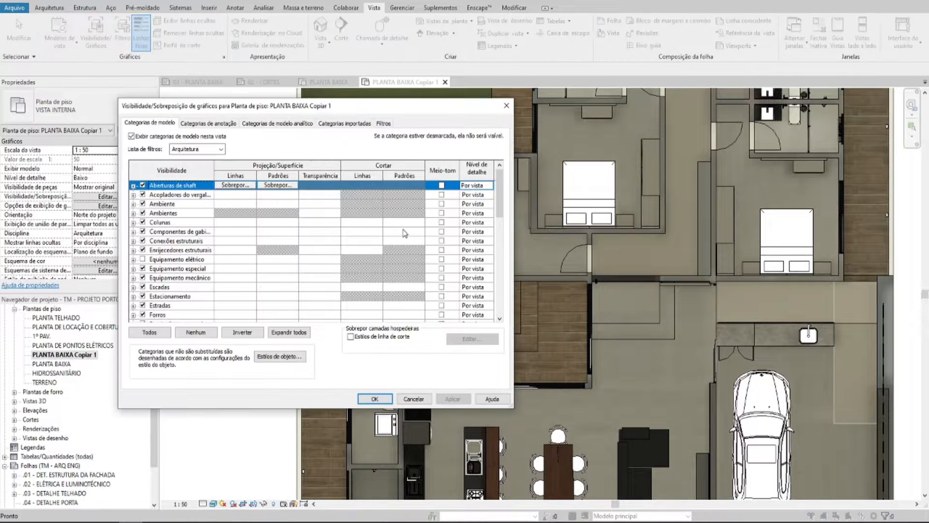
scroll(213, 244, "down", 7)
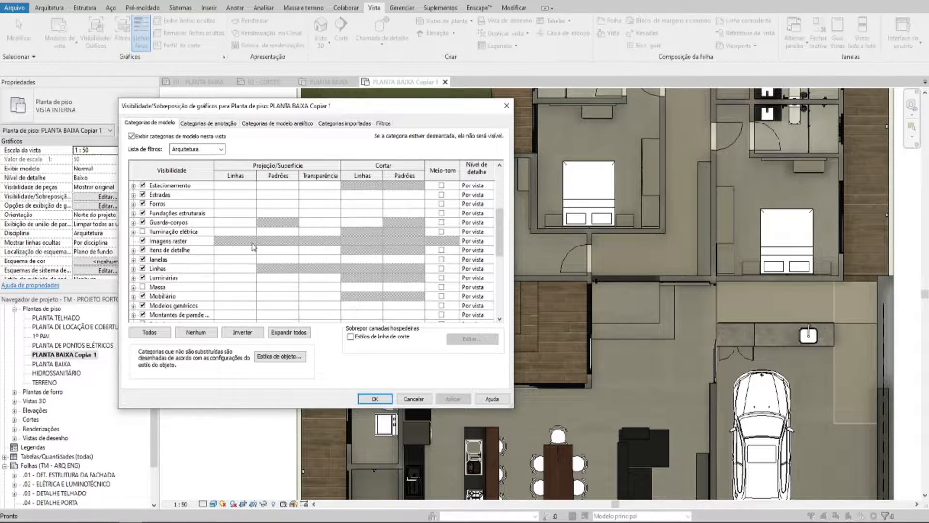
left_click(175, 224)
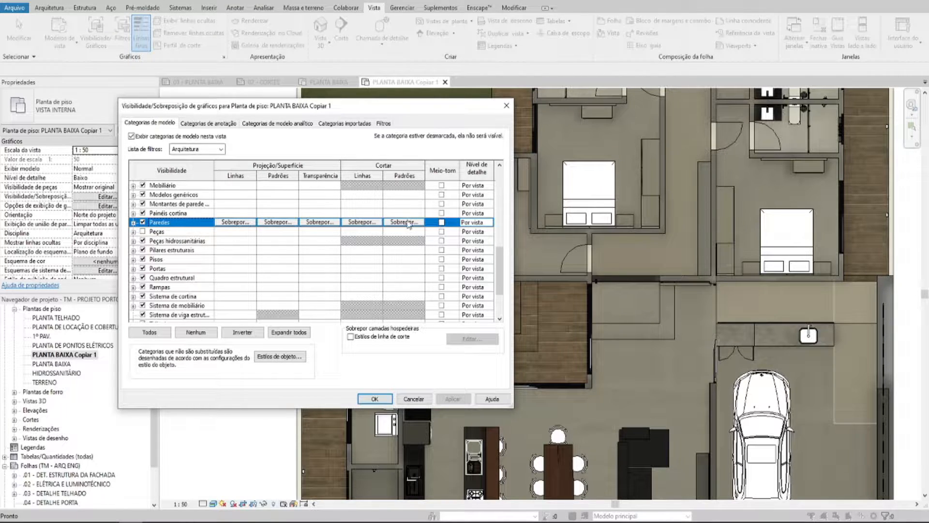
left_click(404, 222)
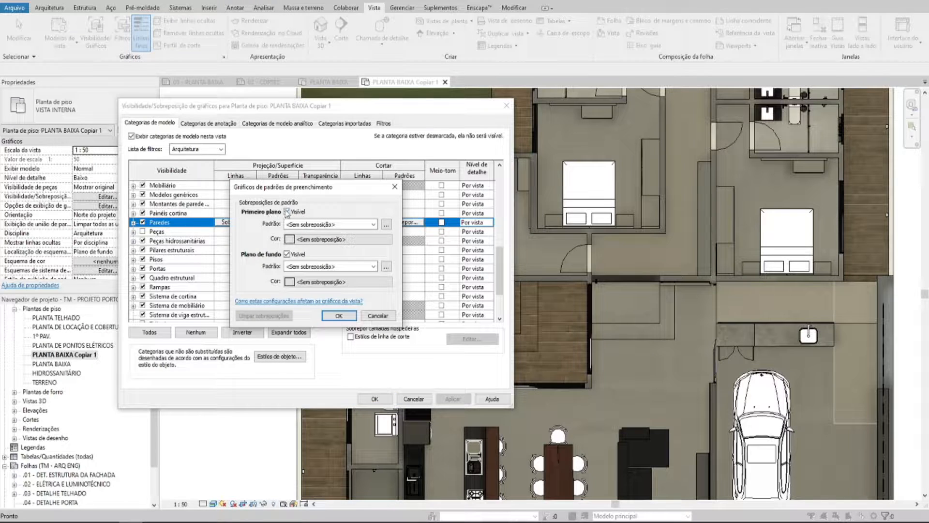
Step: Override the foreground cut pattern of Paredes with solid fill in Preto and apply it to the view
left_click(299, 225)
left_click(334, 241)
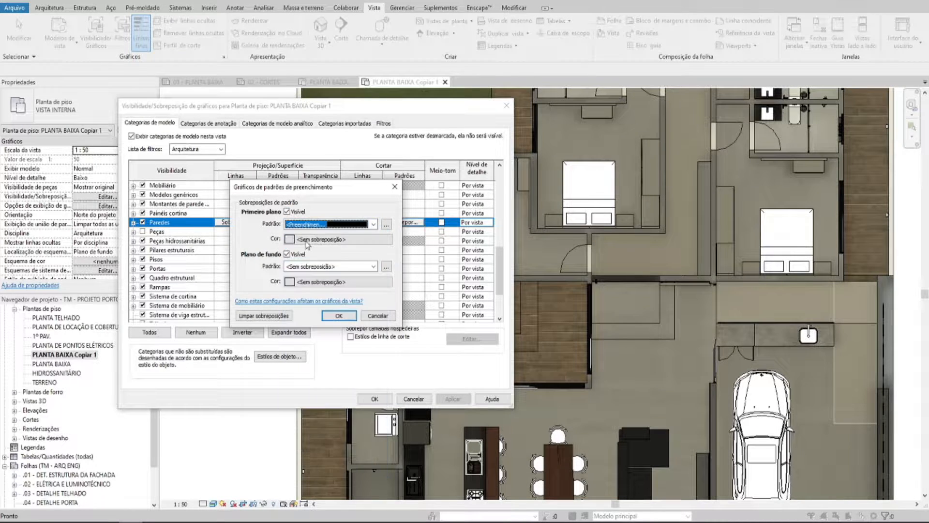
left_click(295, 239)
left_click(212, 240)
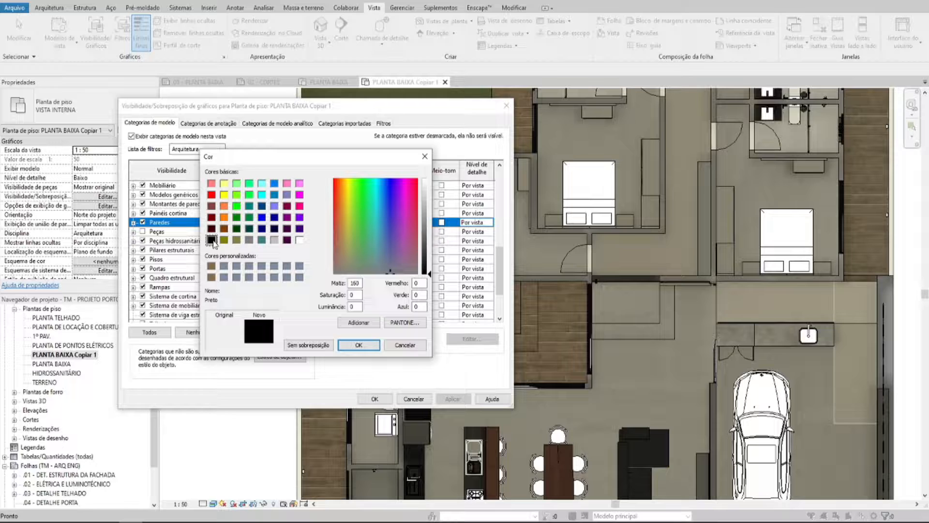
left_click(349, 347)
left_click(339, 316)
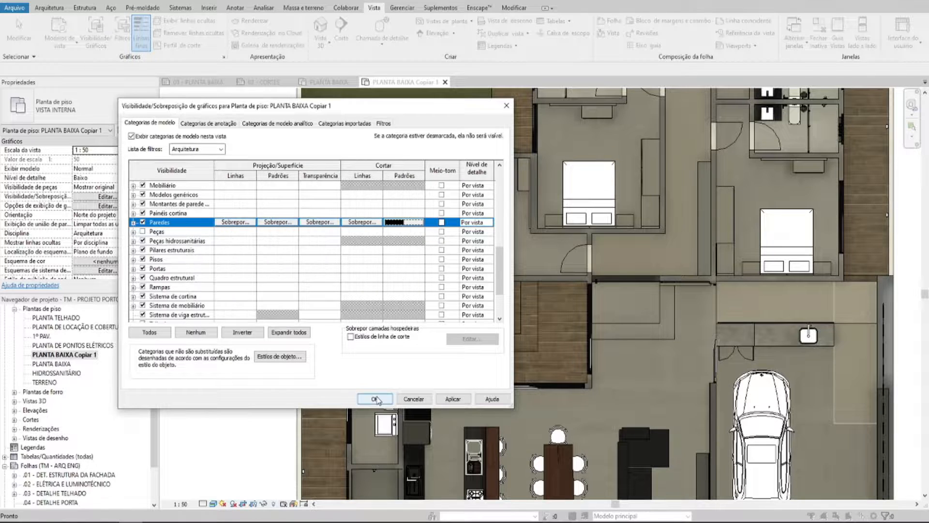
left_click(375, 399)
scroll(644, 342, "down", 4)
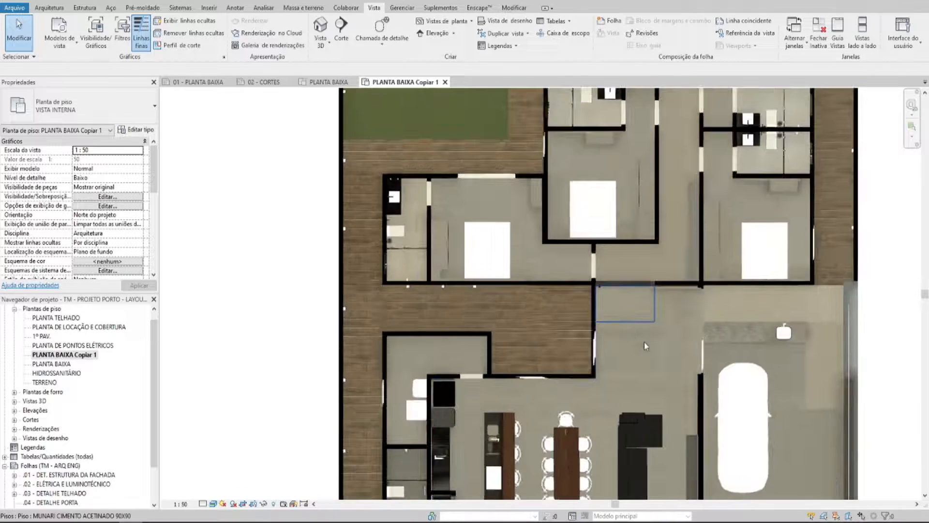
scroll(752, 355, "up", 5)
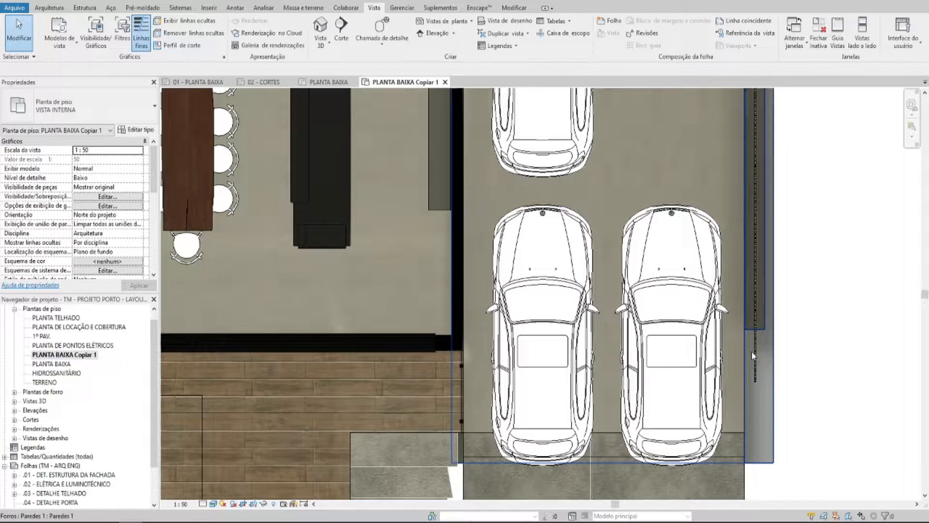
left_click(751, 355)
scroll(754, 348, "down", 2)
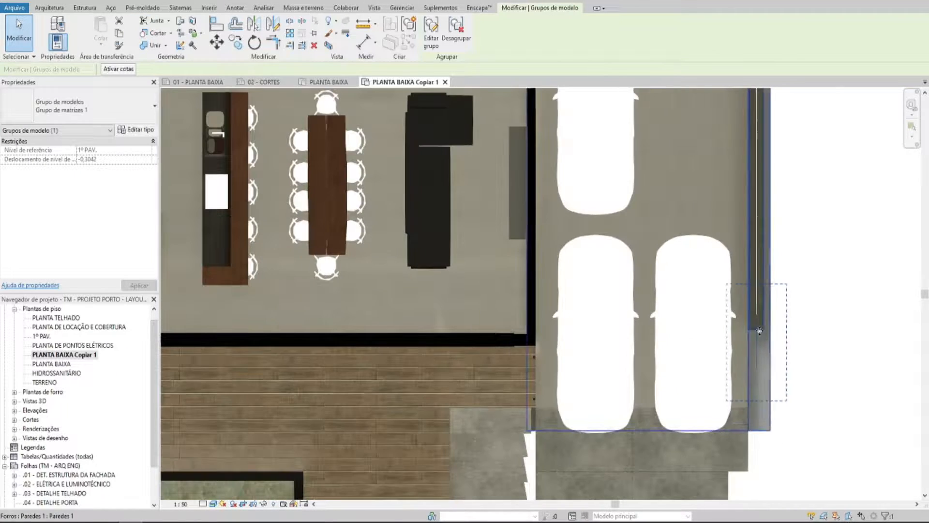
scroll(754, 339, "up", 3)
key("s")
key("a")
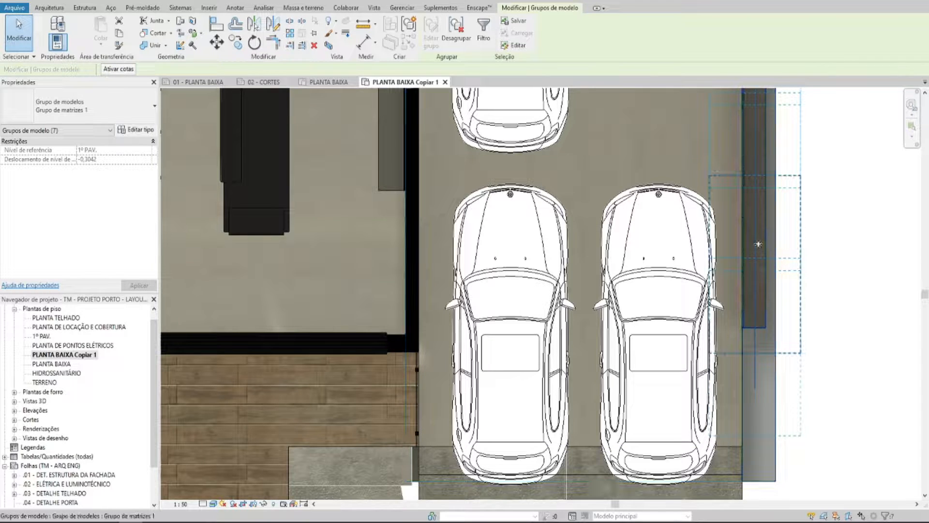
left_click(784, 312)
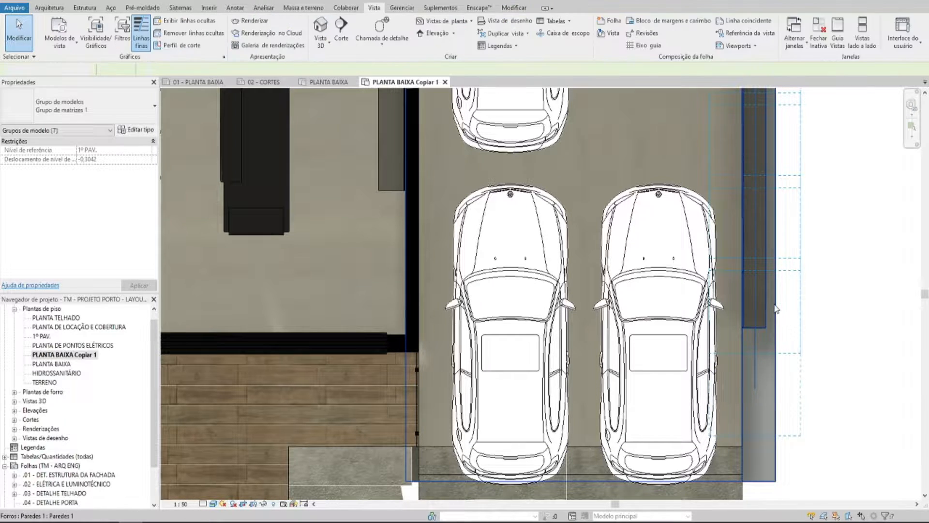
Step: Select all instances of the array group along the garage's outer wall that are visible in the view and hide those elements
left_click(754, 348)
right_click(755, 348)
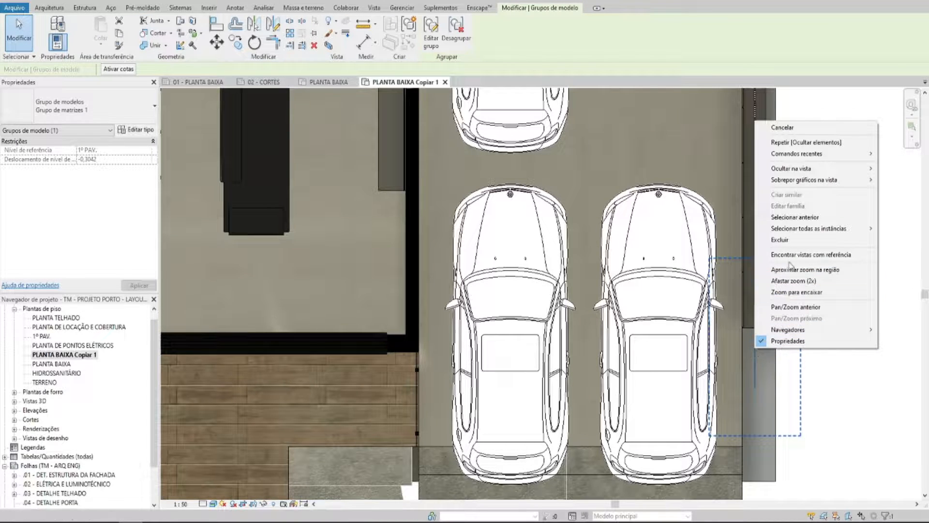
mouse_move(791, 233)
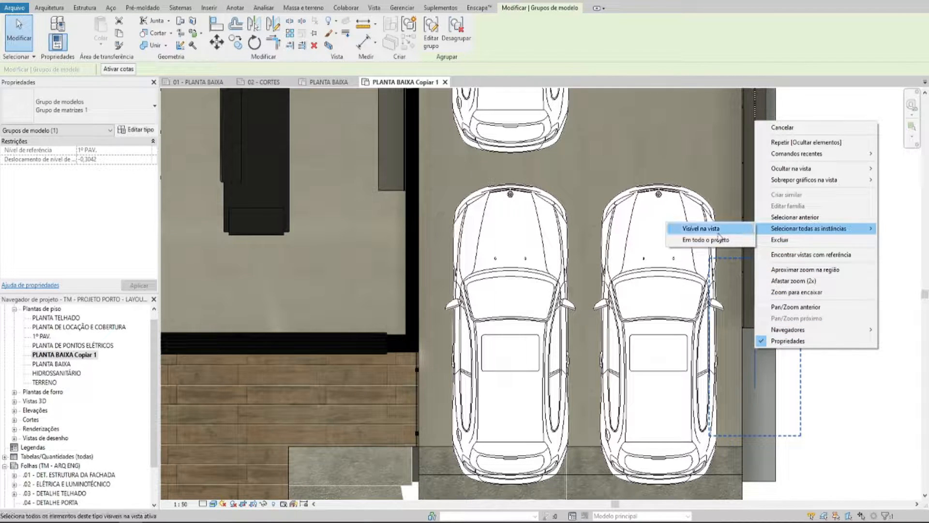
left_click(701, 229)
right_click(757, 335)
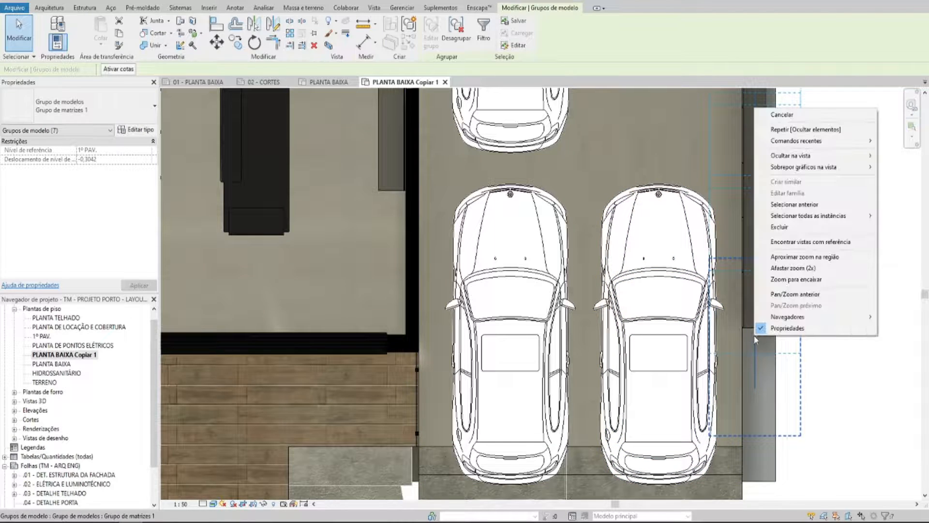
mouse_move(792, 160)
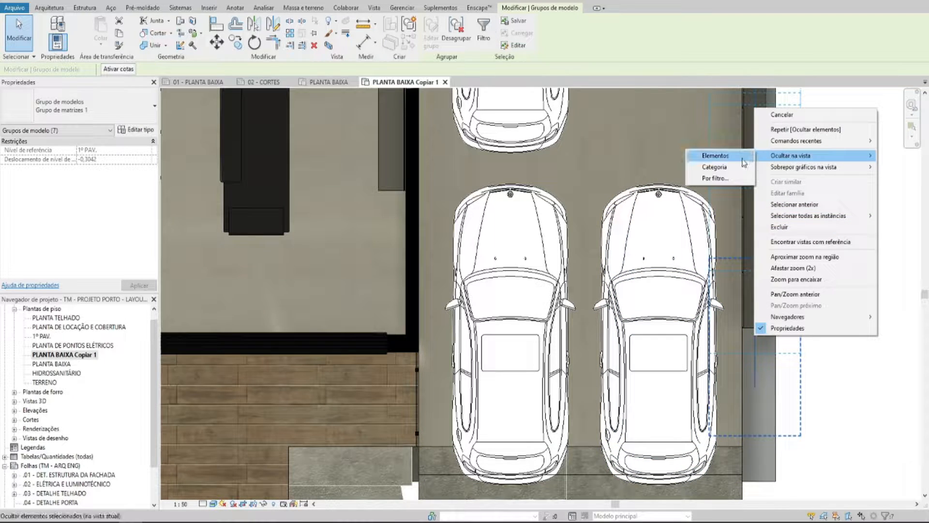
left_click(723, 160)
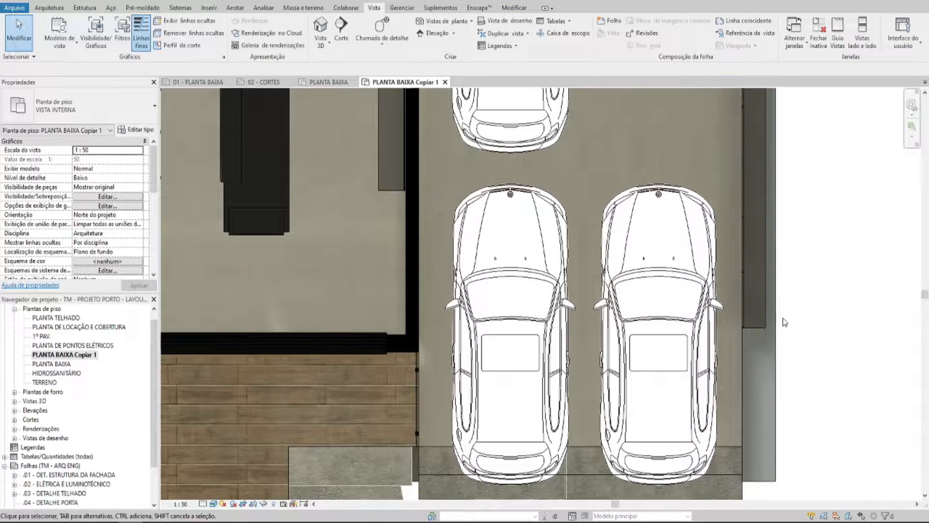
Step: Select the Forros element forming the garage's outer wall and open its element-specific graphics override for this view
left_click(763, 370)
scroll(768, 338, "down", 3)
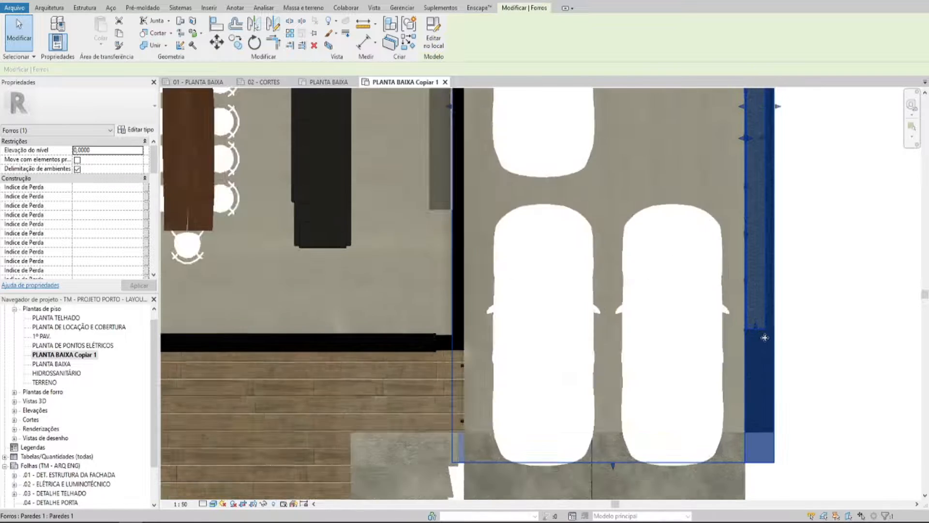
middle_click_drag(805, 256, 830, 343)
middle_click_drag(831, 276, 792, 243)
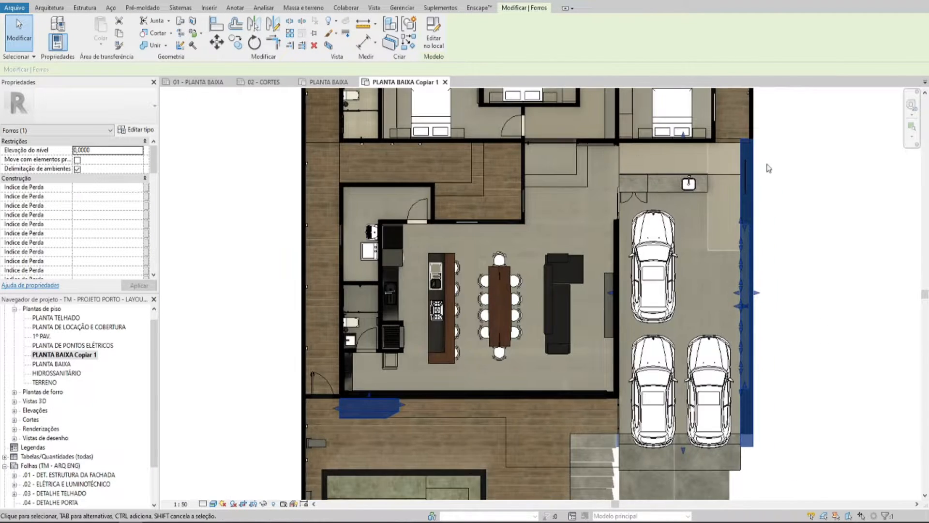
left_click(757, 163)
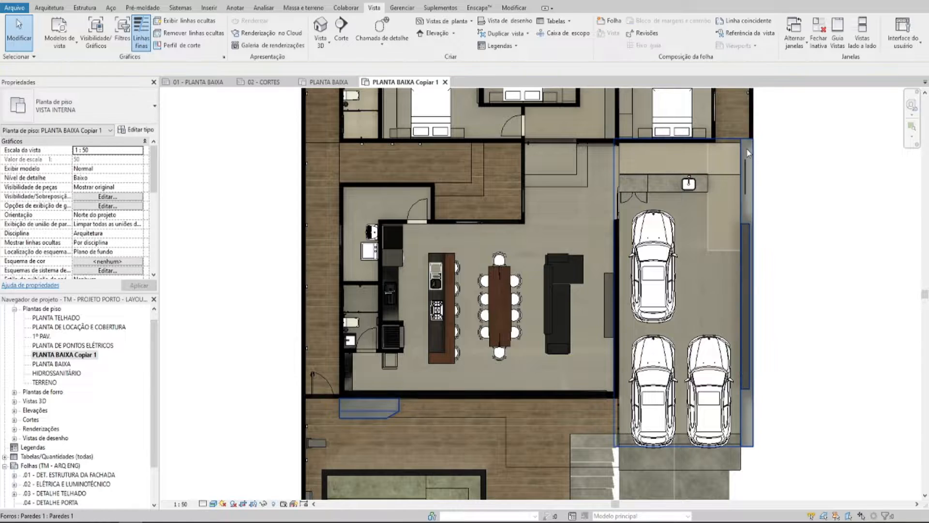
left_click(747, 150)
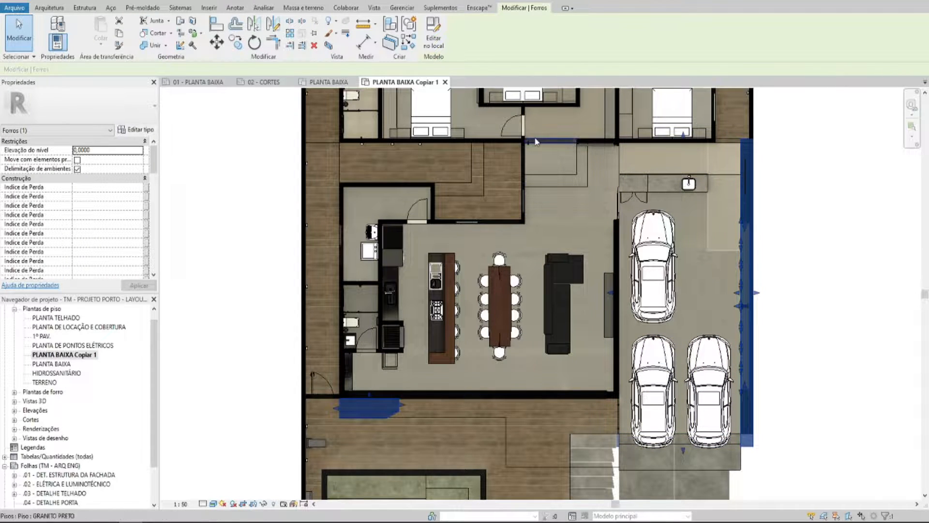
left_click(331, 35)
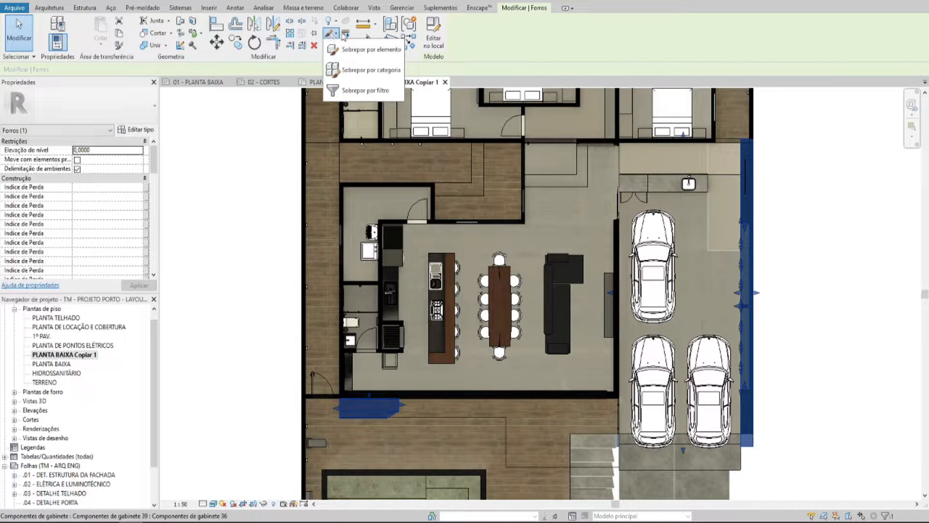
left_click(362, 50)
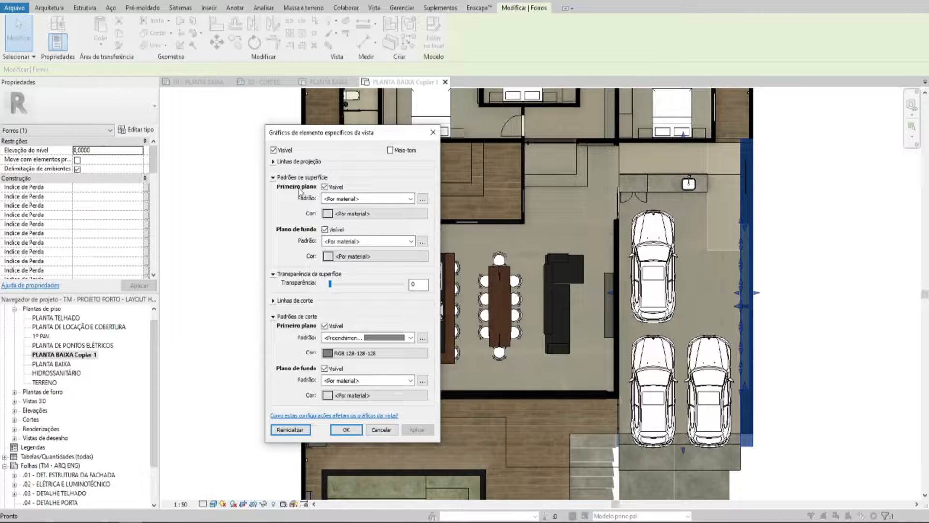
Step: Override the selected element's foreground cut pattern with solid fill in Preto and apply it
left_click(382, 337)
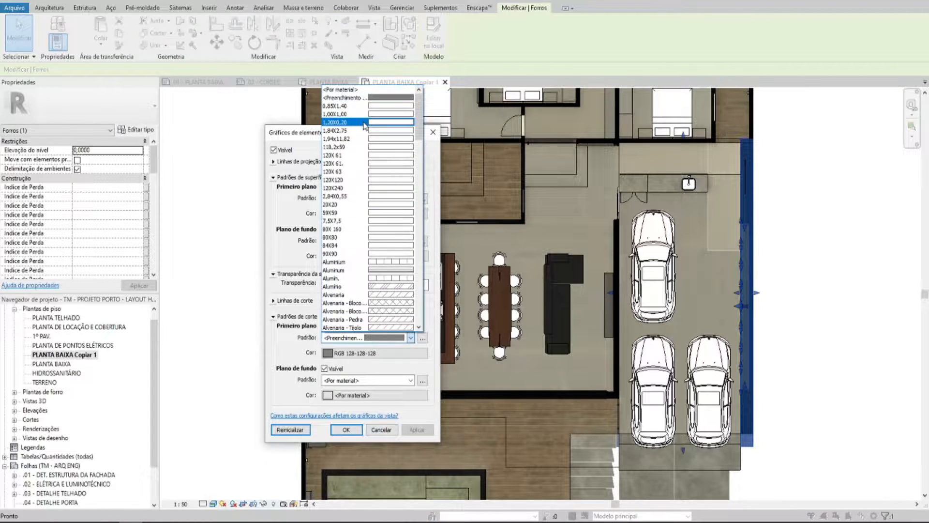
left_click(396, 322)
left_click(358, 353)
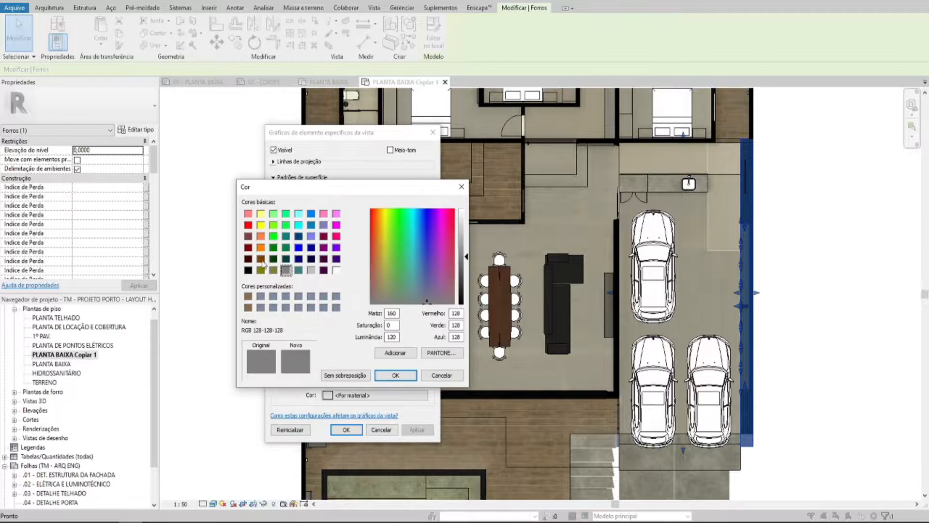
left_click(248, 271)
left_click(394, 375)
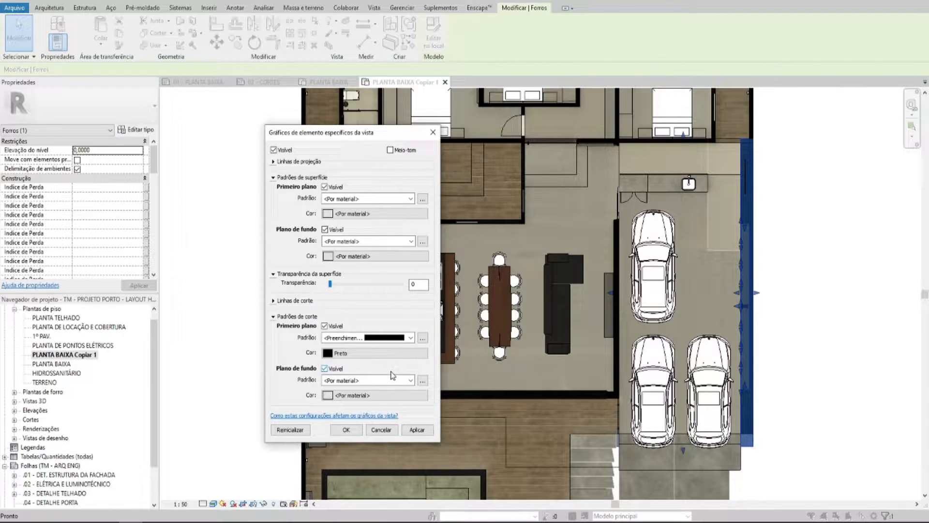
left_click(415, 429)
left_click(346, 429)
left_click(270, 379)
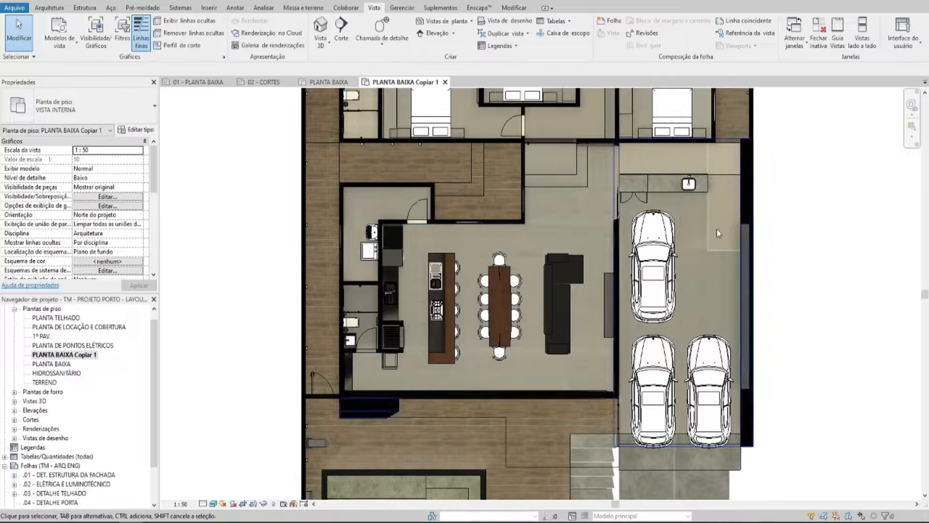
Step: Turn off edge display and turn on anti-aliased line smoothing in the plan view's graphic display options, and apply the changes
scroll(732, 317, "up", 2)
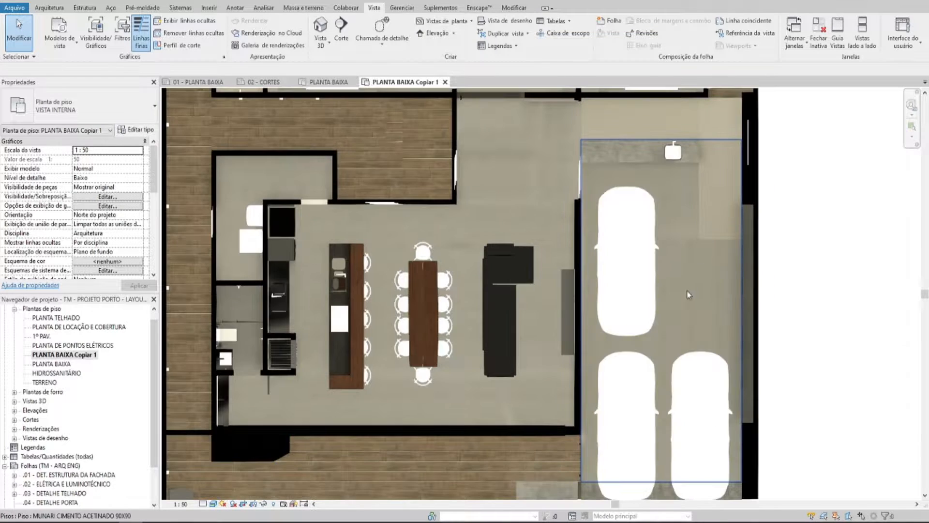
scroll(634, 297, "down", 1)
middle_click_drag(605, 308, 626, 386)
scroll(506, 390, "down", 2)
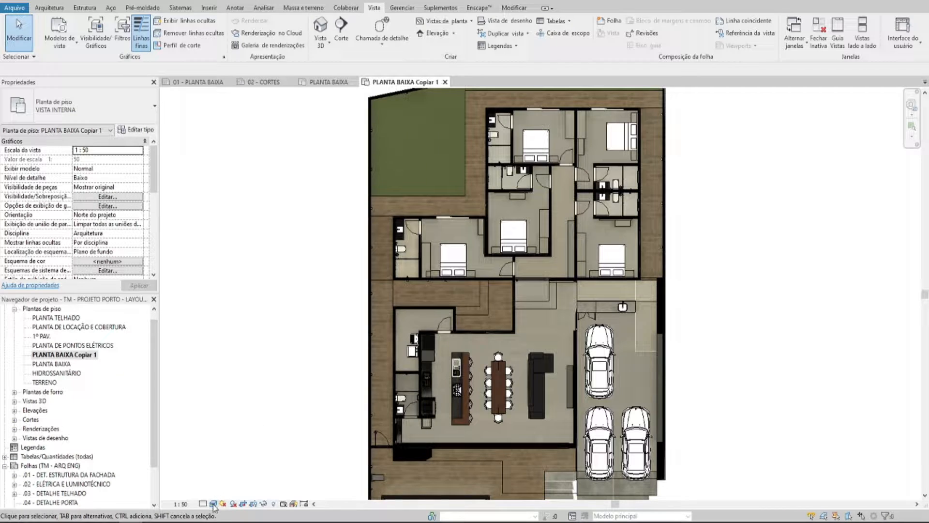
left_click(213, 504)
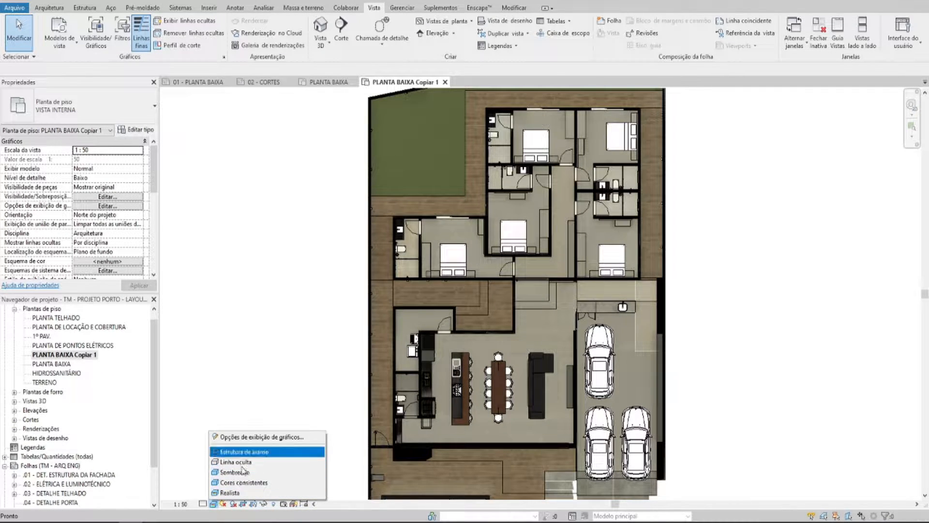
left_click(257, 438)
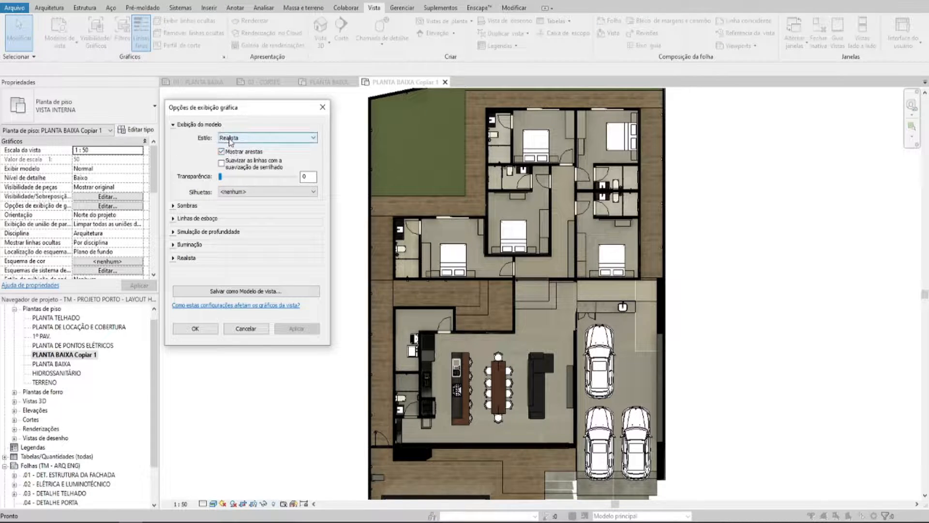
left_click(233, 153)
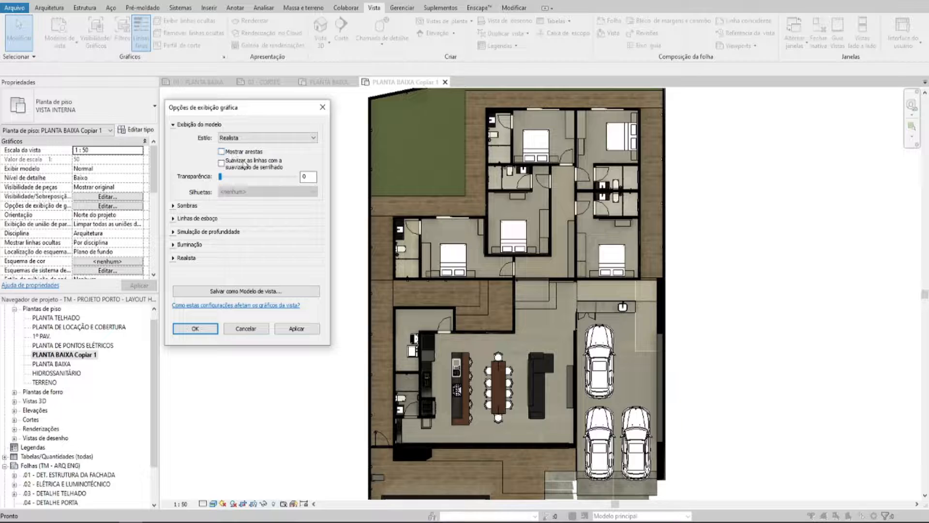
left_click(296, 329)
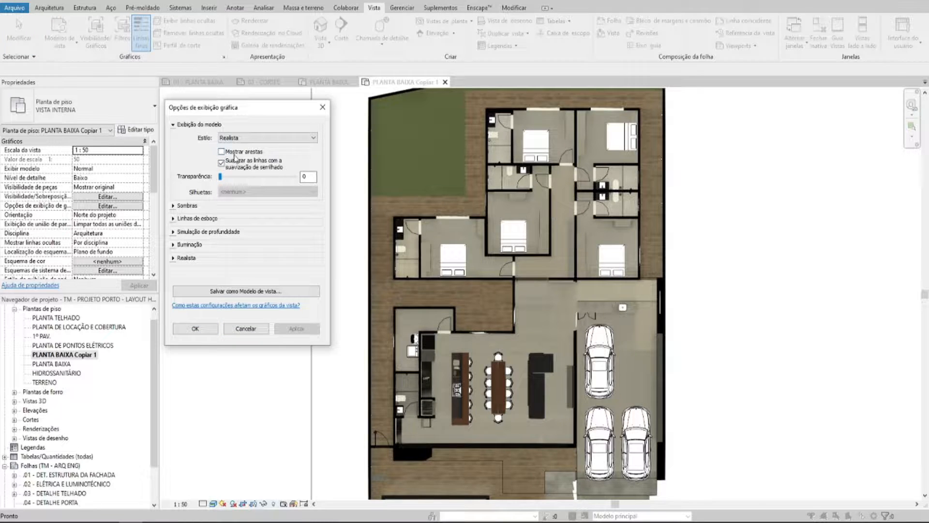
Step: Show the model edges again for comparison, turn them back off and accept the graphic display options
left_click(237, 152)
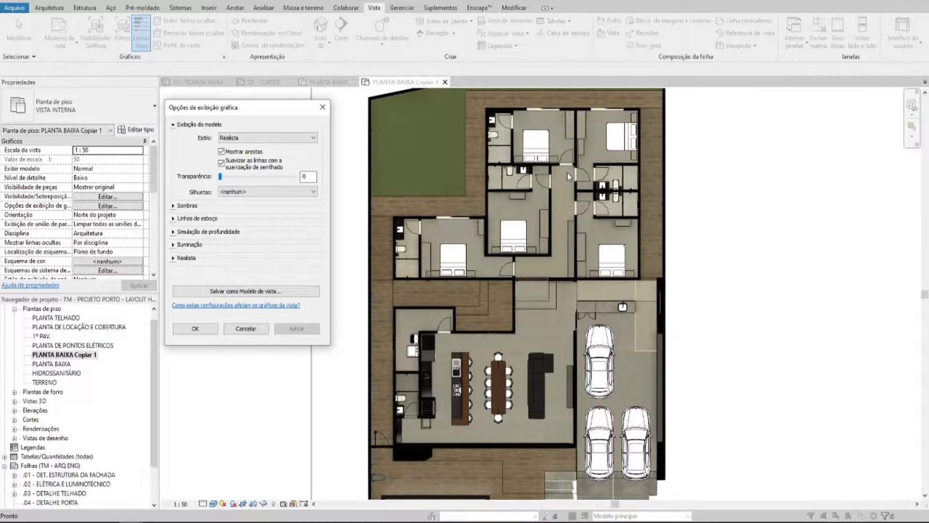
left_click(260, 151)
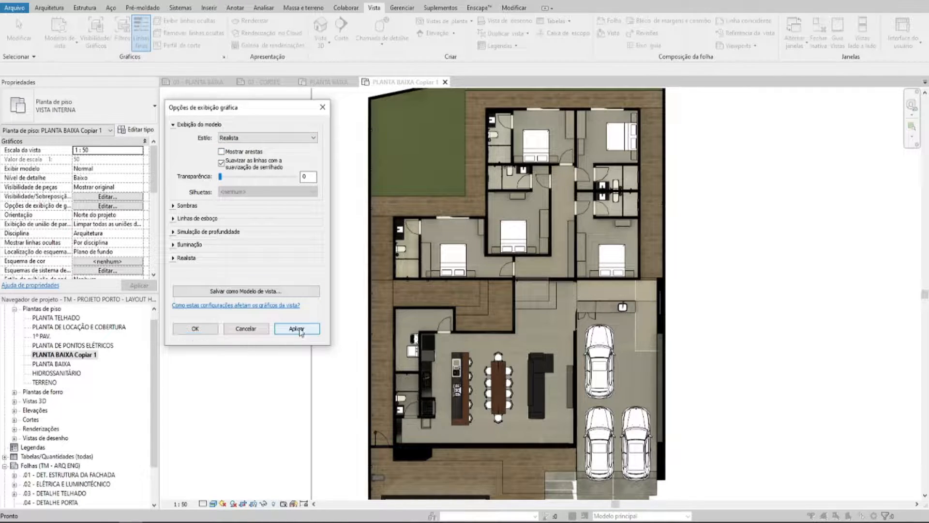
left_click(195, 329)
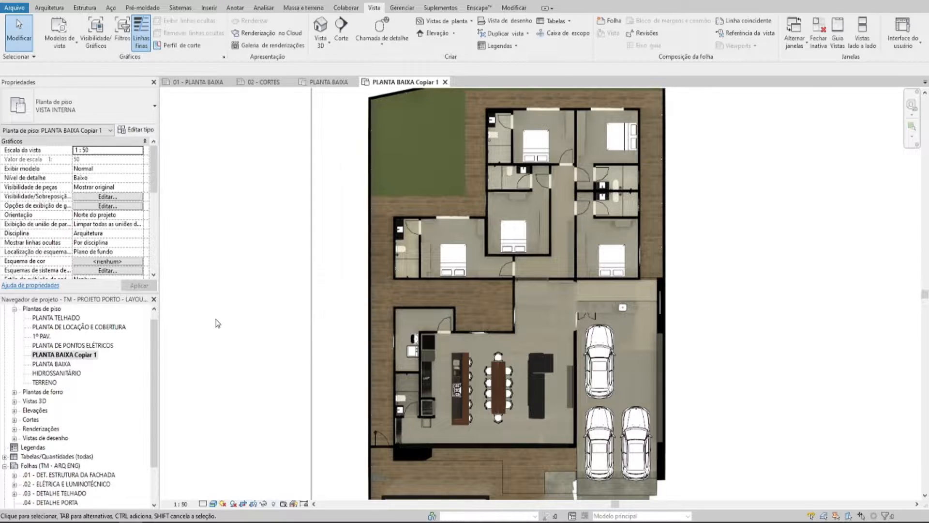
Step: Examine the instance properties of the CAMA CASAL bed in the bedroom beside the wooden deck
scroll(508, 242, "up", 5)
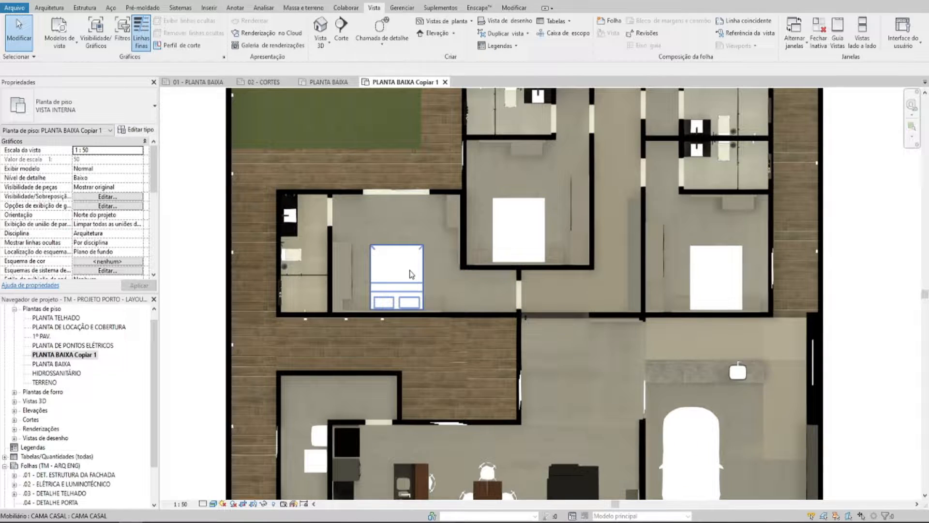
left_click(400, 277)
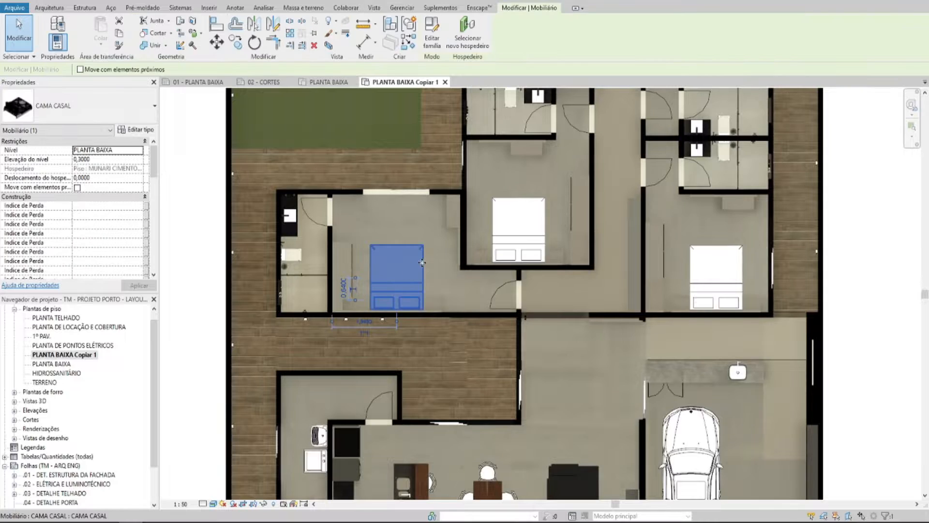
scroll(117, 223, "down", 5)
scroll(118, 224, "down", 1)
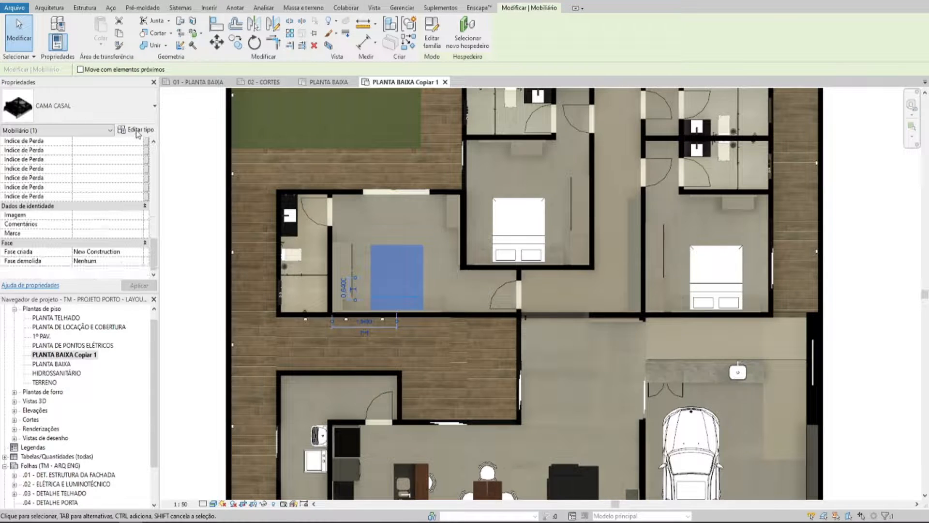
left_click(136, 129)
key("Escape")
key("Escape")
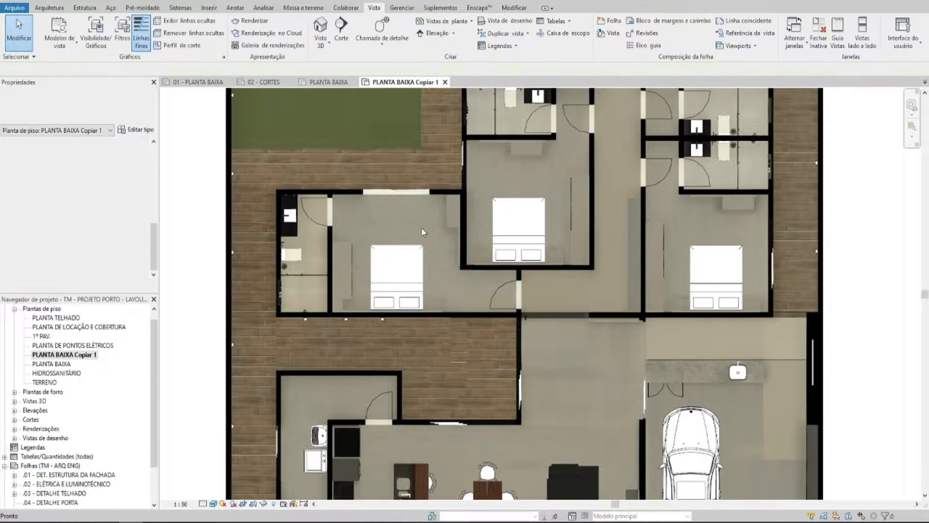
Step: Raise the plan view's detail level to fine and check how the furniture and door frames are drawn
left_click(205, 503)
left_click(211, 491)
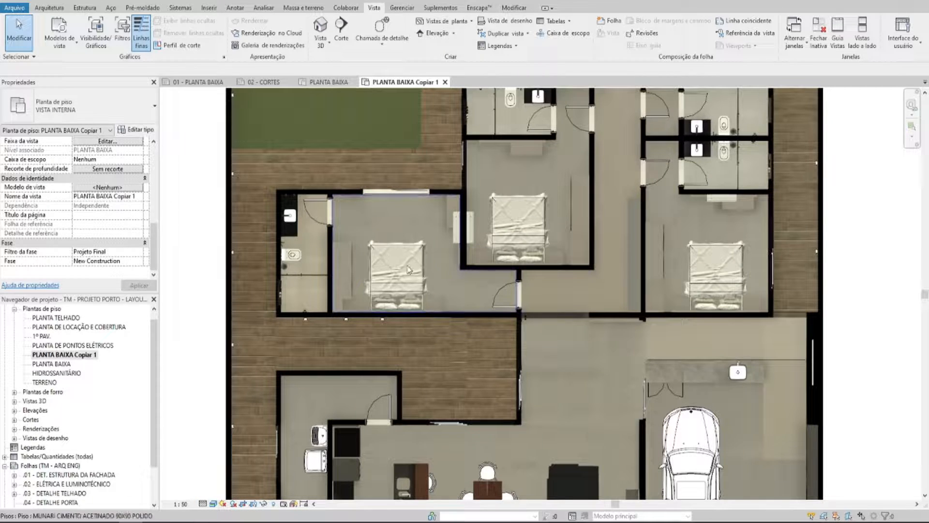
scroll(495, 388, "down", 2)
middle_click_drag(482, 391, 493, 327)
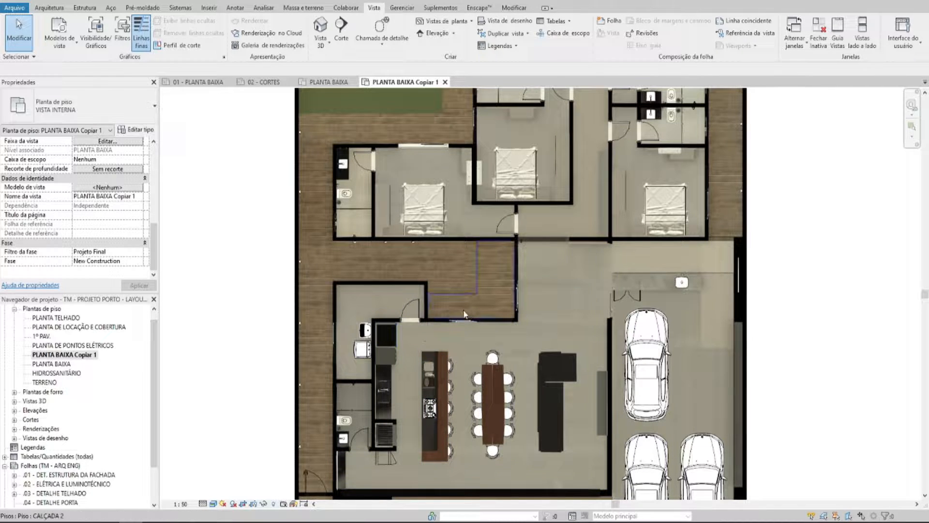
scroll(464, 314, "up", 8)
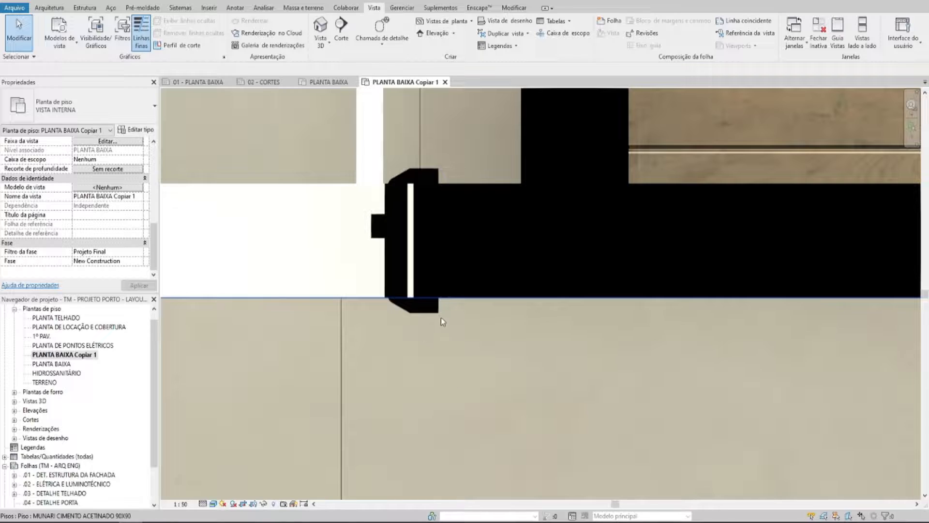
Step: Examine how the door frames, bathroom fixtures, kitchen counters and bedroom furniture are drawn in the fine-detail plan view
middle_click_drag(441, 318, 491, 385)
scroll(460, 306, "down", 3)
middle_click_drag(461, 307, 641, 308)
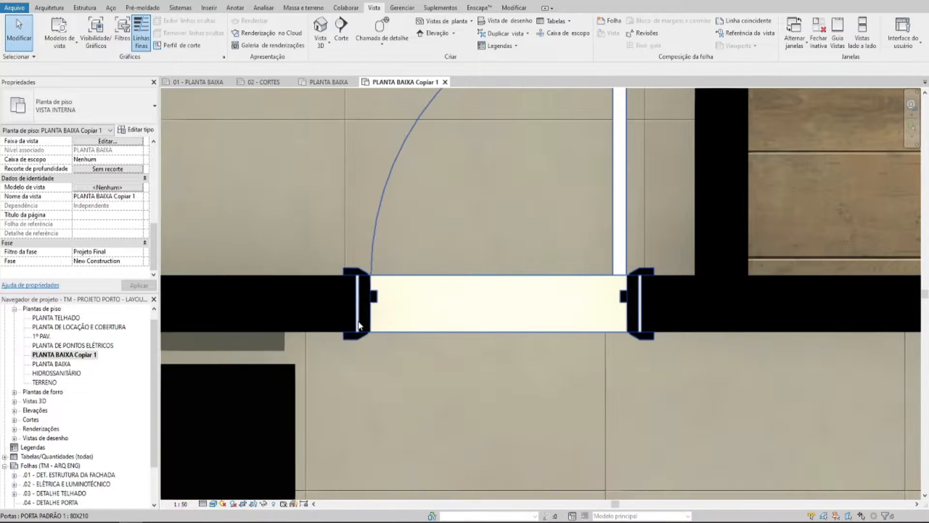
scroll(382, 322, "down", 9)
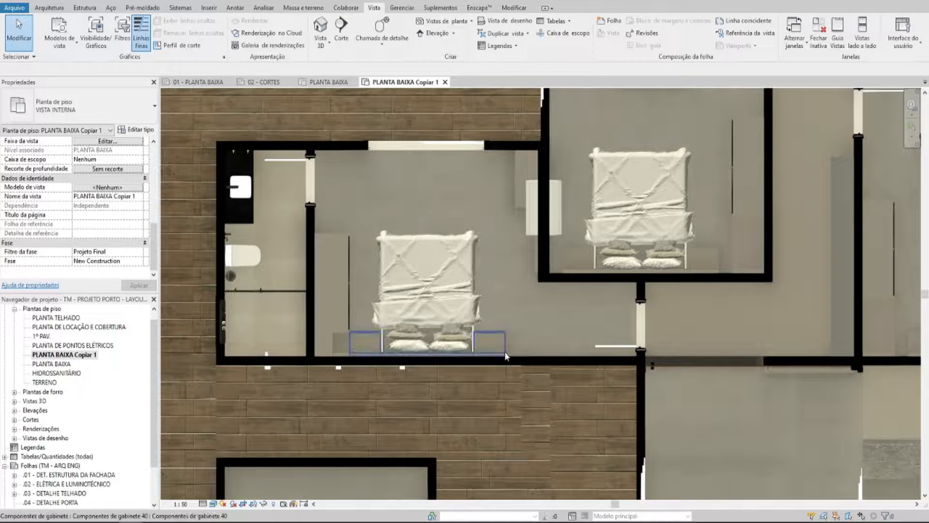
middle_click_drag(514, 374, 524, 251)
middle_click_drag(485, 355, 495, 220)
middle_click_drag(414, 370, 416, 309)
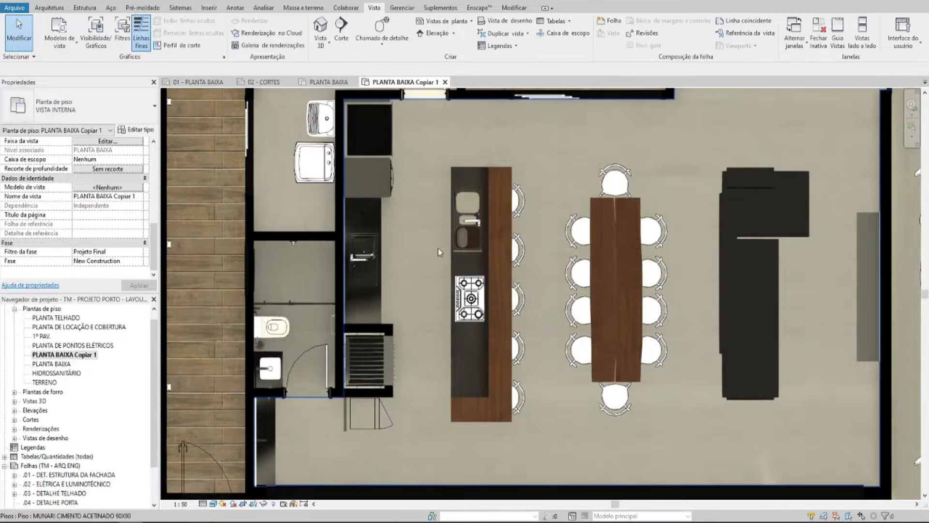
scroll(286, 339, "up", 3)
middle_click_drag(309, 360, 398, 316)
scroll(398, 316, "up", 2)
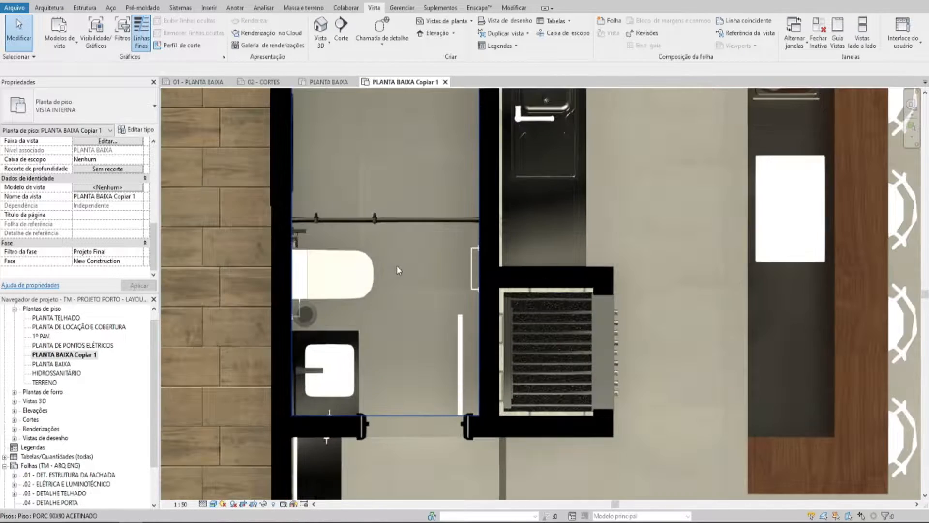
middle_click_drag(698, 117, 548, 269)
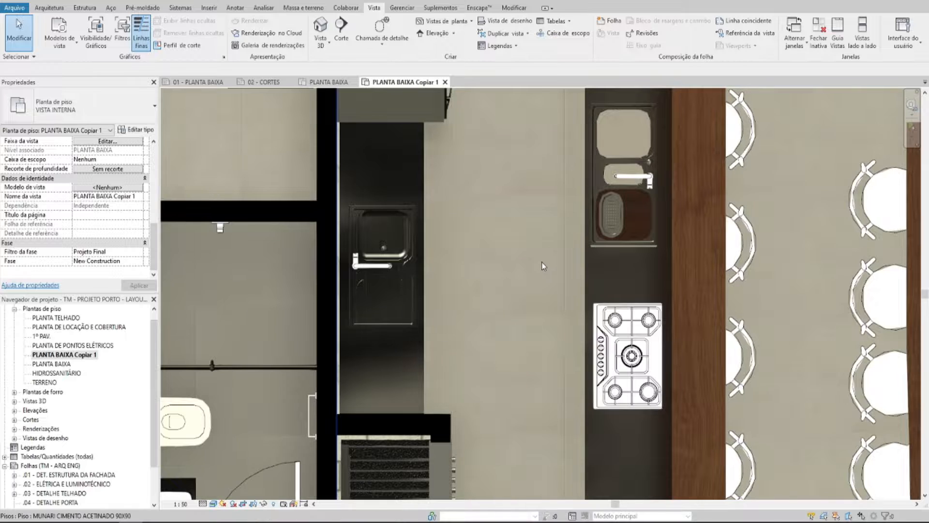
middle_click_drag(582, 313, 484, 307)
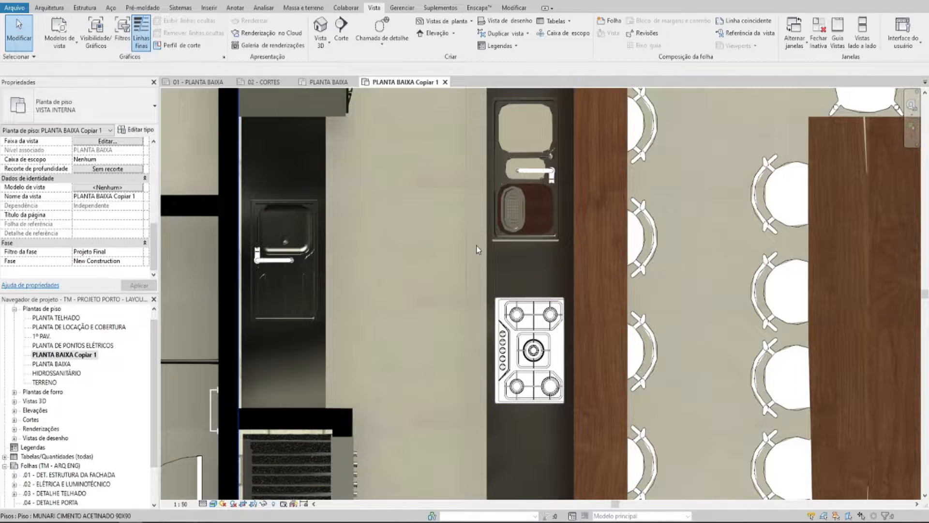
scroll(477, 280, "down", 4)
middle_click_drag(489, 269, 498, 422)
middle_click_drag(557, 290, 532, 497)
scroll(456, 250, "up", 3)
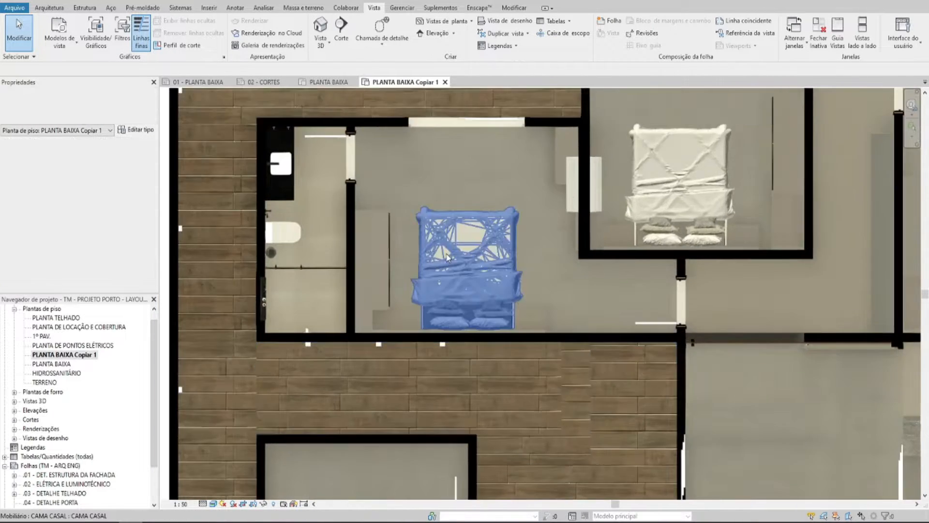
Step: Show the model edges to compare the bedroom furniture, hide them again and accept the graphic display options
left_click(213, 504)
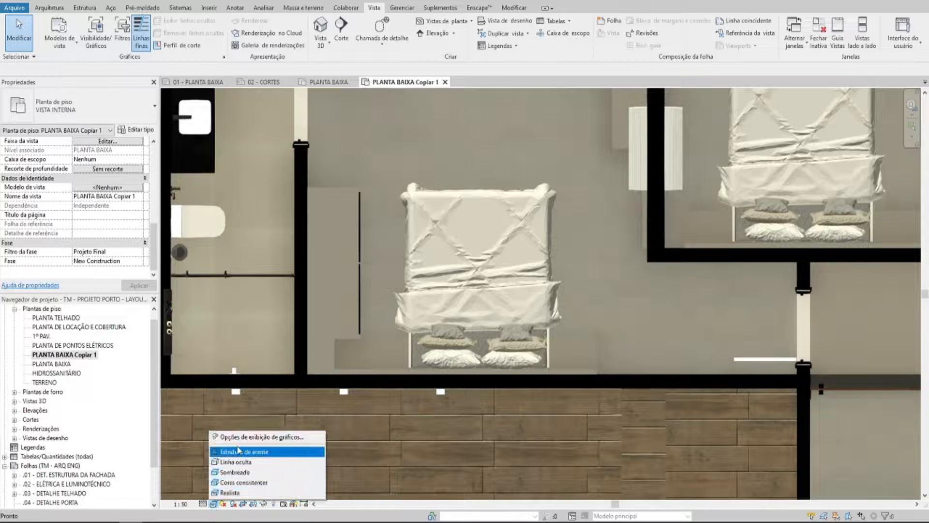
left_click(252, 432)
left_click(303, 331)
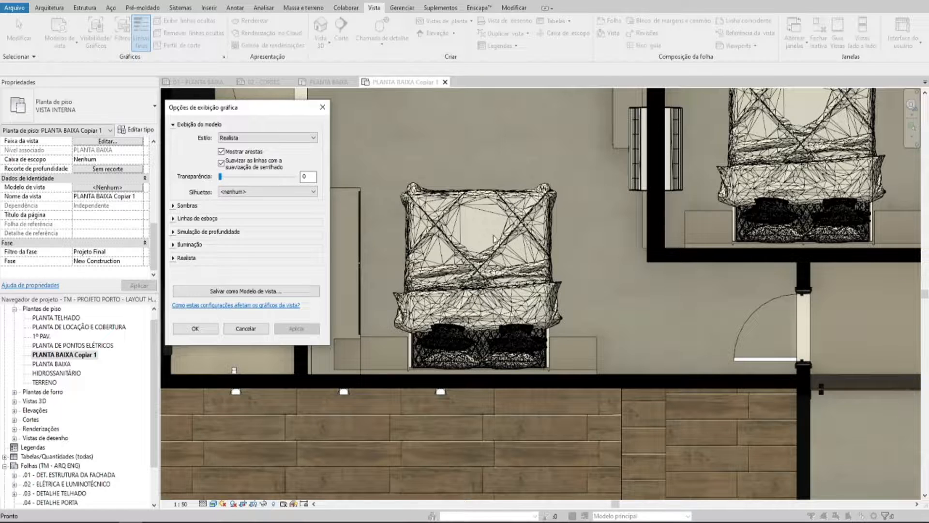
left_click(232, 150)
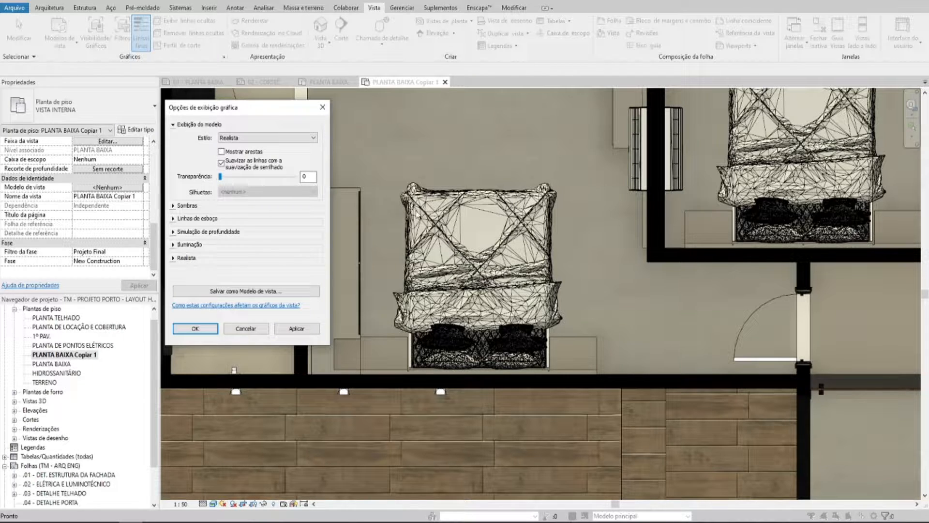
left_click(296, 328)
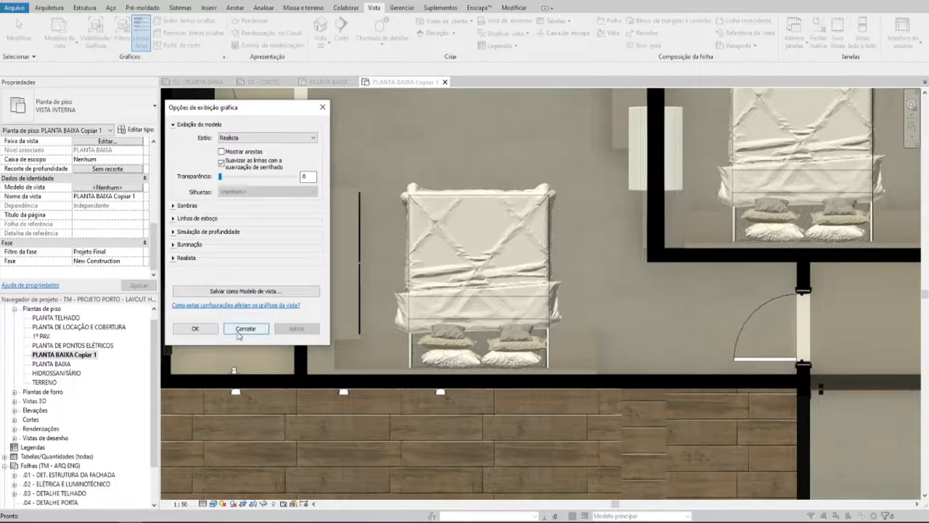
left_click(195, 328)
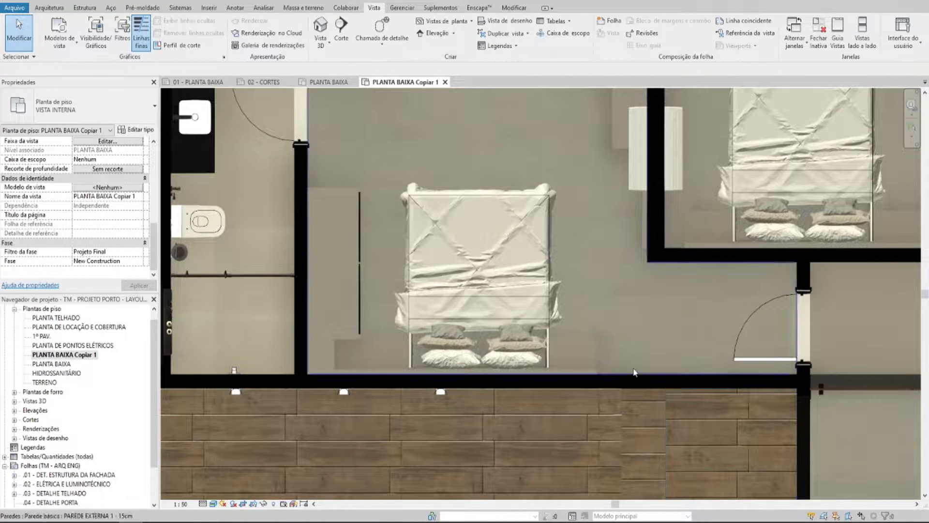
Step: Turn off the OCULTAR type parameter of the CAMA CASAL bed in the bedroom beside the wooden deck
left_click(477, 271)
left_click(137, 130)
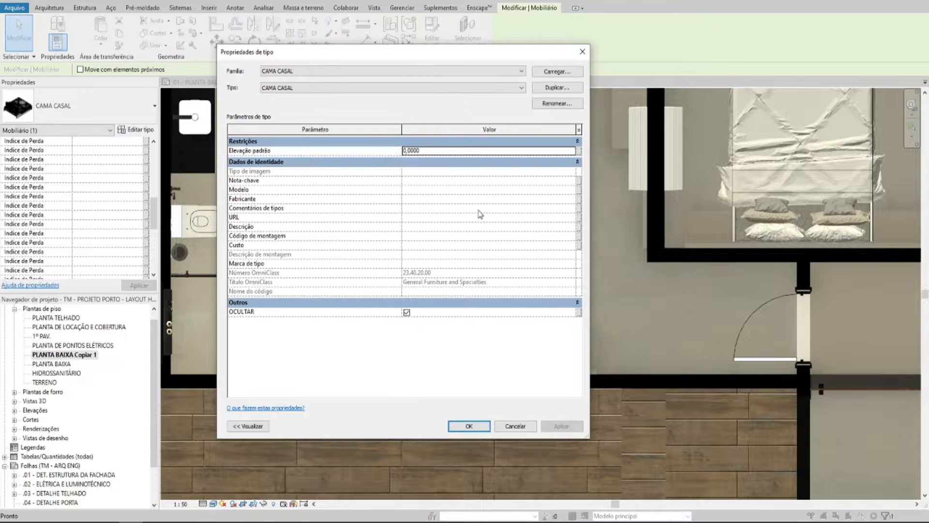
left_click(407, 313)
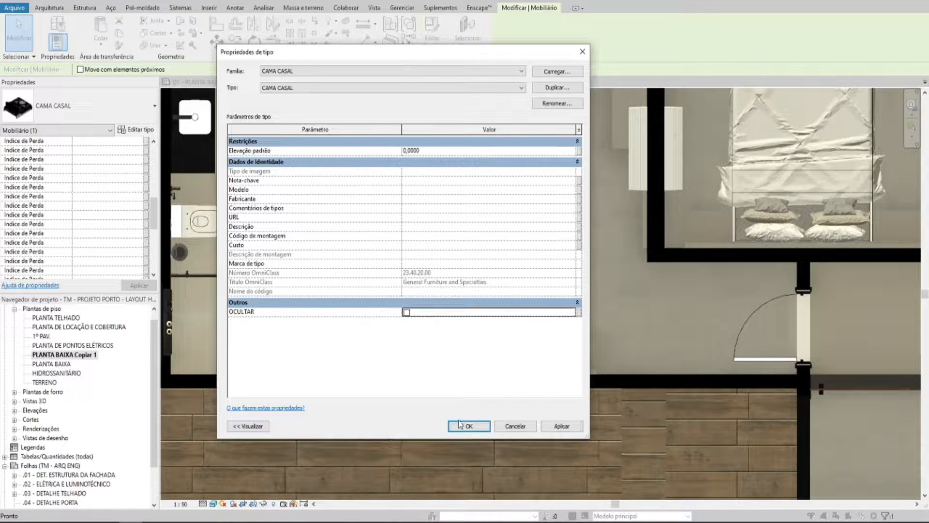
left_click(469, 425)
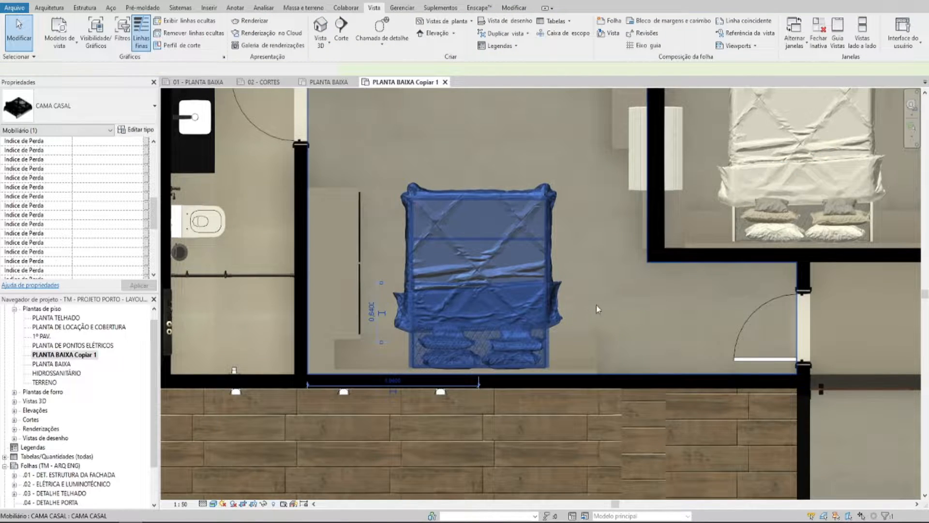
key("Escape")
Step: Examine the living area, garage and the floor plan as a whole with the current display settings
scroll(521, 242, "down", 5)
middle_click_drag(502, 431, 521, 293)
scroll(521, 297, "up", 3)
scroll(528, 295, "down", 3)
middle_click_drag(609, 282, 621, 284)
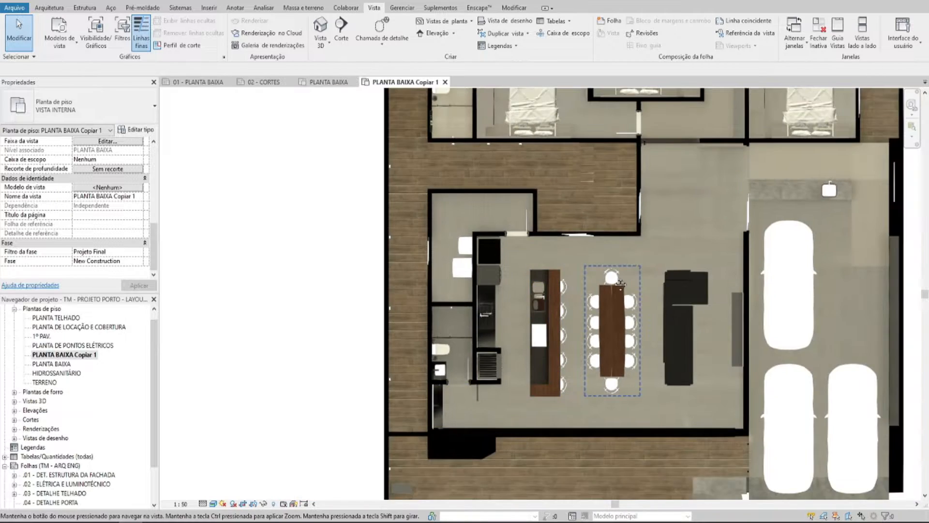
scroll(620, 284, "down", 3)
scroll(581, 317, "up", 2)
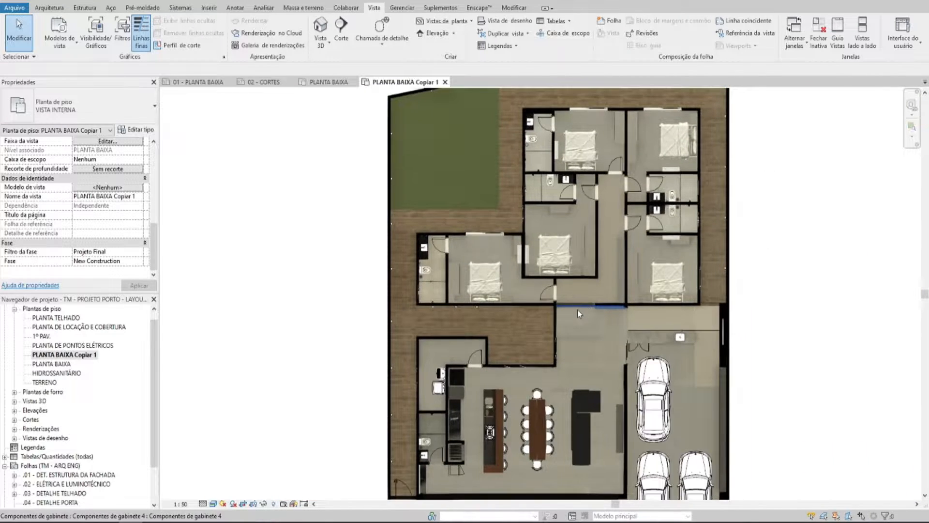
scroll(578, 310, "down", 1)
middle_click_drag(579, 312, 578, 299)
Step: Turn on cast shadows in the plan view's graphic display options and apply them
left_click(212, 504)
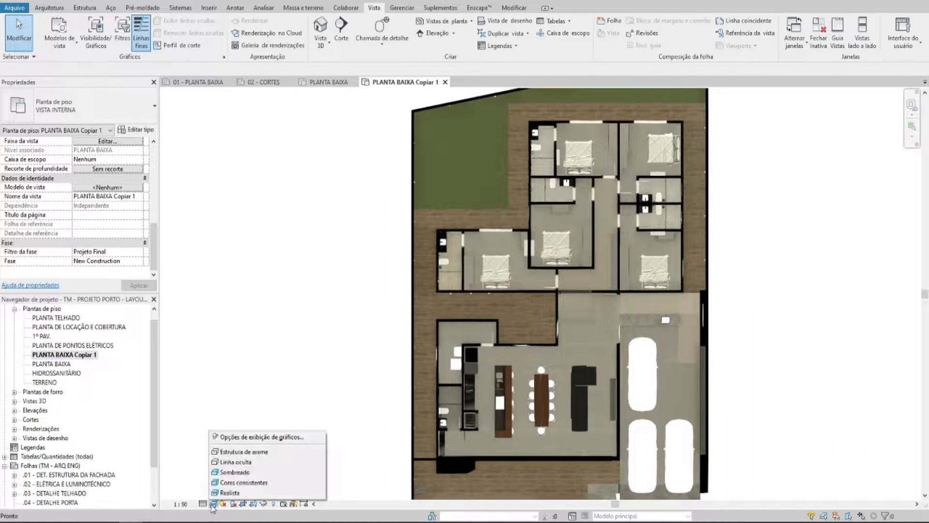
left_click(247, 440)
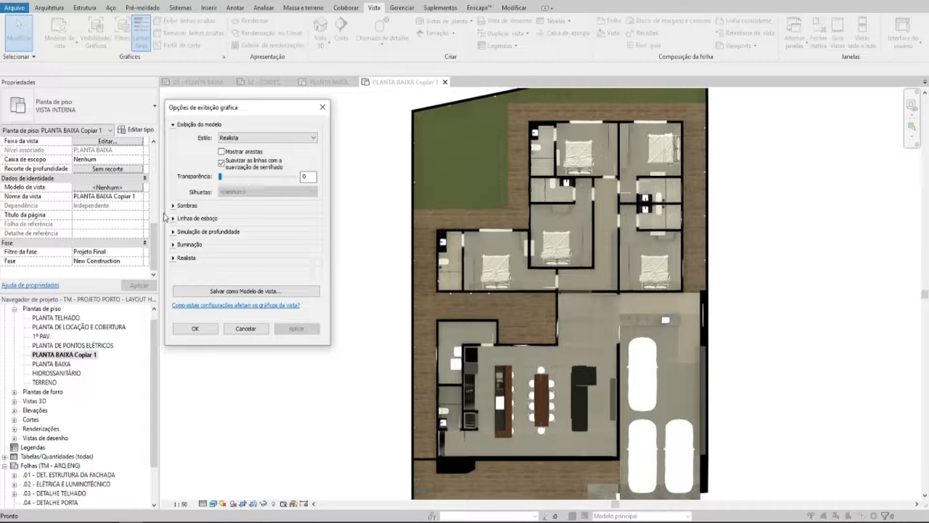
left_click(180, 205)
left_click(245, 214)
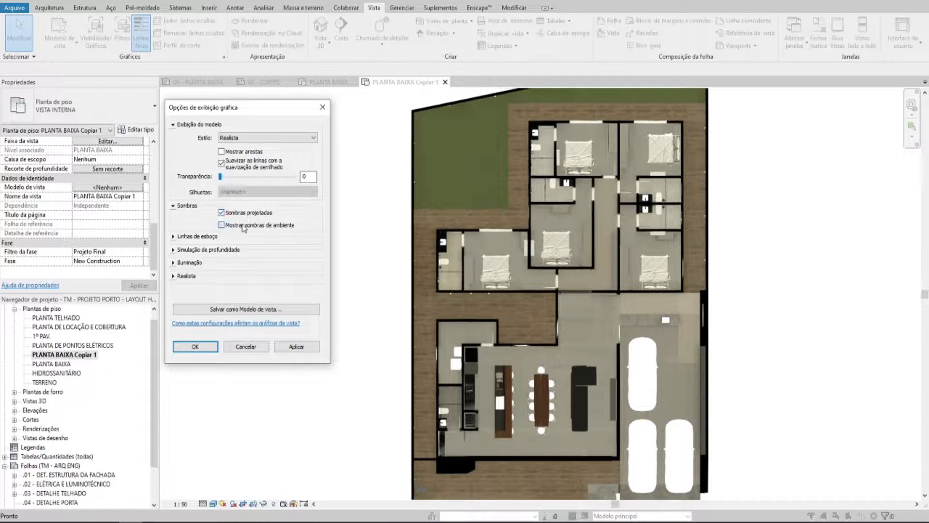
left_click(237, 214)
left_click(234, 213)
left_click(297, 346)
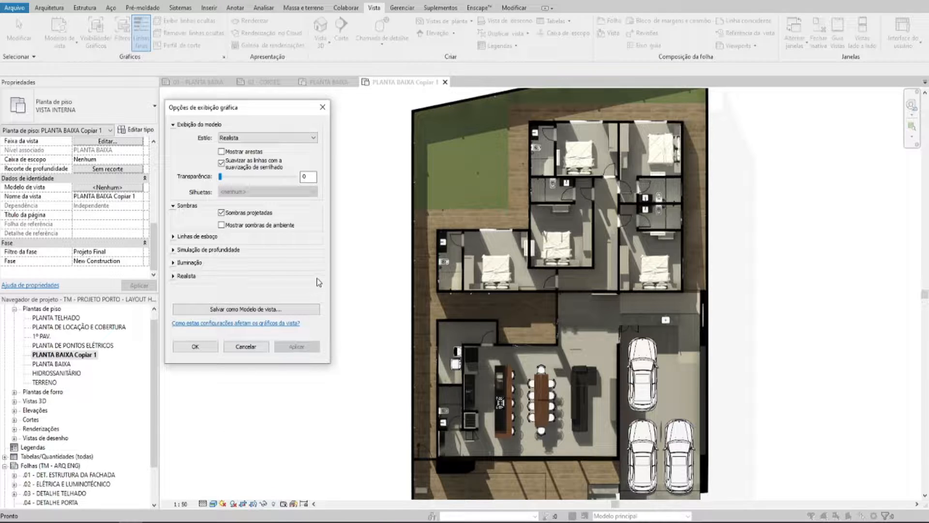
Step: Turn on ambient shadows, compare the plan without cast shadows, and apply both shadow types together
left_click(268, 225)
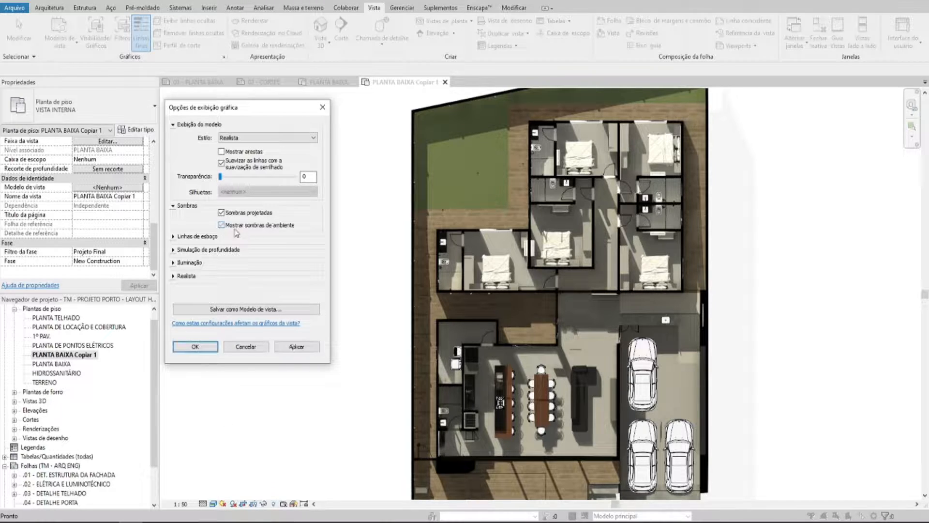
left_click(297, 347)
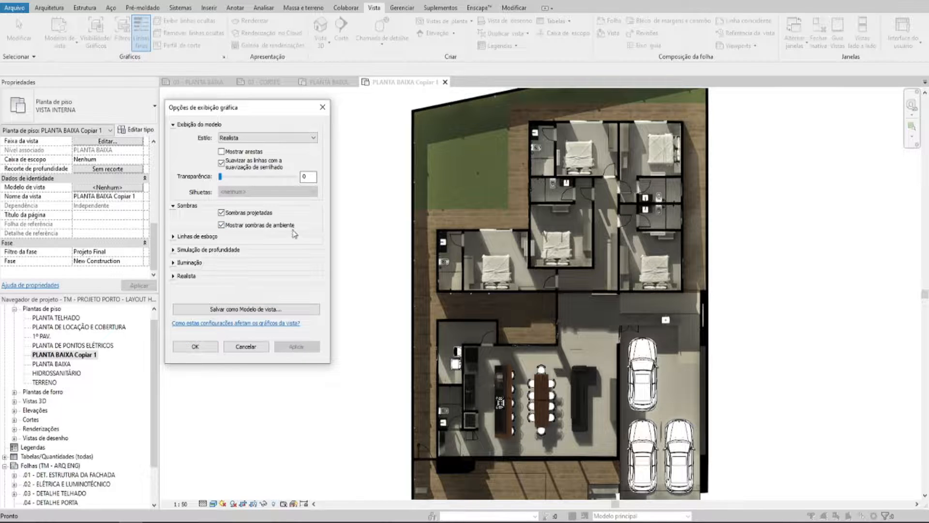
left_click(250, 212)
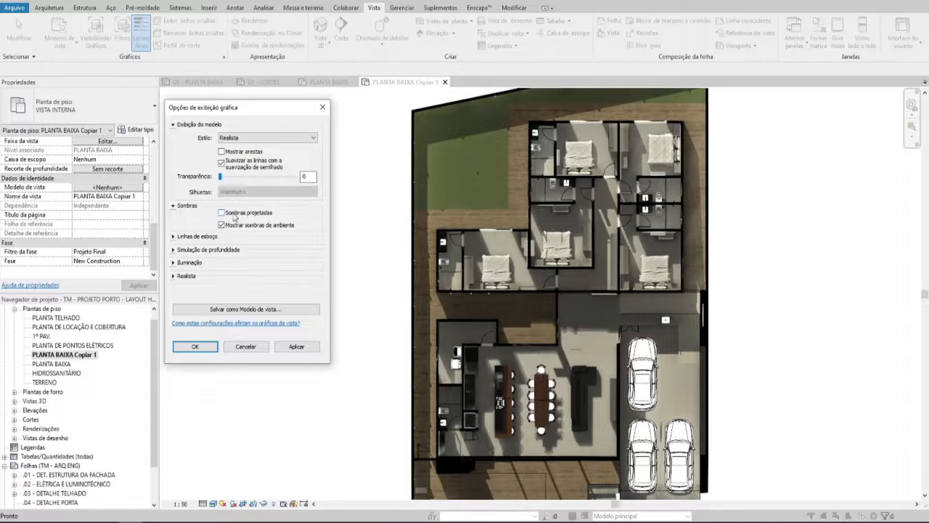
left_click(295, 347)
left_click(237, 213)
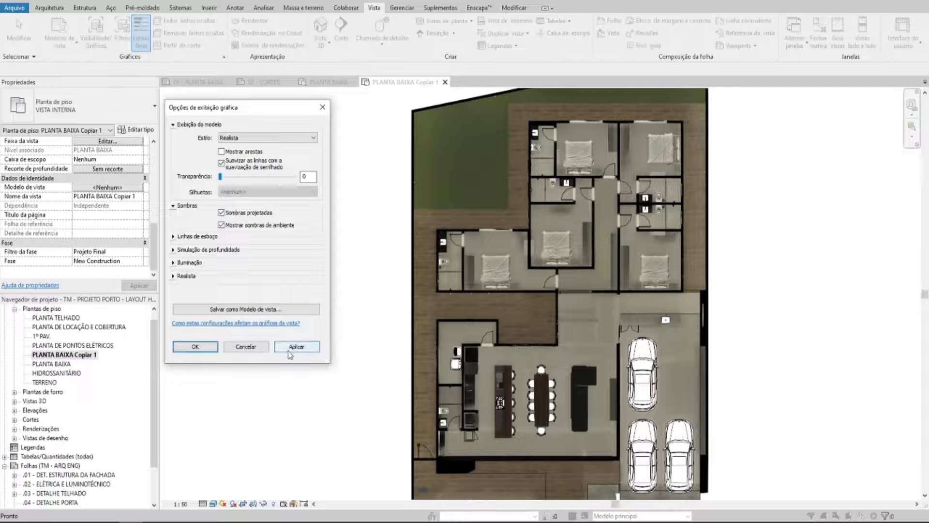
left_click(303, 346)
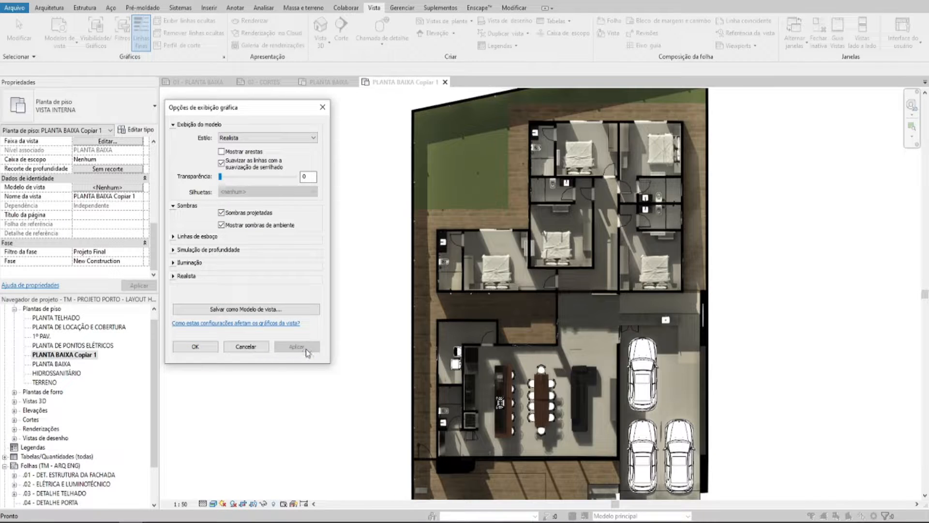
Step: Look through the sketchy lines and depth cueing settings, and open the lighting settings of the graphic display options
left_click(173, 236)
left_click(173, 237)
left_click(174, 250)
left_click(174, 250)
left_click(172, 206)
left_click(172, 245)
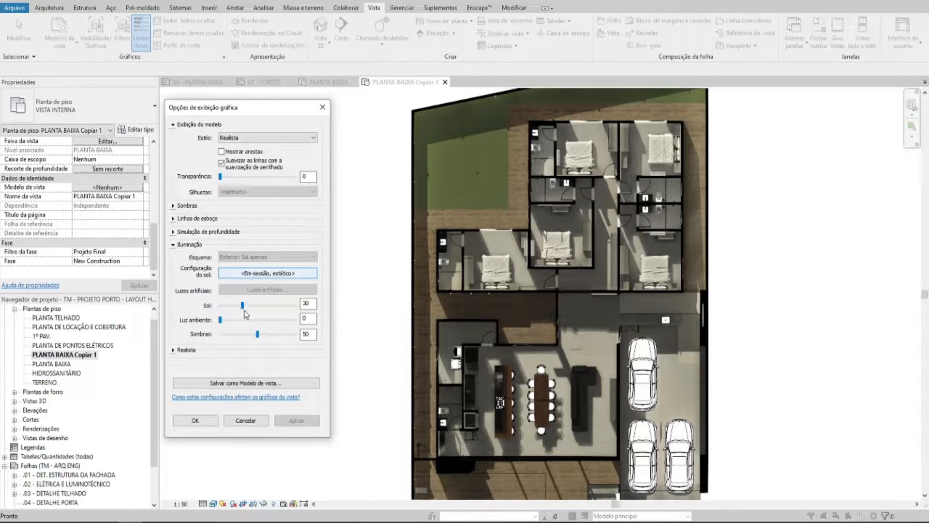
Step: Try sun intensities of 100 and 2 in the plan view's lighting, applying each one
left_click_drag(242, 310, 309, 314)
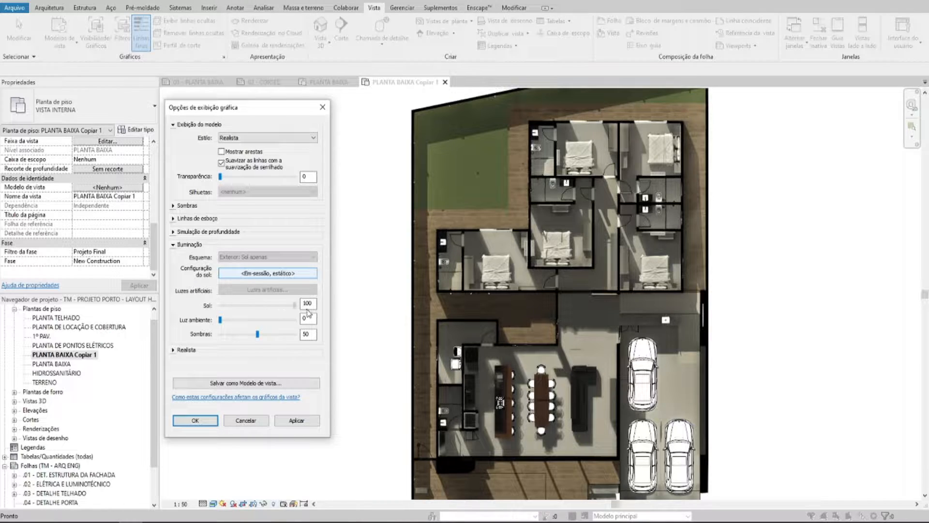
left_click(296, 420)
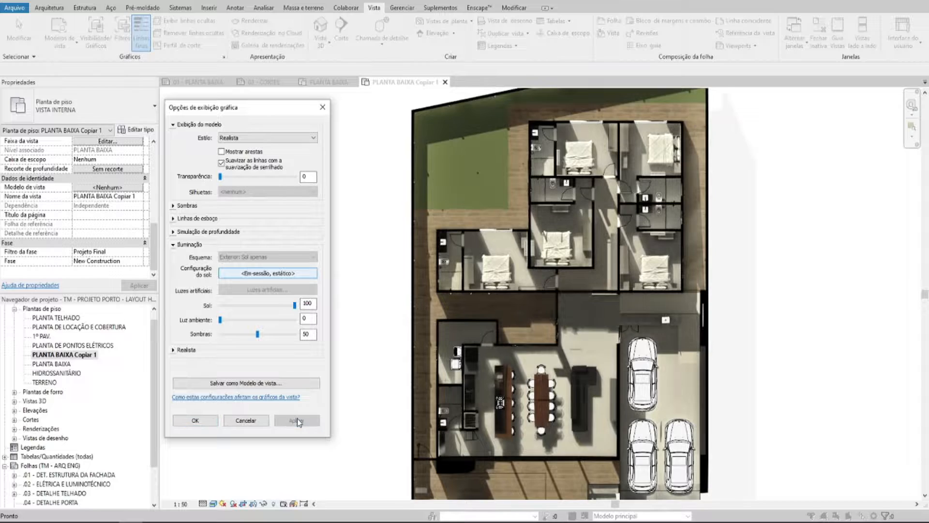
left_click_drag(294, 307, 222, 305)
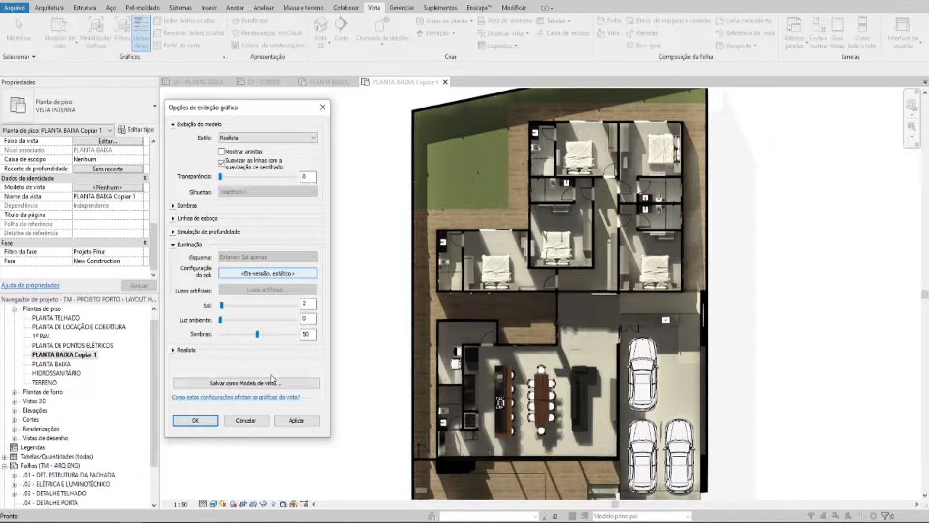
left_click(303, 421)
Step: Set the sun intensity to 80 in the plan view's lighting and apply it
left_click(236, 306)
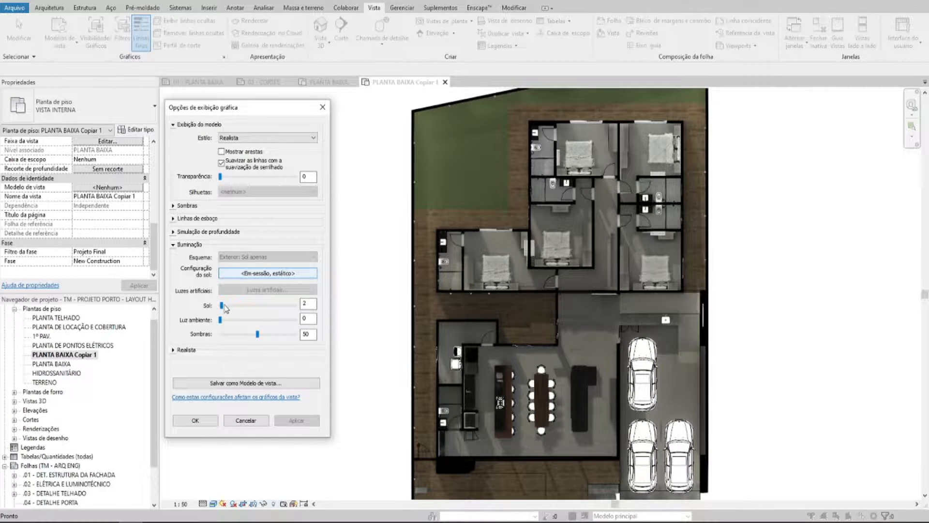
left_click_drag(235, 305, 282, 308)
left_click(290, 420)
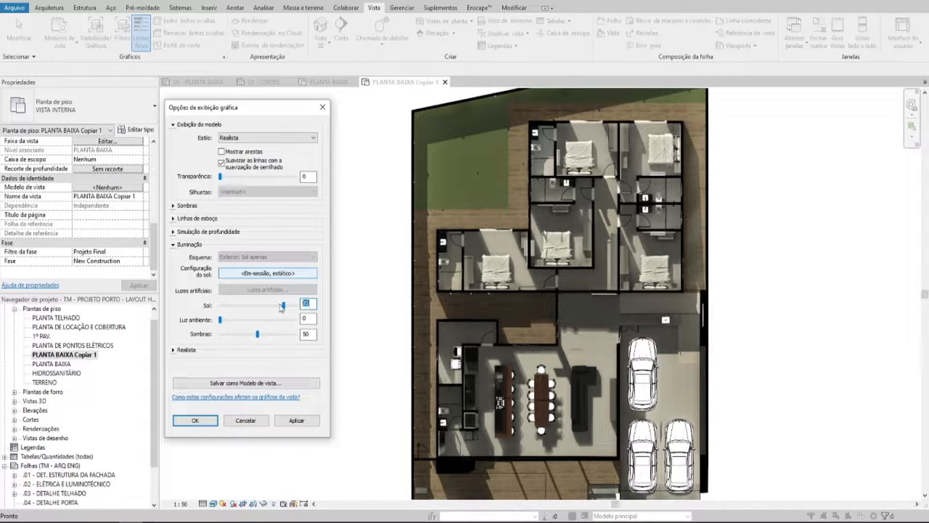
left_click(304, 422)
Step: Try an ambient light of 49 in the plan view's lighting, set it to 60 and accept the graphic display options
left_click_drag(221, 320, 257, 320)
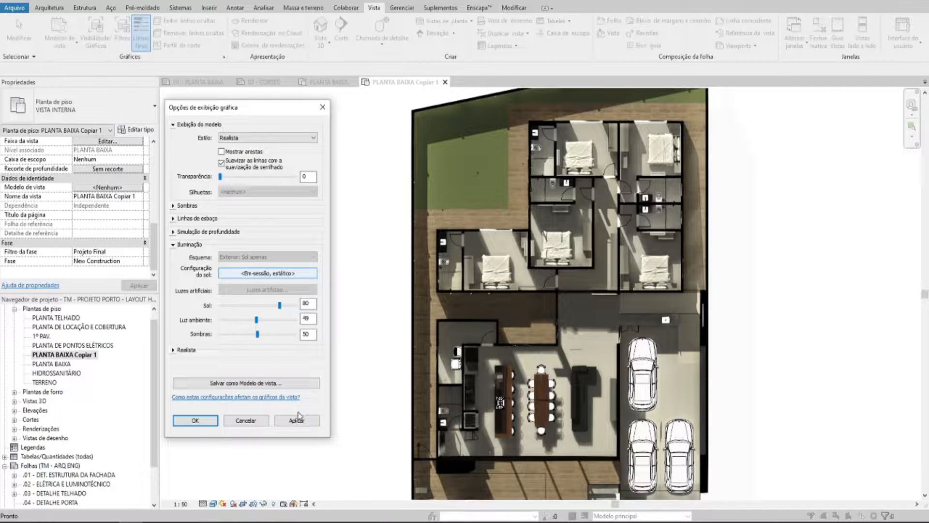
left_click(301, 422)
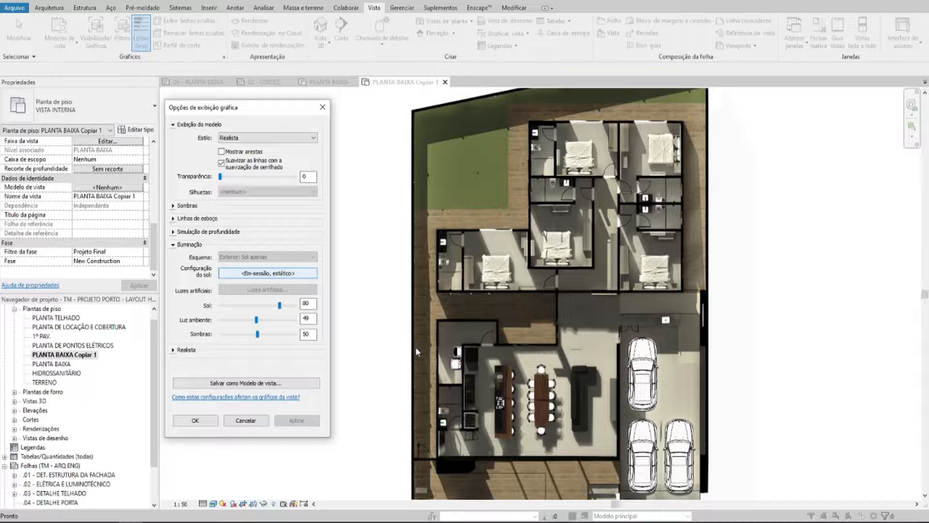
mouse_move(257, 320)
left_mouse_down()
mouse_move(296, 320)
mouse_move(265, 320)
left_mouse_up()
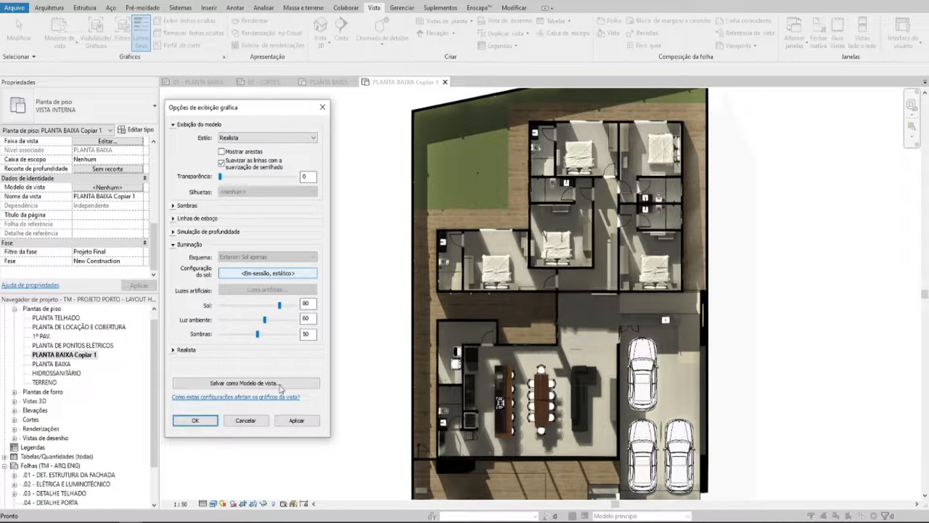
left_click(196, 420)
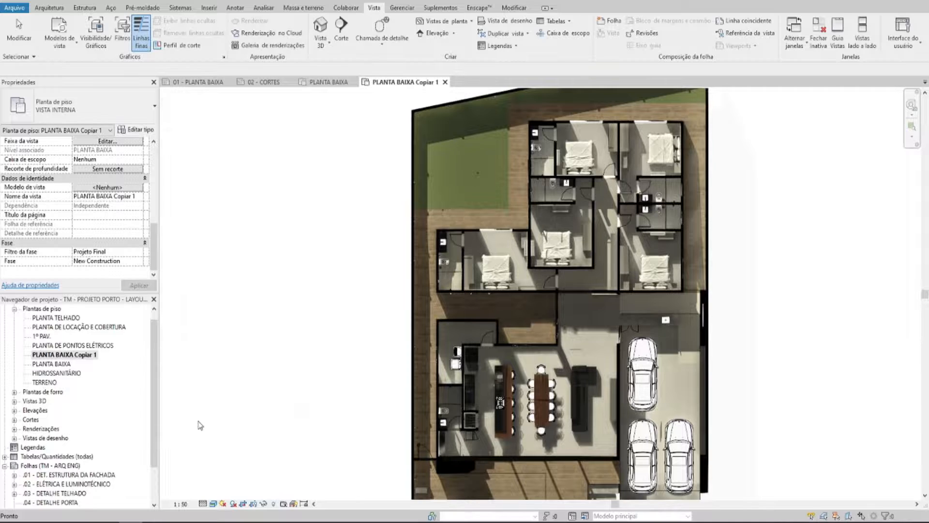
Step: Turn on the sun path and apply the single-day VERÃO preset in the sun settings
left_click(223, 503)
left_click(256, 466)
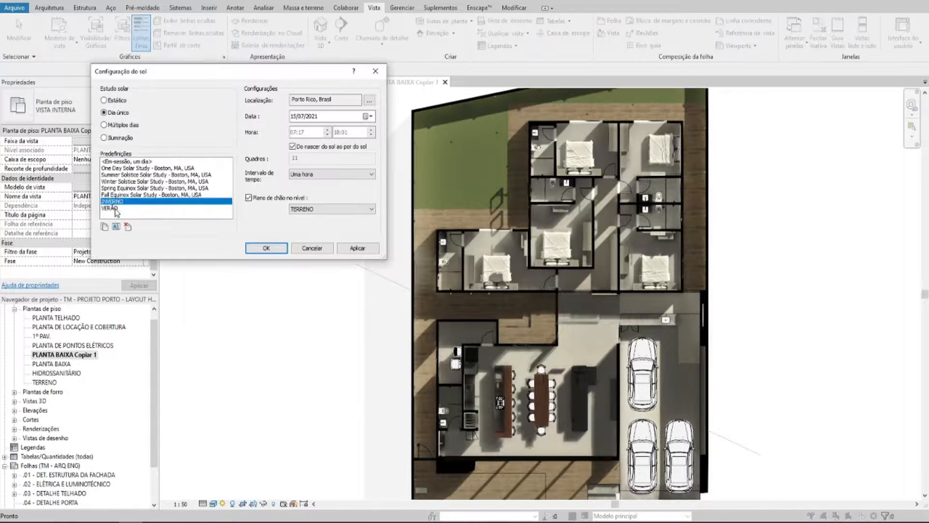
left_click(357, 248)
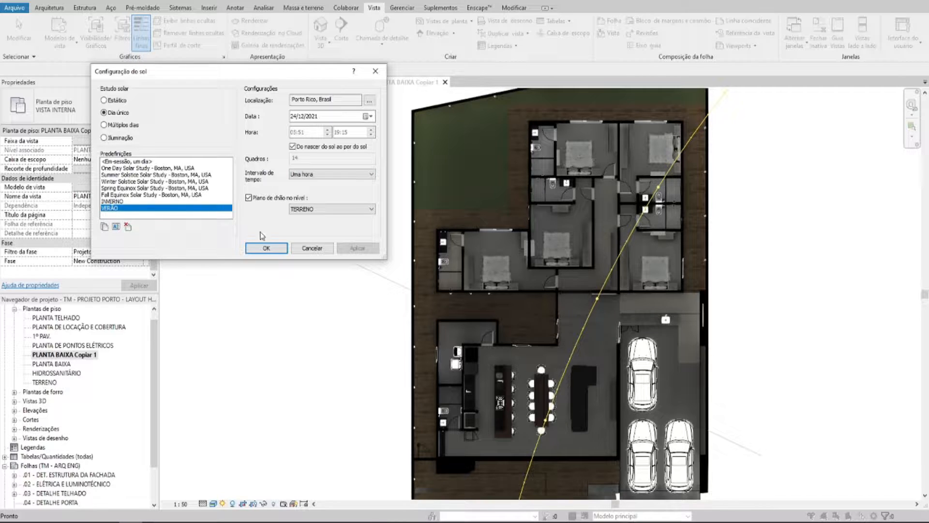
left_click(264, 248)
Step: Preview the summer solar study, advancing frame by frame to frame 14 at 18:51 to examine how the shadows change
left_click(222, 503)
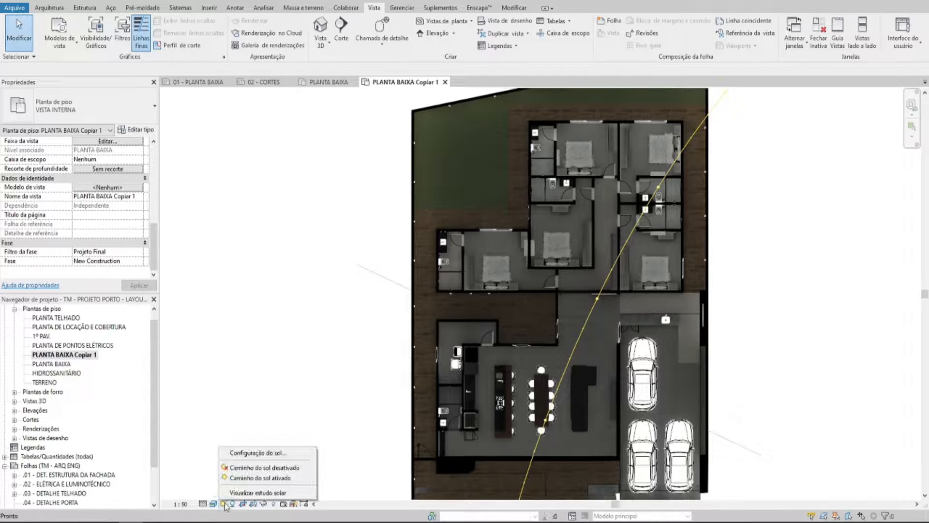
left_click(237, 500)
left_click(190, 70)
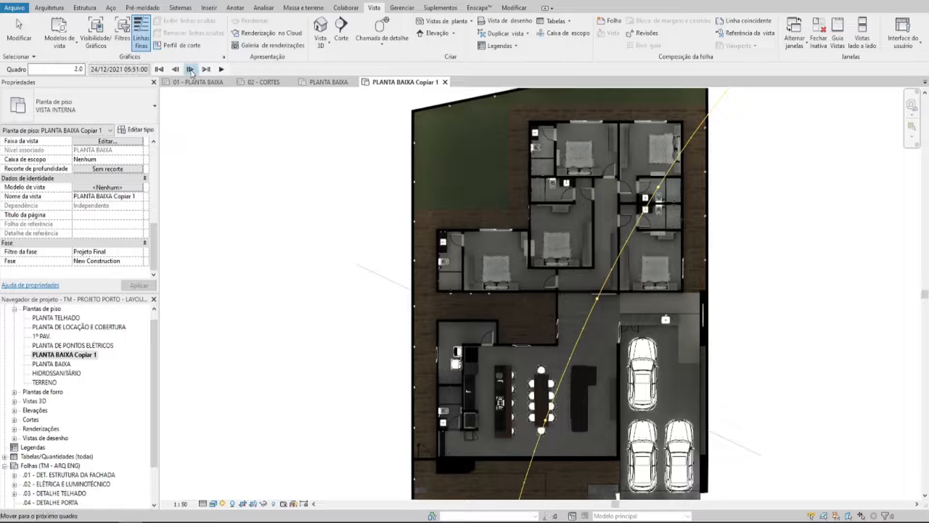
left_click(192, 70)
left_click(192, 70)
left_click(192, 70)
left_click(191, 70)
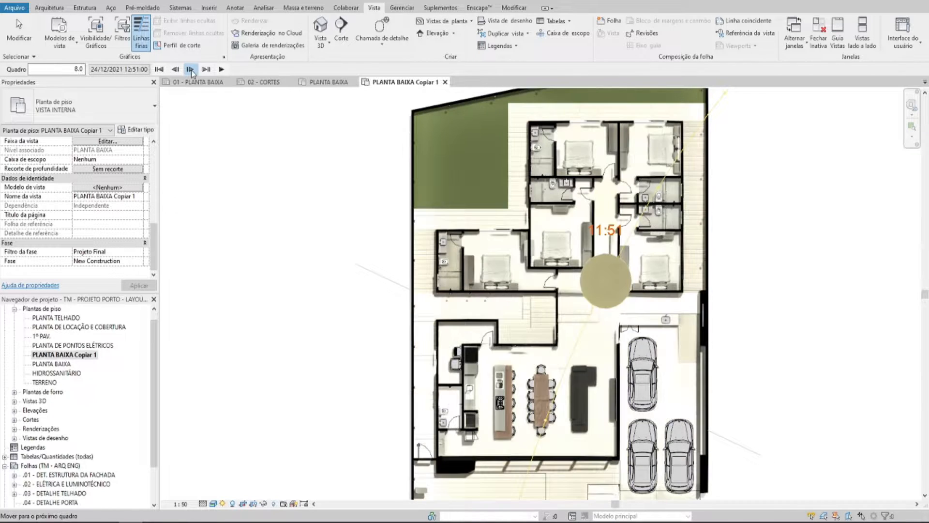
left_click(191, 70)
left_click(191, 70)
left_click(192, 70)
left_click(191, 71)
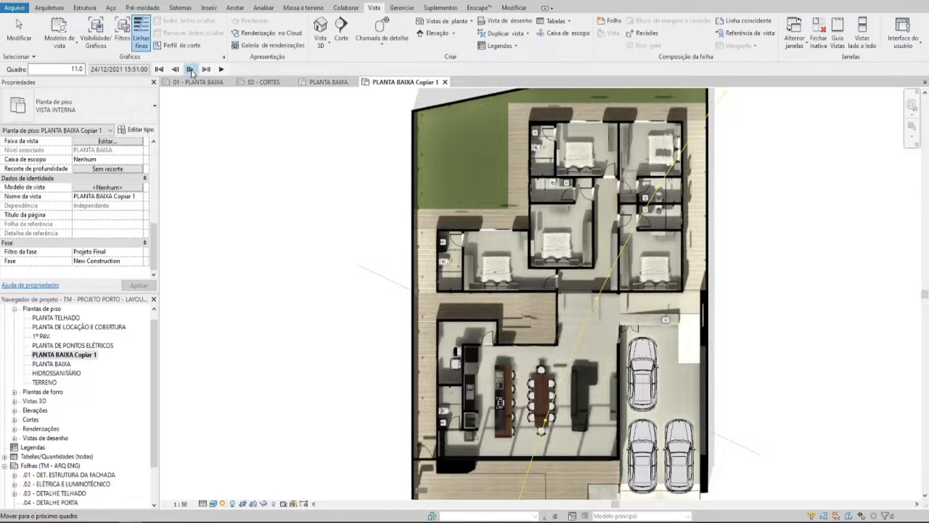
left_click(190, 71)
left_click(191, 70)
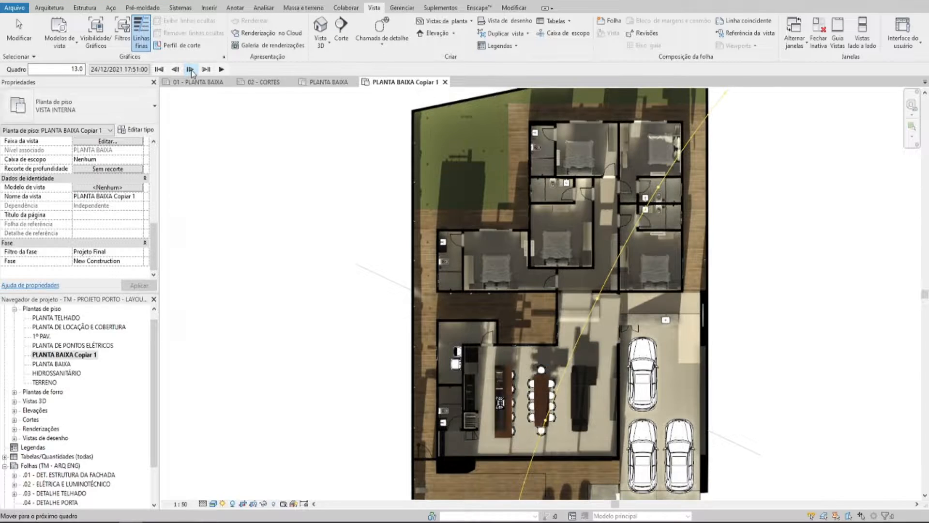
left_click(191, 70)
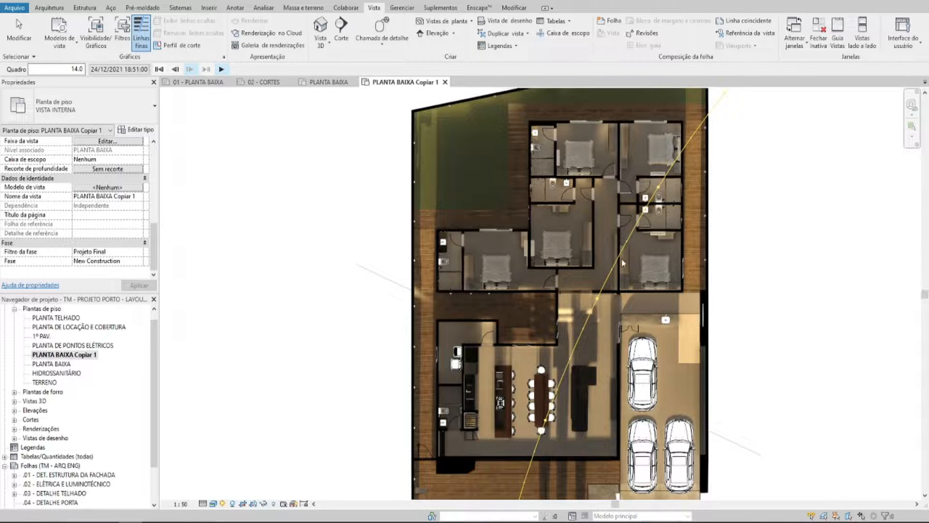
Step: Jump back and forward between the study's key frames and inspect the floors and bedrooms in the 18:51 light
left_click(160, 70)
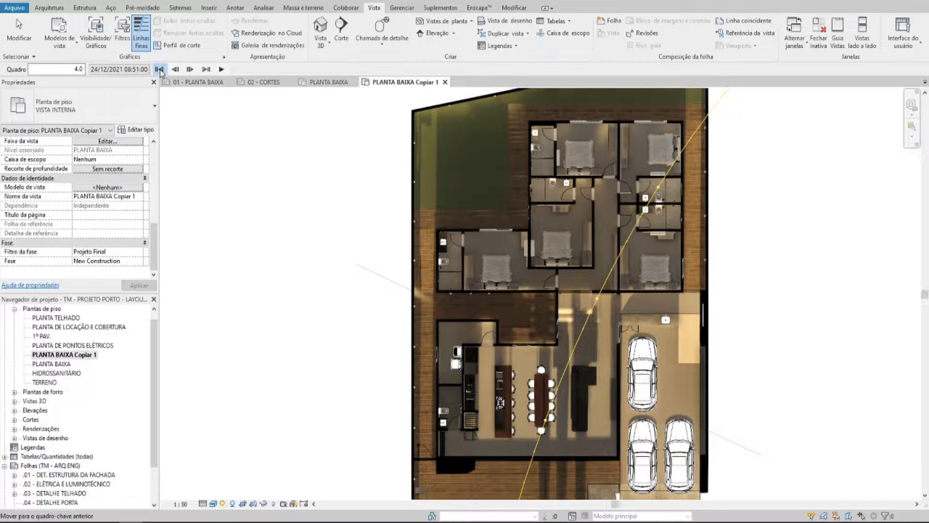
left_click(207, 69)
scroll(424, 311, "up", 10)
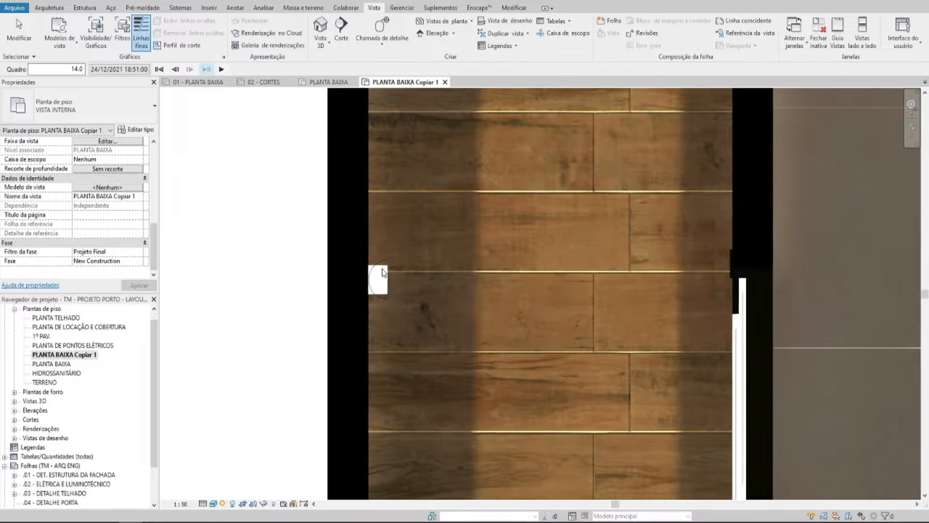
middle_click_drag(382, 269, 393, 119)
scroll(393, 120, "down", 8)
middle_click_drag(661, 109, 586, 278)
middle_click_drag(642, 210, 602, 353)
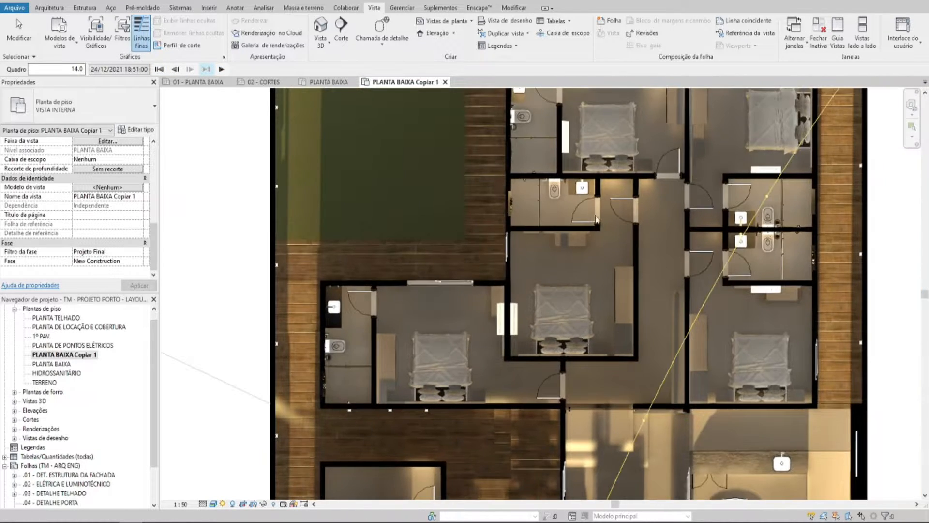
scroll(597, 196, "up", 5)
scroll(481, 218, "down", 3)
scroll(481, 235, "down", 8)
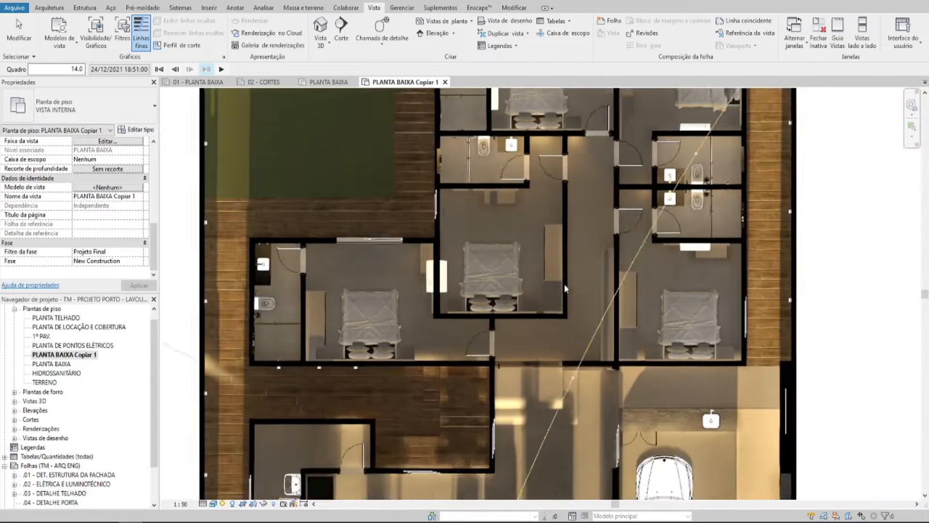
Step: Preview the solar study again and step it back to frame 1 at 05:51
left_click(221, 507)
left_click(236, 492)
left_click(176, 71)
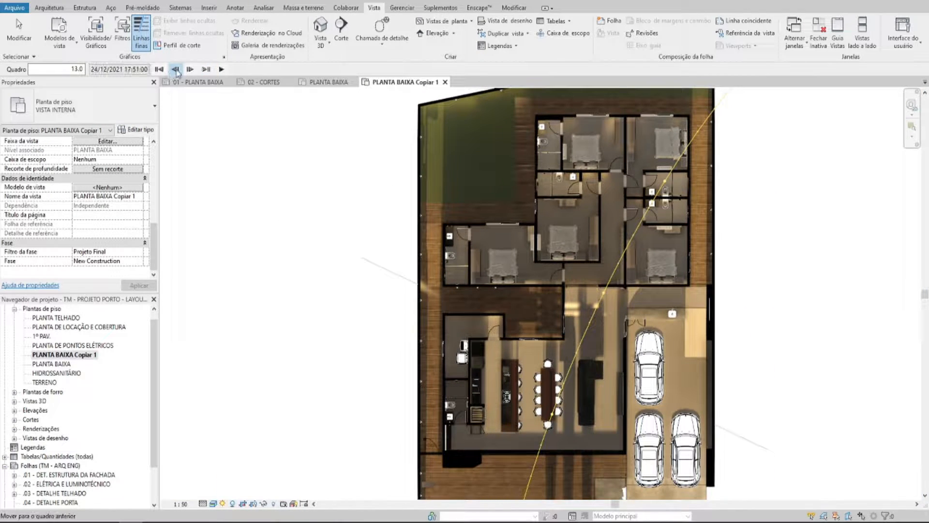
left_click(176, 71)
left_click(176, 71)
left_click(176, 71)
left_click(160, 70)
Step: Apply the single-day INVERNO preset in the sun settings and turn off the sun path
left_click(224, 503)
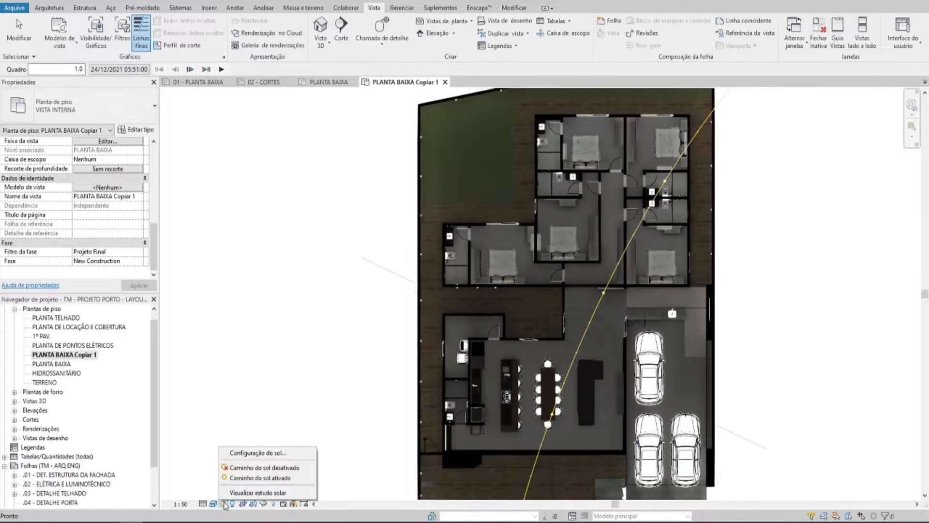
left_click(252, 452)
left_click(112, 127)
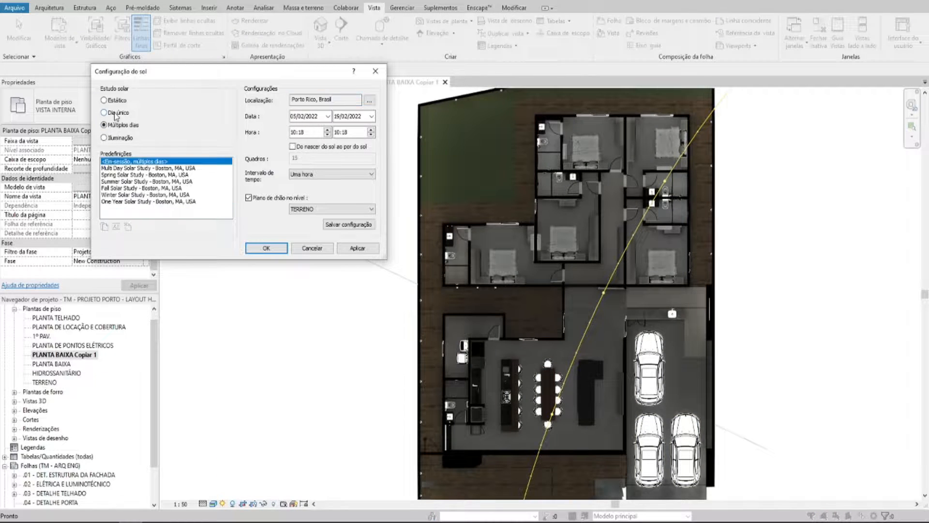
left_click(118, 113)
left_click(111, 195)
left_click(112, 201)
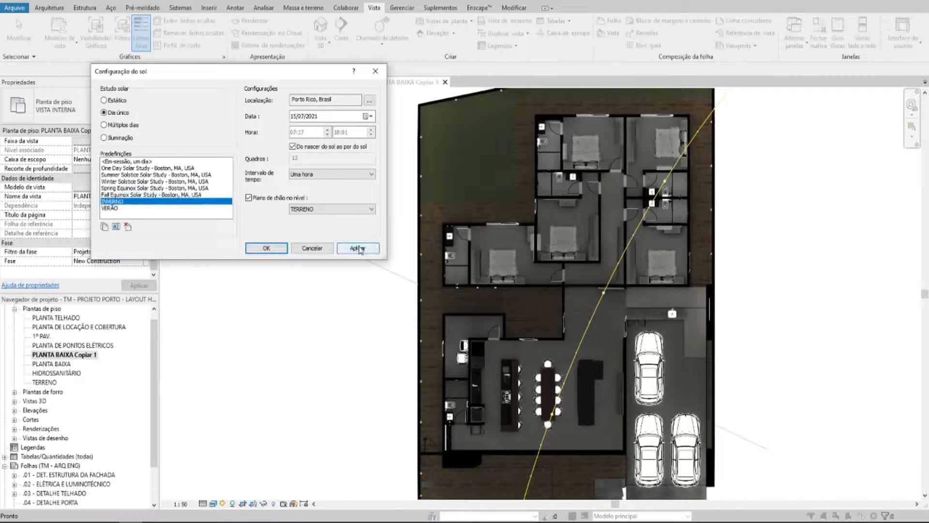
left_click(266, 248)
left_click(223, 503)
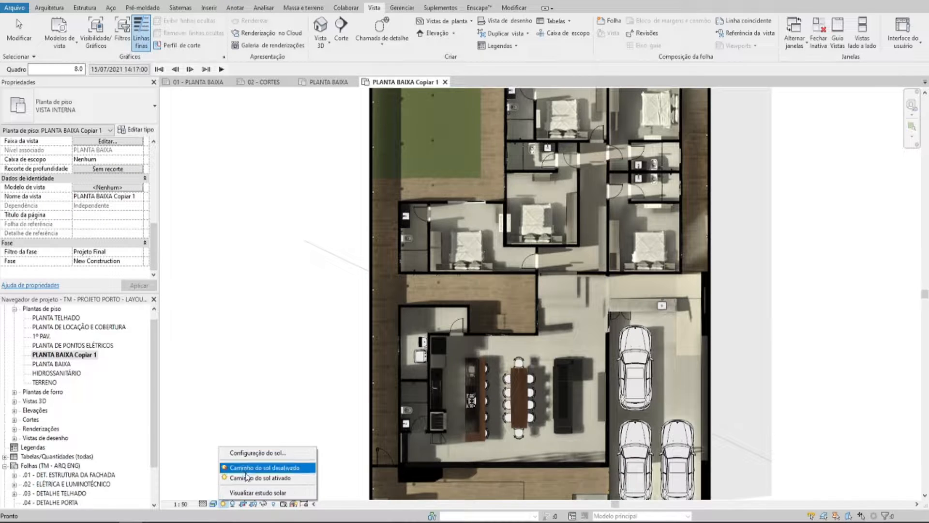
left_click(252, 468)
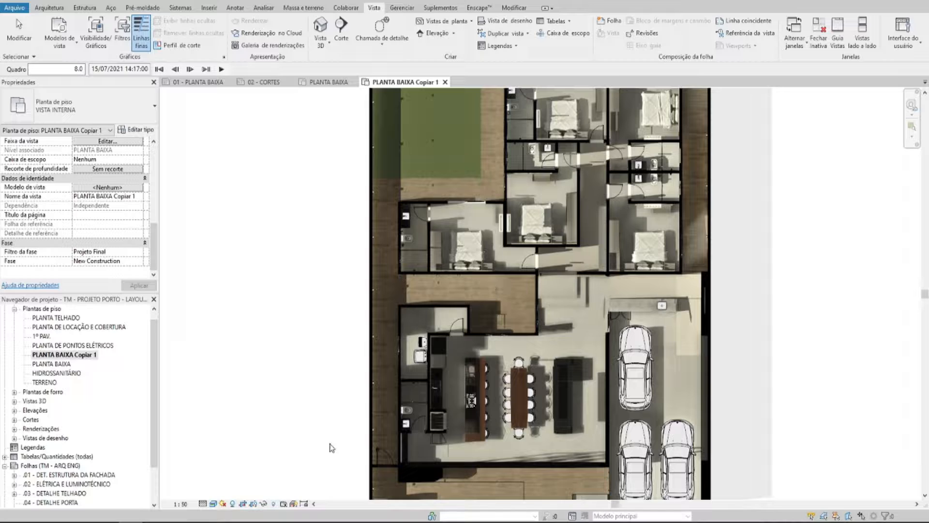
Step: Preview the winter solar study, compare neighbouring hours, and leave the sun at frame 6, 12:17
left_click(223, 504)
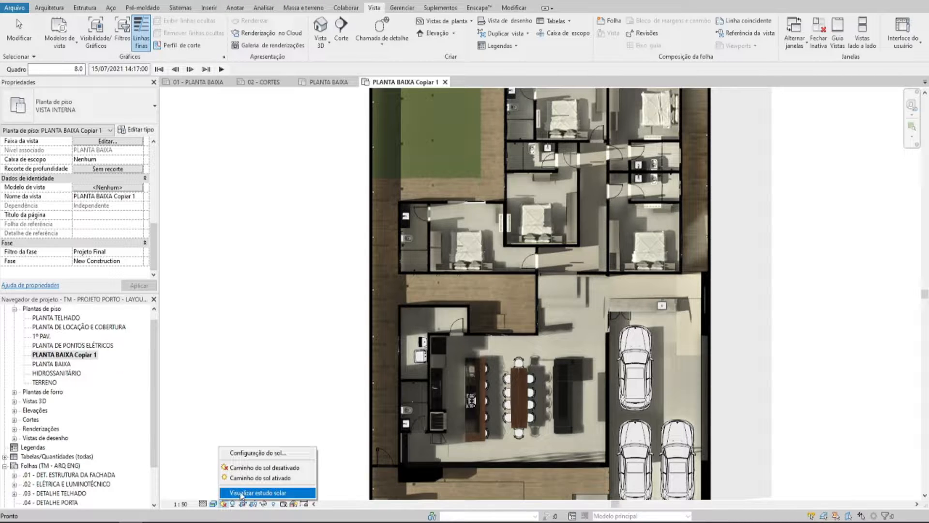
left_click(241, 493)
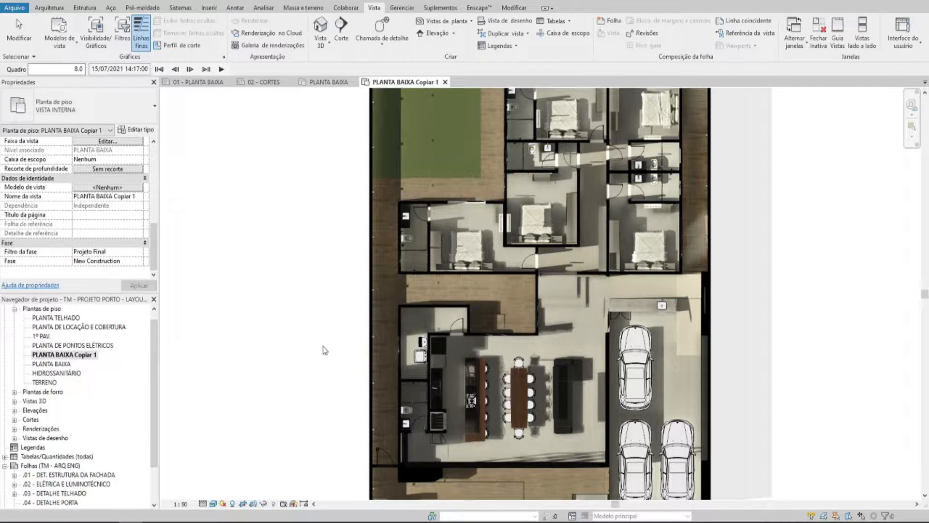
left_click(190, 70)
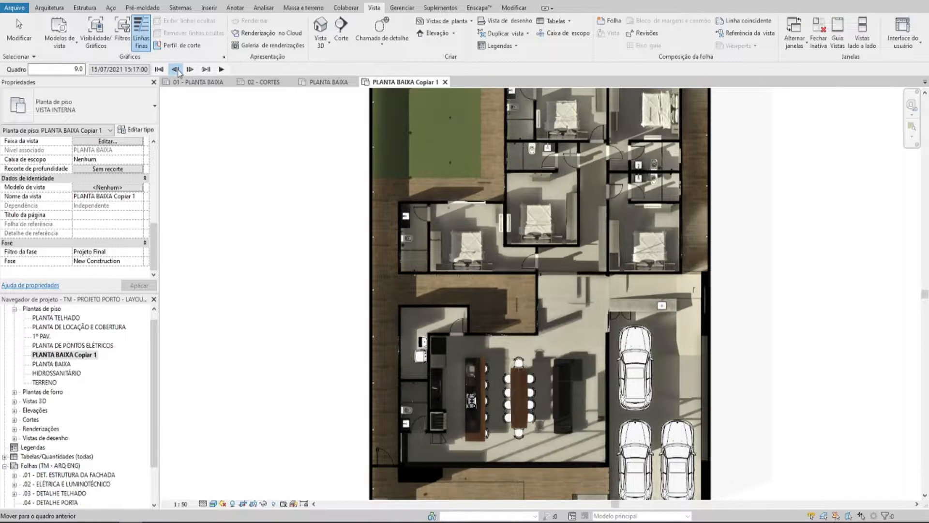
left_click(175, 69)
left_click(175, 69)
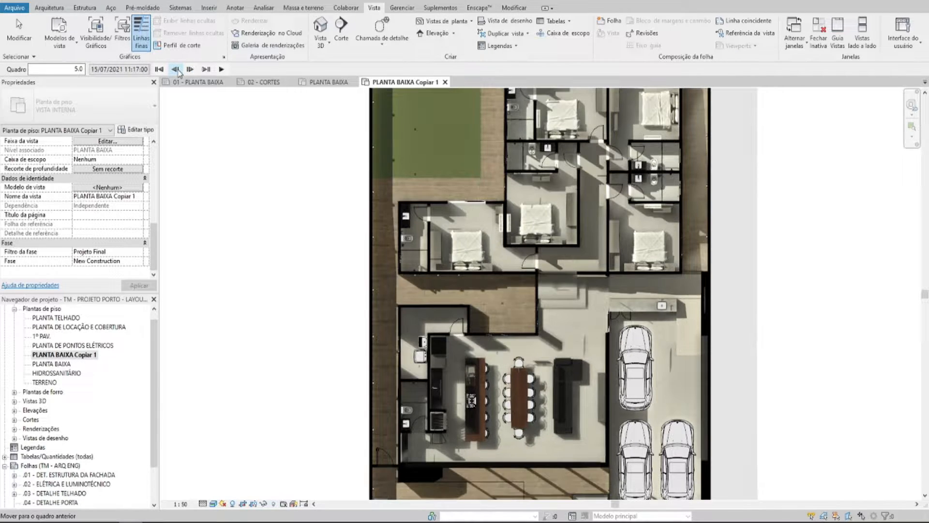
left_click(176, 69)
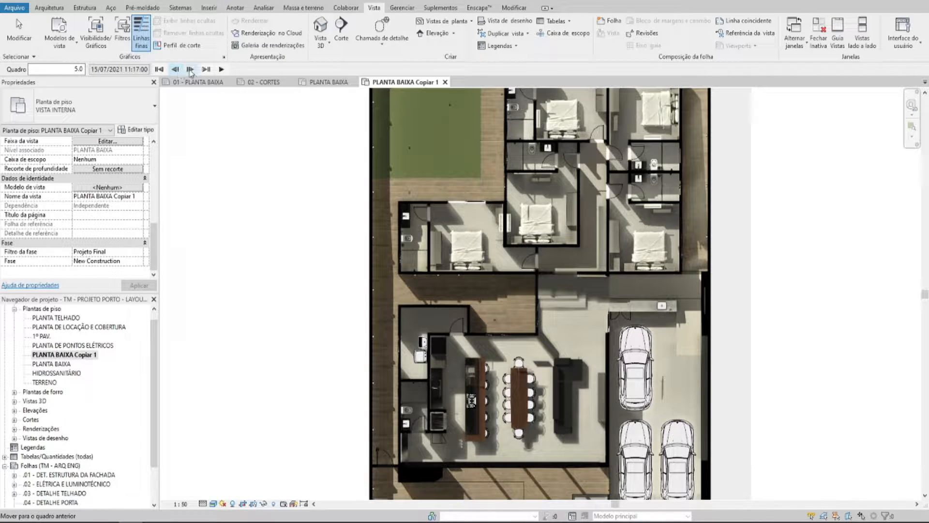
left_click(190, 69)
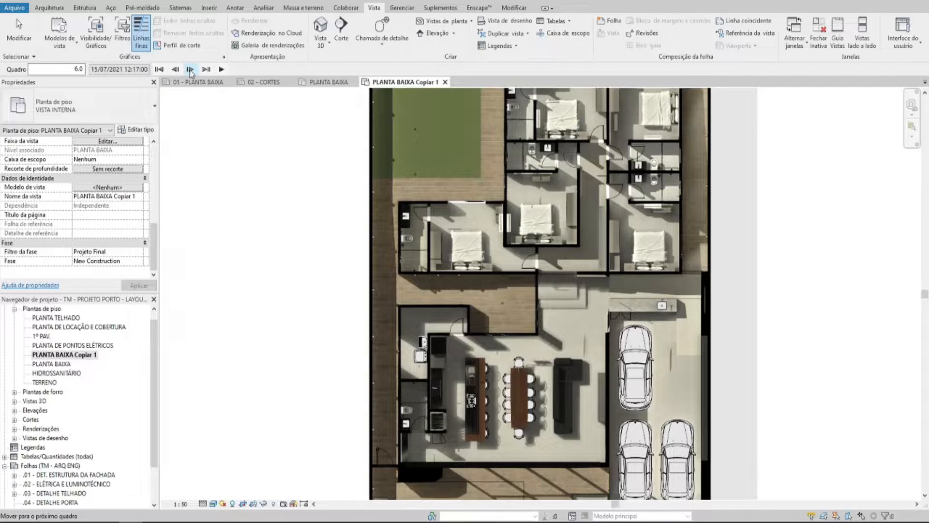
Step: Try a shadow intensity of 100 in the plan view's lighting, and reduce it to 11, applying each value
middle_click_drag(282, 193, 274, 193)
left_click(313, 269)
middle_click_drag(303, 313, 319, 269)
left_click(213, 504)
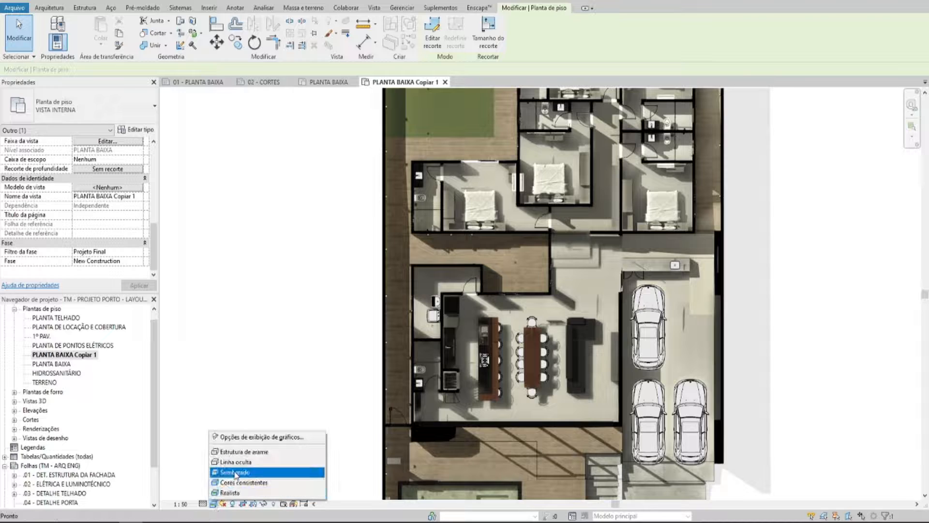
left_click(262, 437)
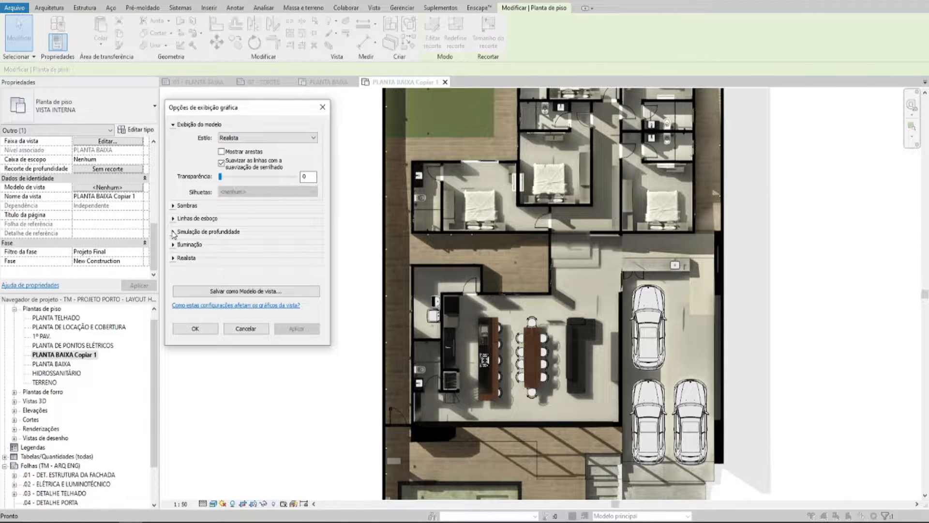
left_click(171, 209)
left_click(172, 212)
left_click(173, 245)
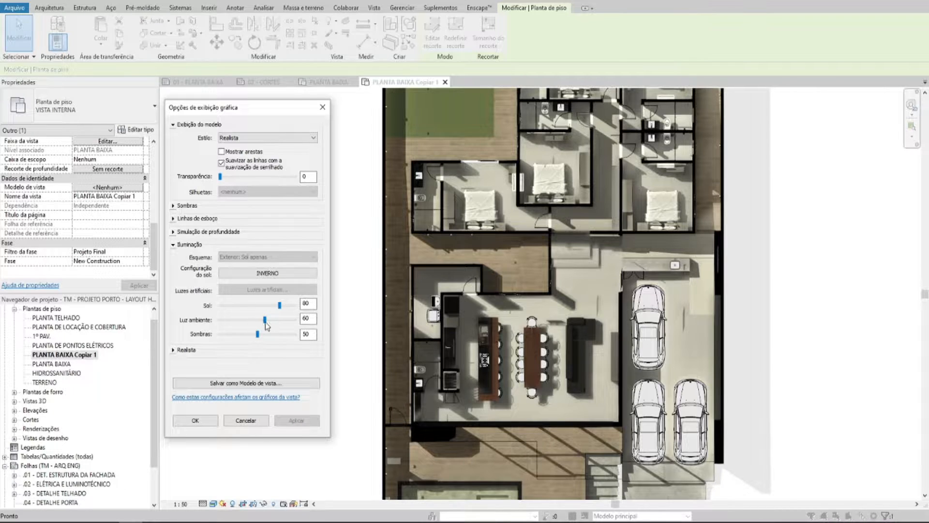
left_click_drag(257, 334, 295, 334)
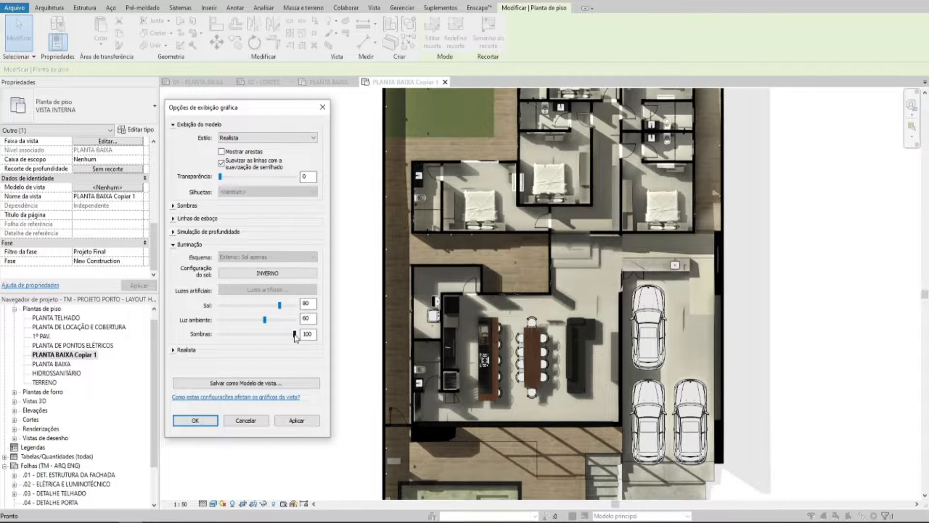
left_click(303, 421)
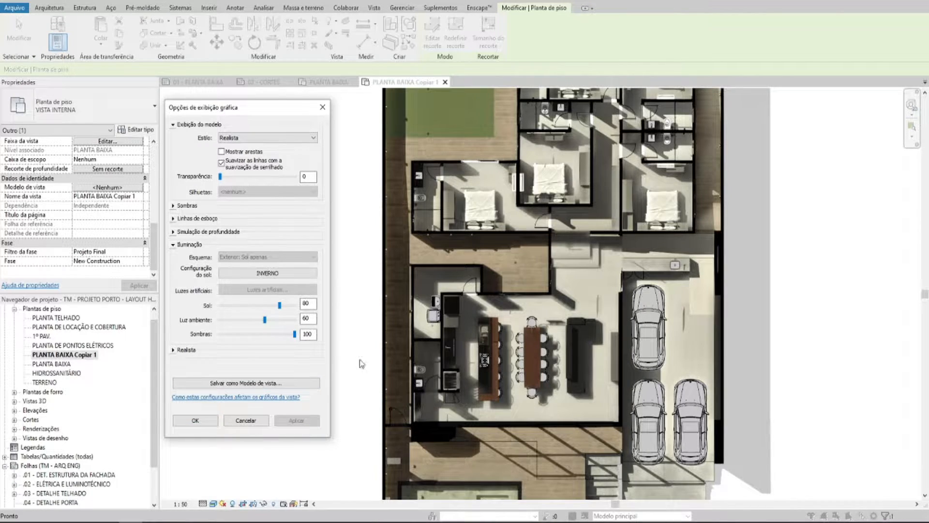
left_click_drag(296, 334, 229, 334)
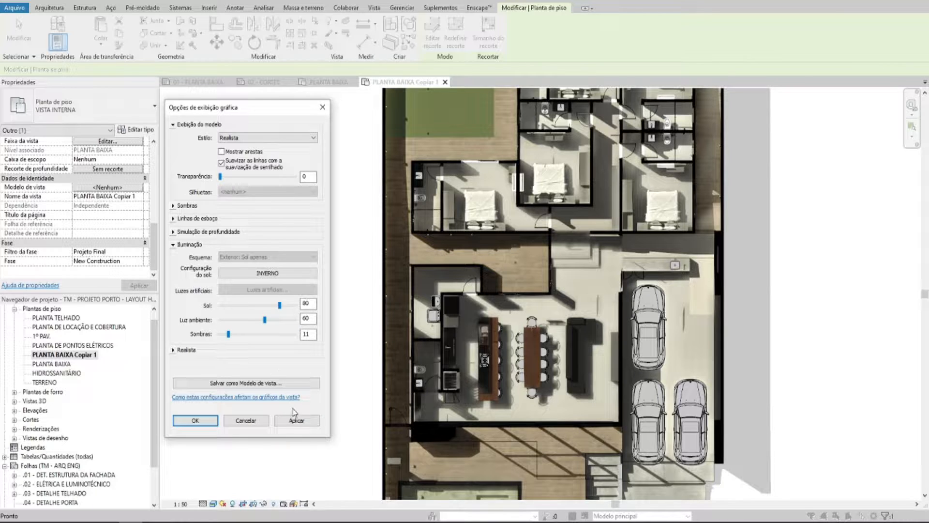
left_click(299, 421)
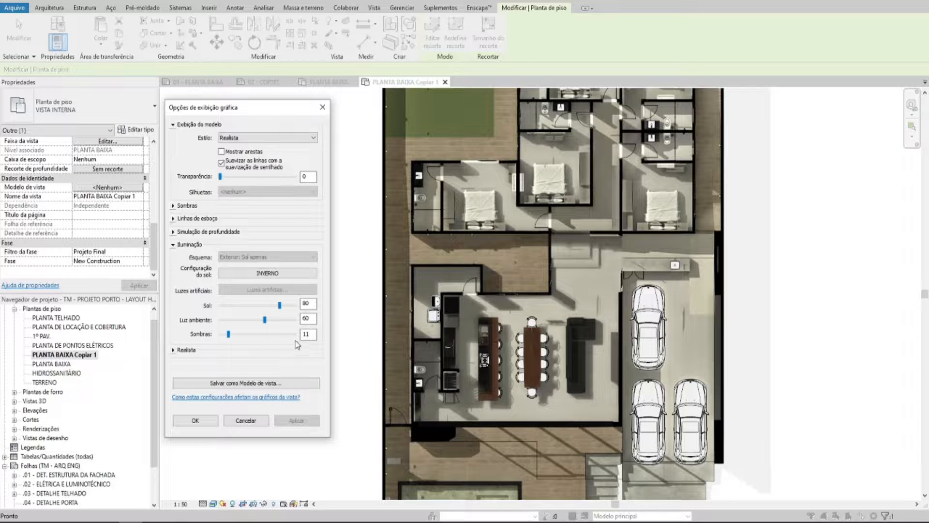
Step: Try a shadow intensity of 05 in the plan view's lighting and apply it
double_click(308, 334)
type("05")
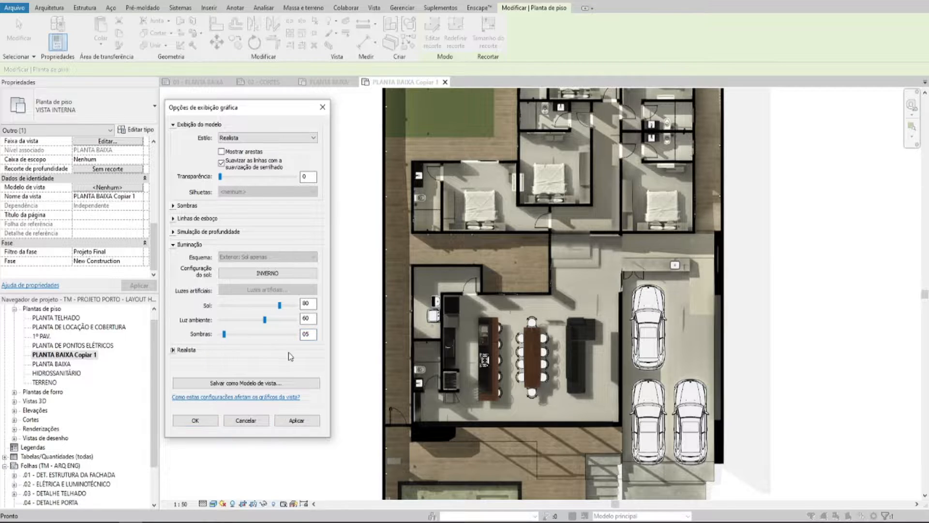
left_click(312, 421)
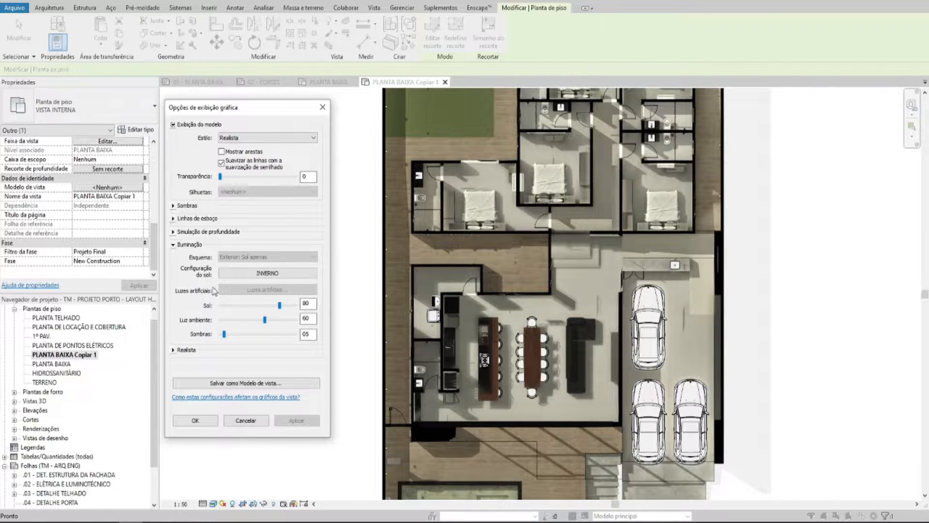
Step: Turn off cast shadows for the plan view while keeping ambient shadows, and apply the change
left_click(173, 206)
left_click(237, 212)
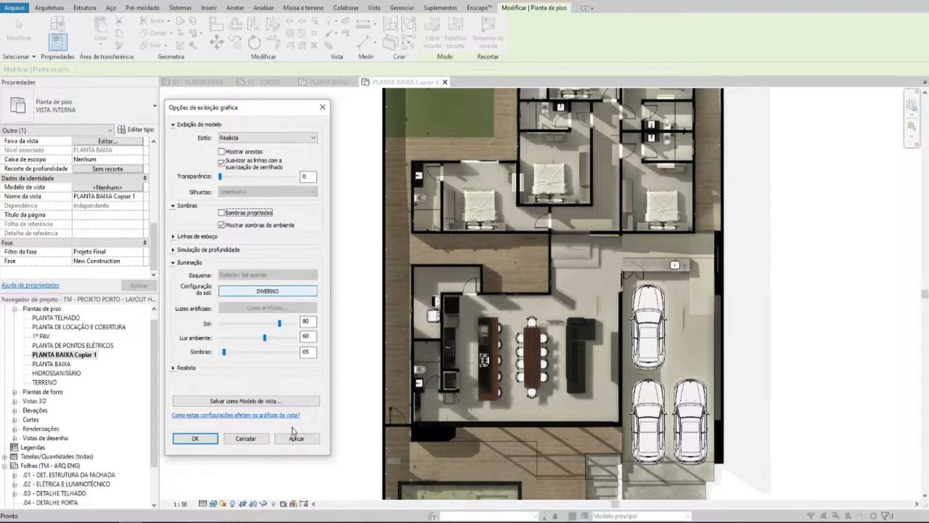
left_click(301, 441)
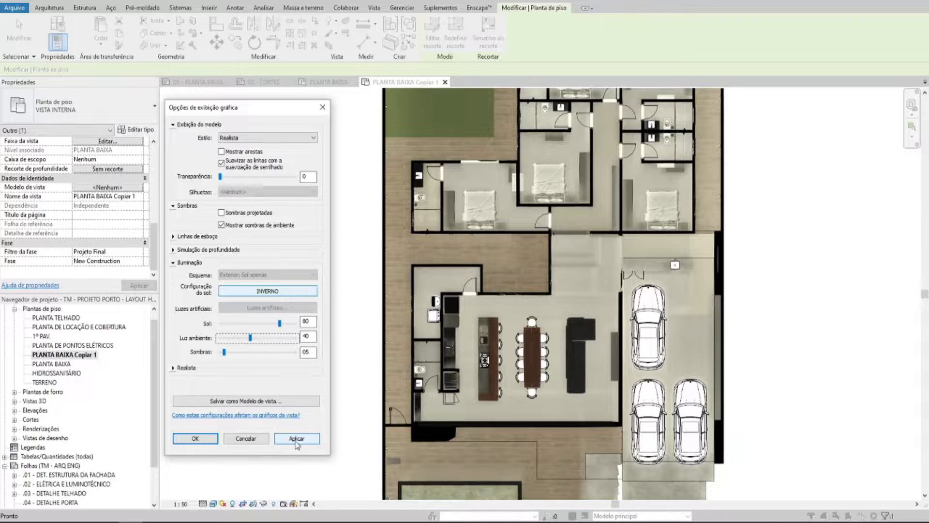
Step: Set the ambient light to 50 and the shadow intensity to 10, and switch cast shadows back on
left_click(297, 439)
mouse_move(279, 325)
left_mouse_down()
mouse_move(265, 336)
mouse_move(273, 328)
left_mouse_up()
left_click(304, 441)
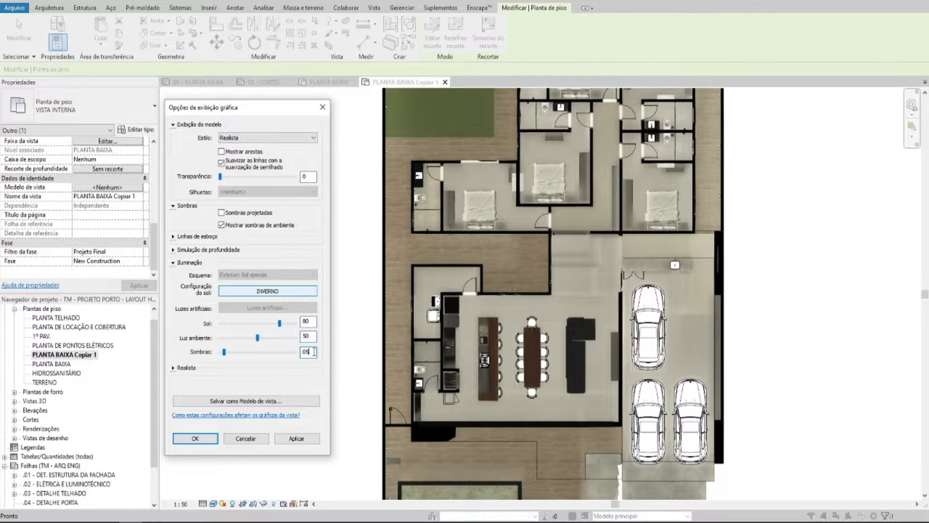
left_click(296, 436)
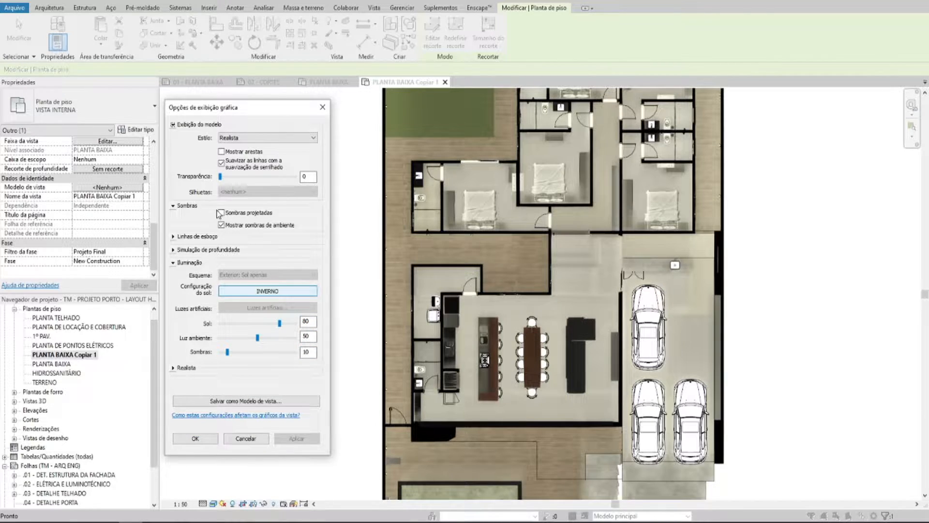
left_click(221, 213)
left_click(307, 439)
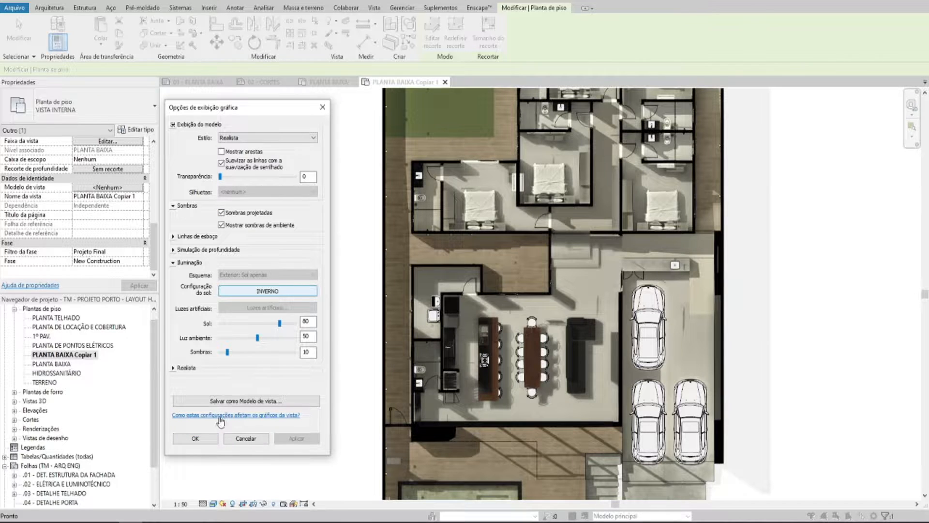
Step: Switch the realistic exposure to manual and try a brighter value of 8.86 and a darker one of about 17
left_click(173, 368)
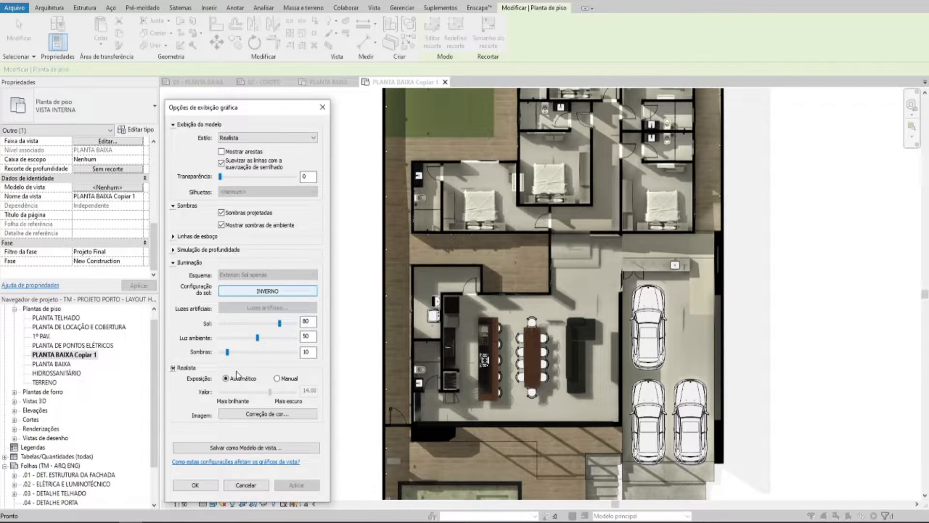
left_click(278, 378)
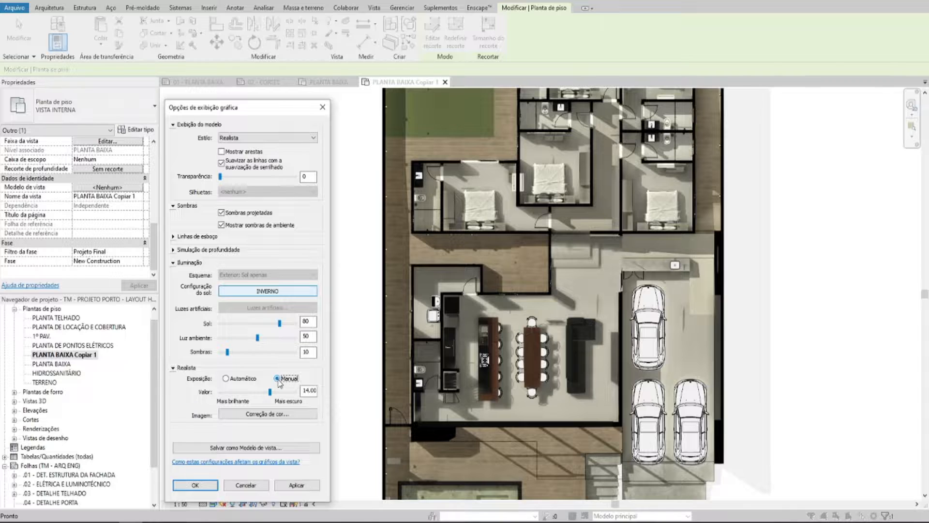
left_click(297, 485)
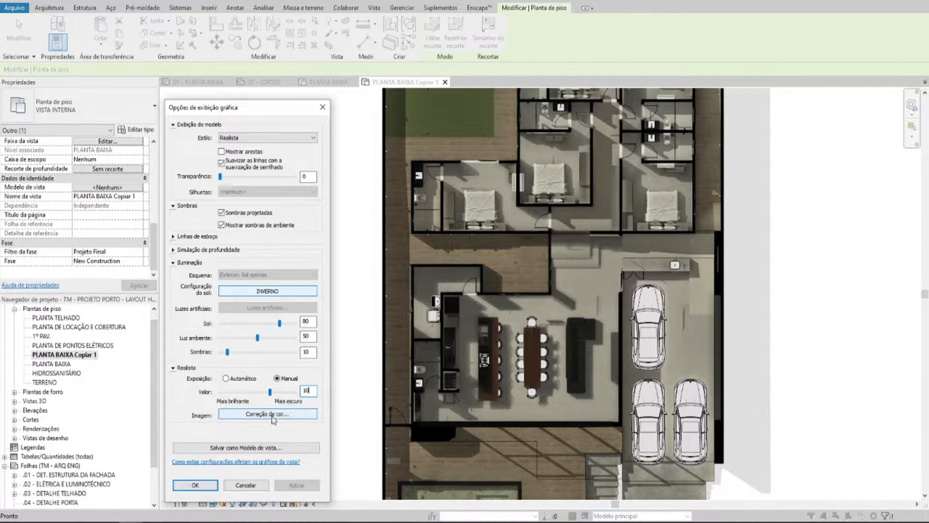
left_click(263, 395)
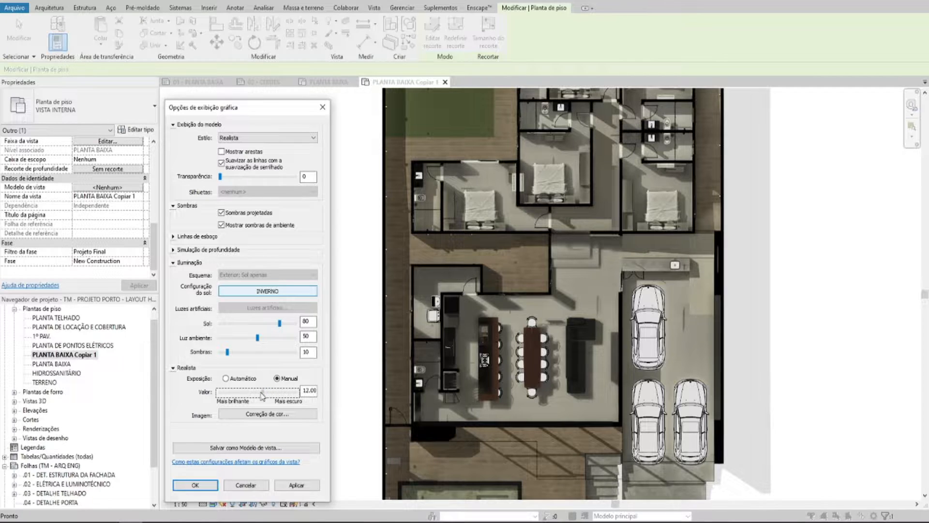
left_click(299, 485)
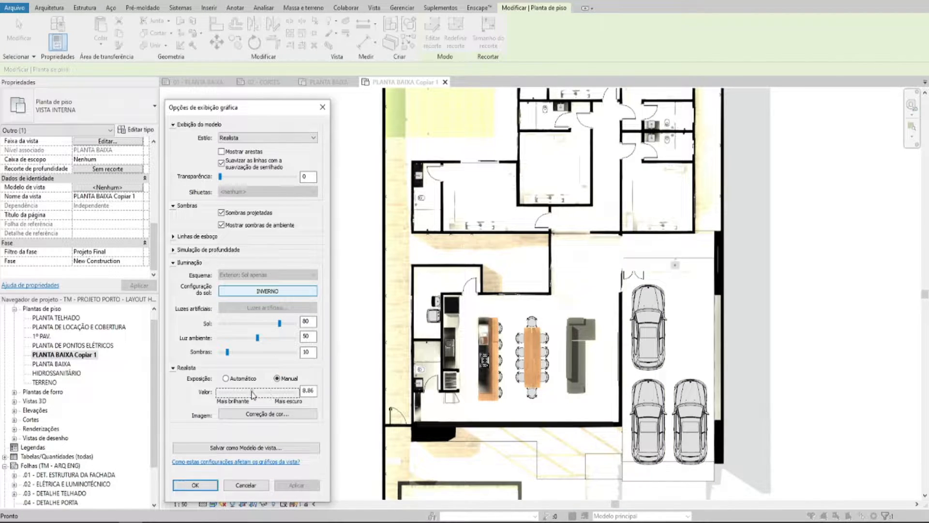
left_click_drag(252, 395, 282, 393)
left_click(301, 484)
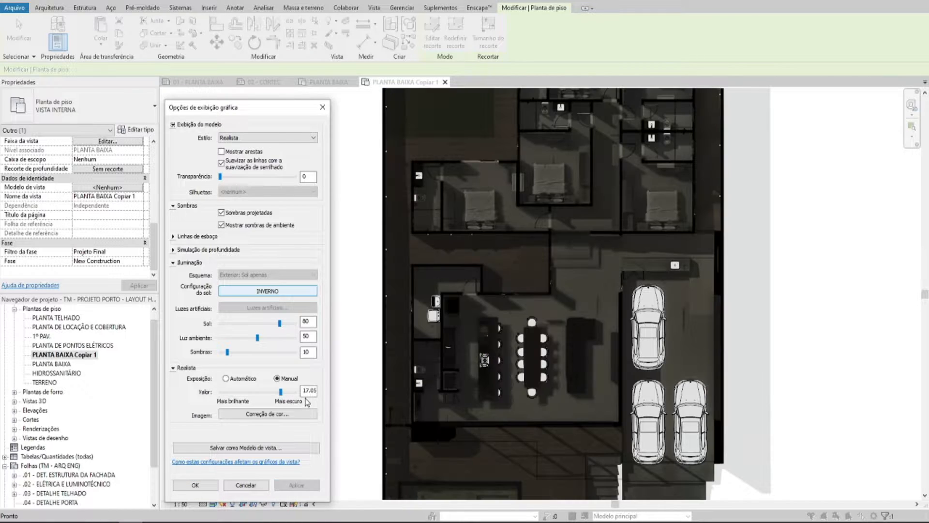
Step: Set the manual exposure value to 14 and lower it to 13.5, applying each value
type("14")
key("Tab")
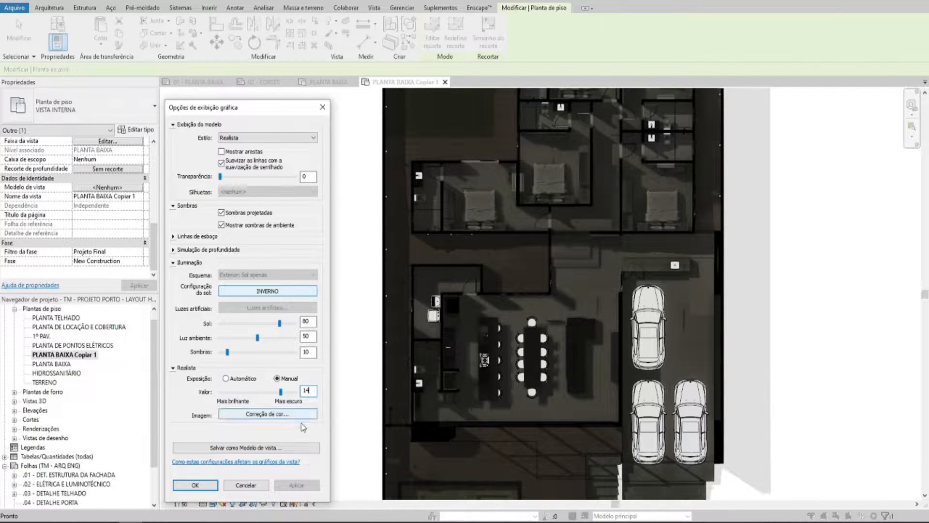
left_click(304, 484)
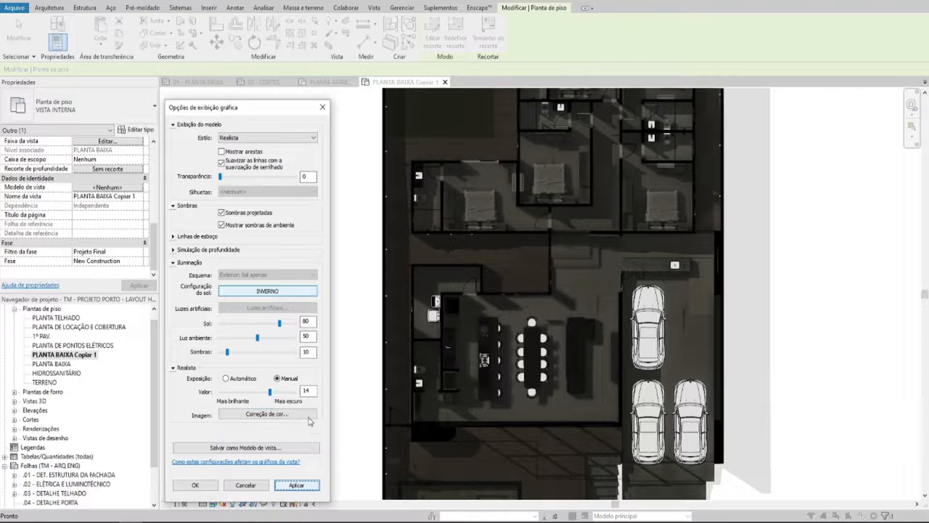
left_click(308, 391)
type("13.5")
key("Tab")
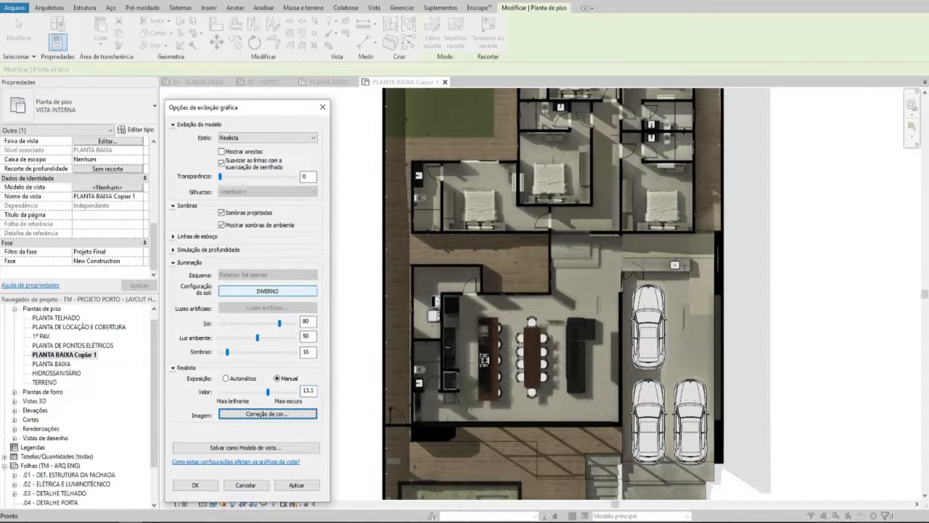
left_click(312, 482)
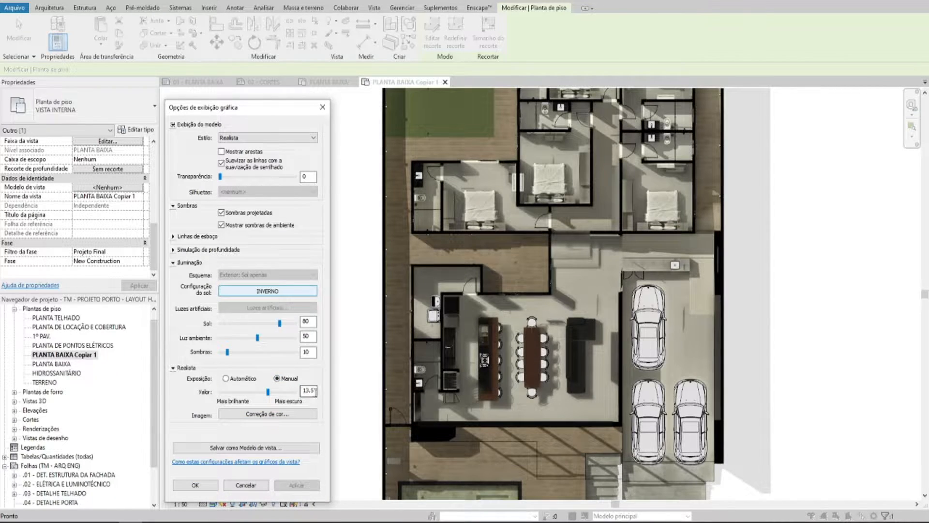
Step: Collapse the expanded option groups and accept the graphic display options
left_click(173, 368)
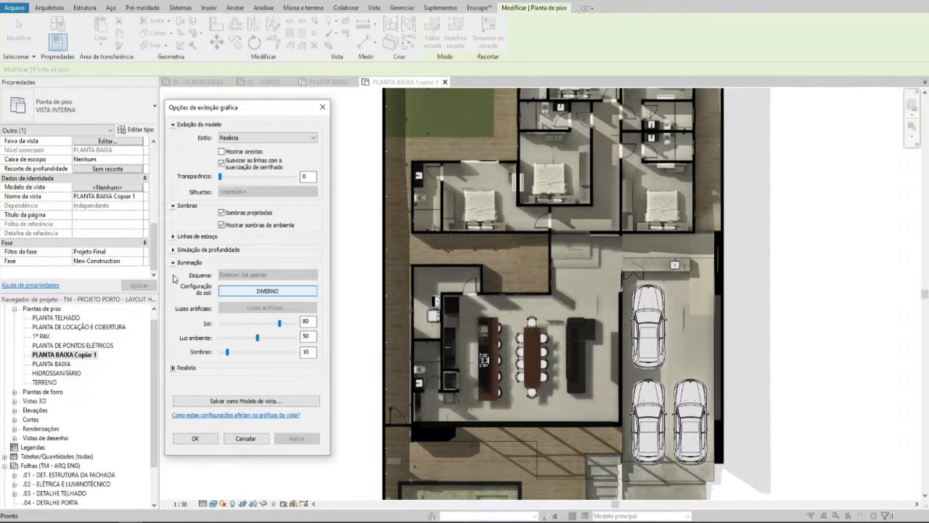
left_click(172, 262)
left_click(173, 206)
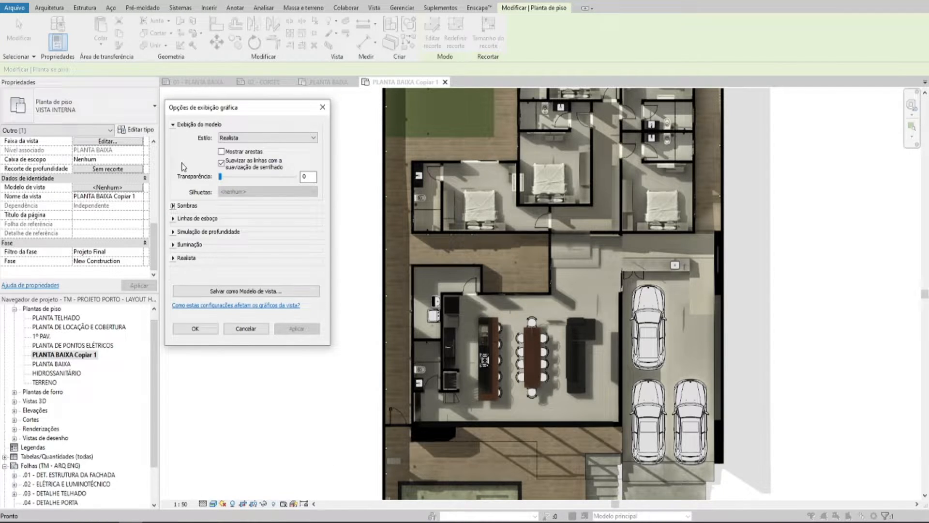
left_click(174, 124)
left_click(196, 261)
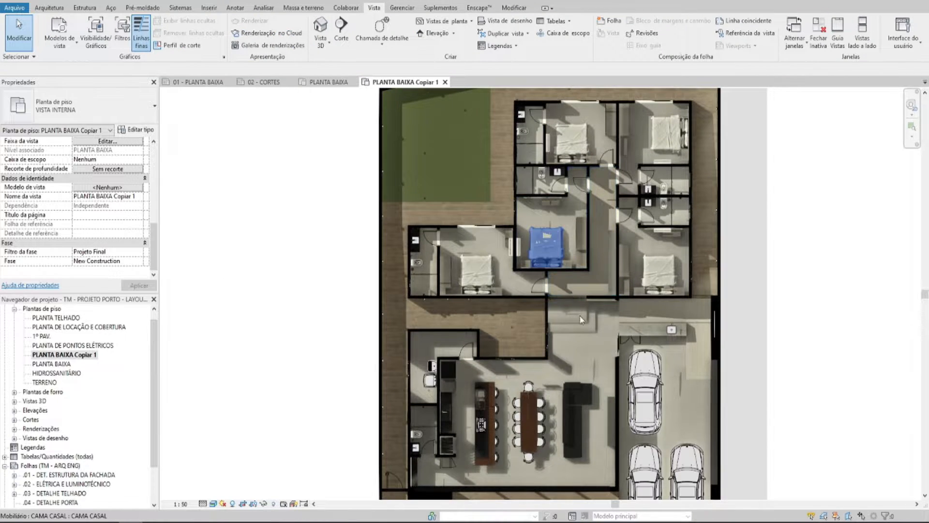
Step: Examine the lighting and shadows across the bedrooms, living area, garage and pool of the floor plan
scroll(544, 238, "down", 1)
middle_click_drag(583, 387, 600, 334)
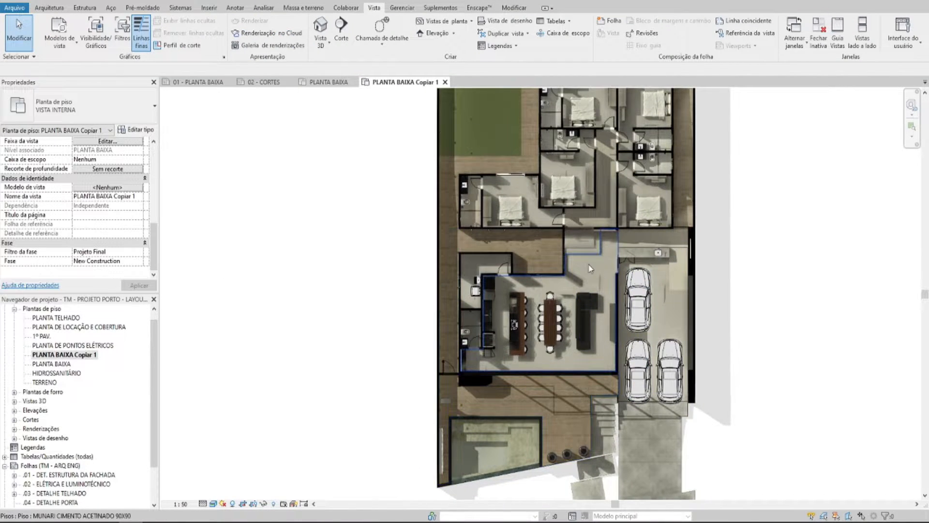
middle_click_drag(581, 228, 586, 291)
scroll(583, 291, "up", 1)
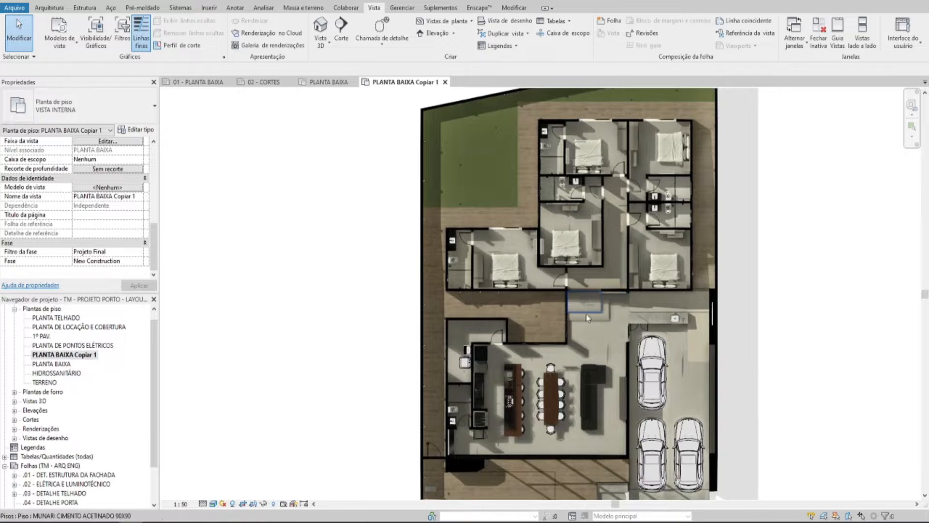
middle_click_drag(583, 353, 570, 314)
scroll(571, 317, "up", 3)
middle_click_drag(545, 344, 572, 316)
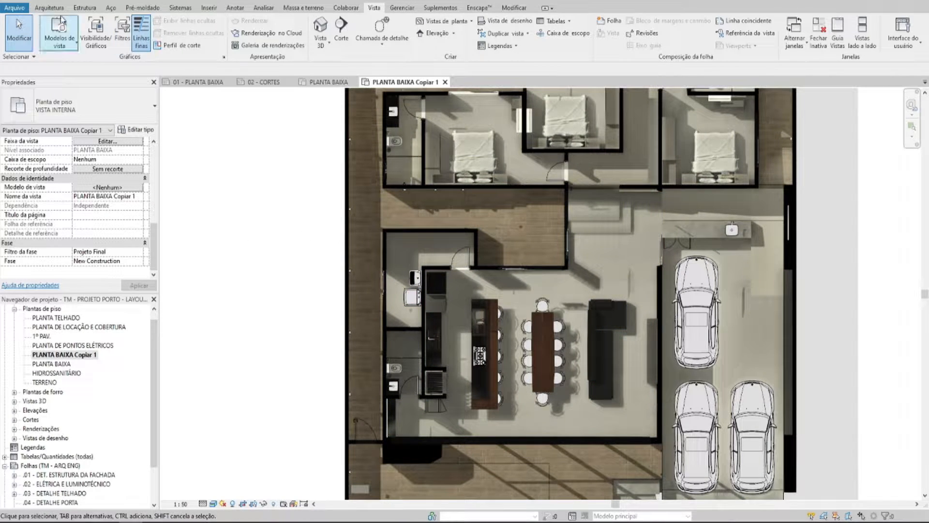
Step: Tag all untagged rooms in the current view with the M_Room Tag NBR : PLANTA BAIXA tag
left_click(47, 9)
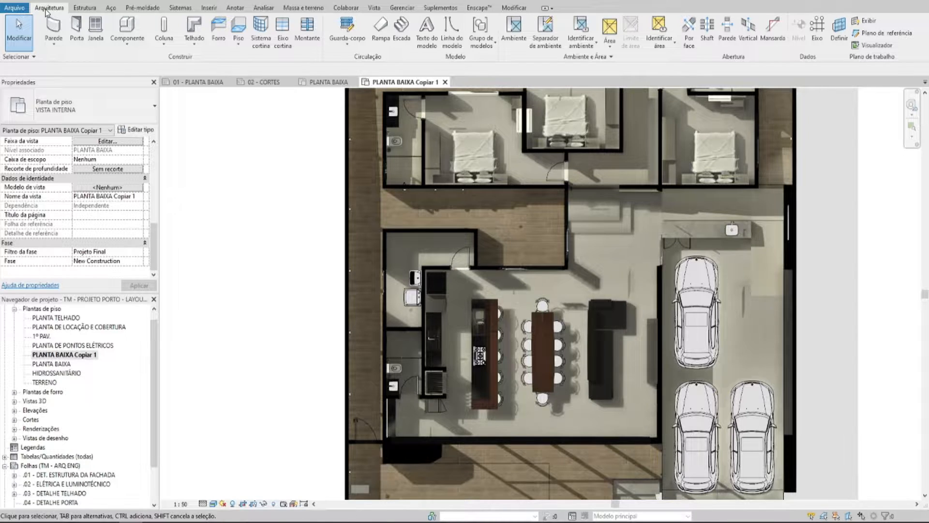
left_click(590, 47)
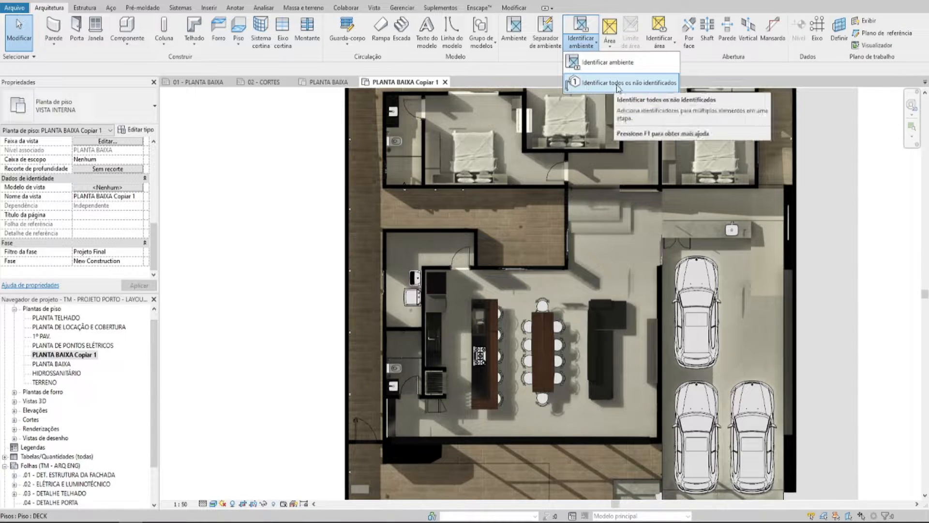
left_click(631, 85)
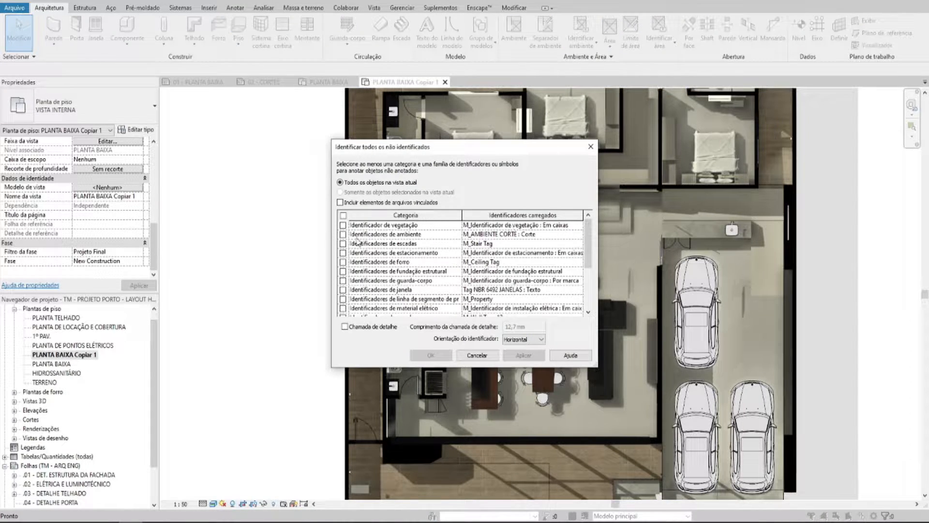
left_click(343, 235)
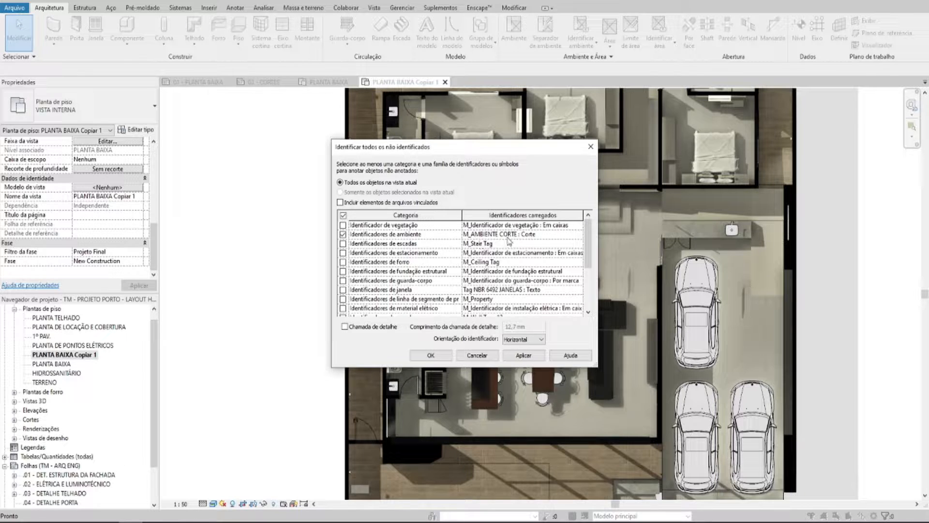
left_click(579, 236)
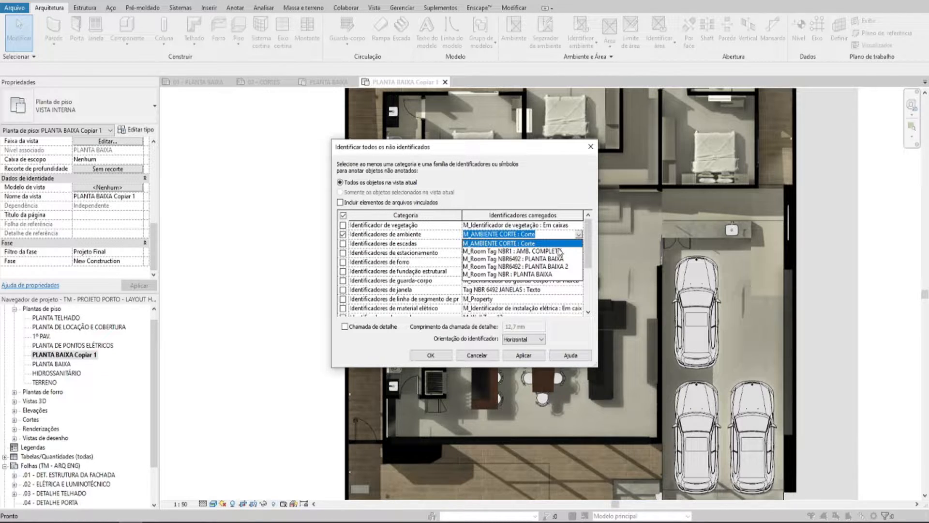
left_click(528, 275)
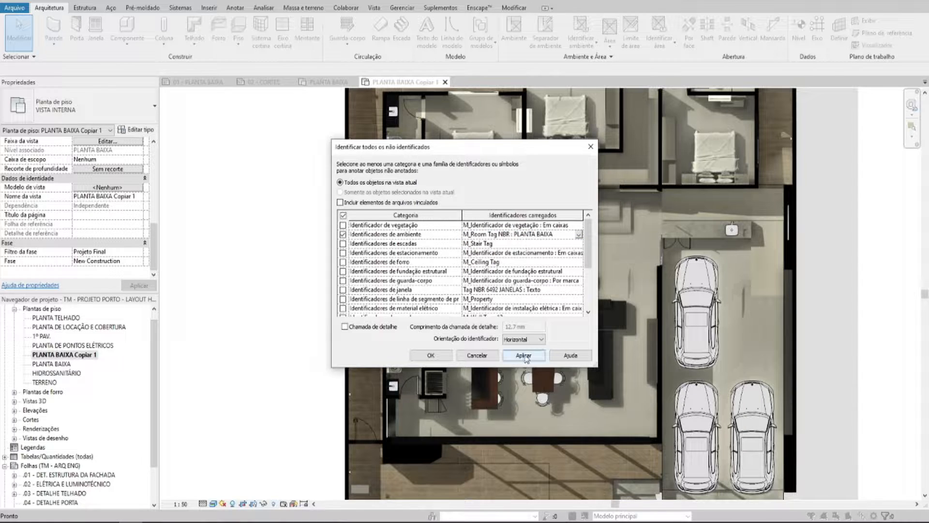
left_click(430, 356)
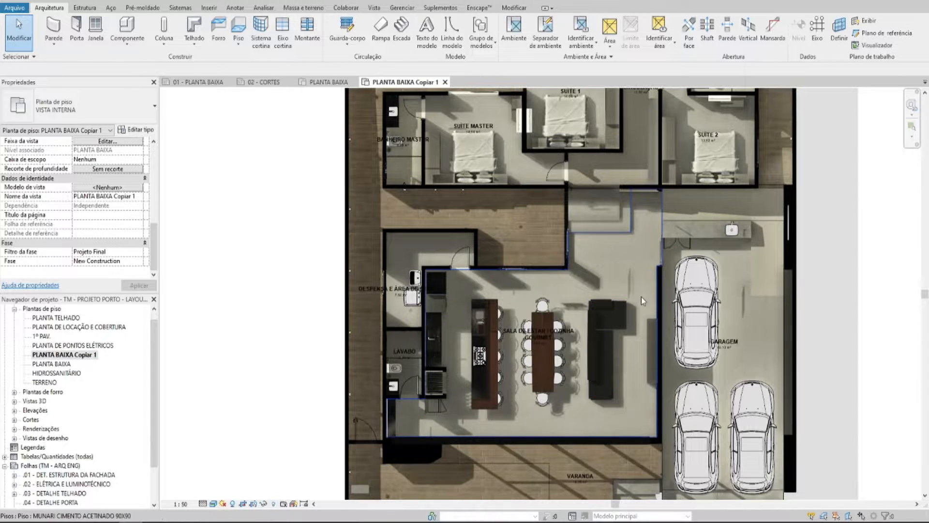
Step: Nudge the VARANDA room tag slightly downward on the deck
middle_click_drag(613, 361, 625, 238)
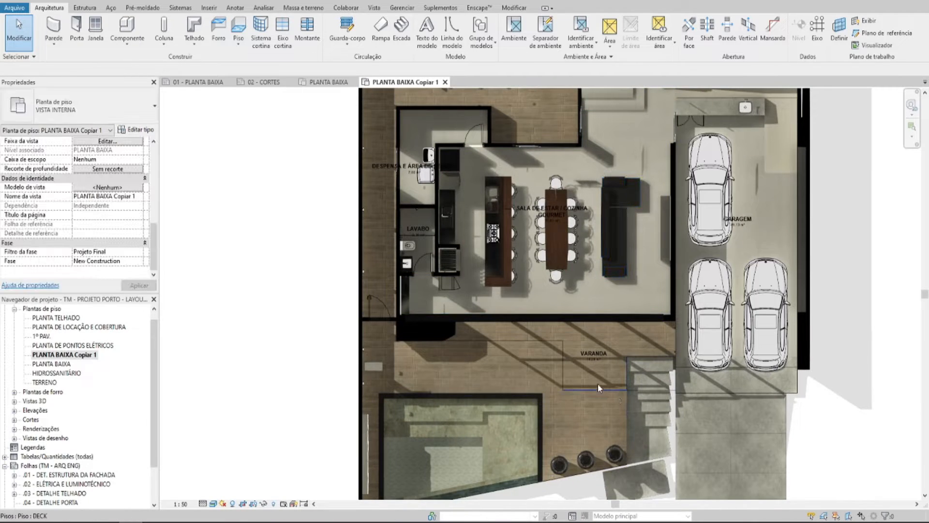
scroll(598, 383, "up", 3)
left_click(596, 283)
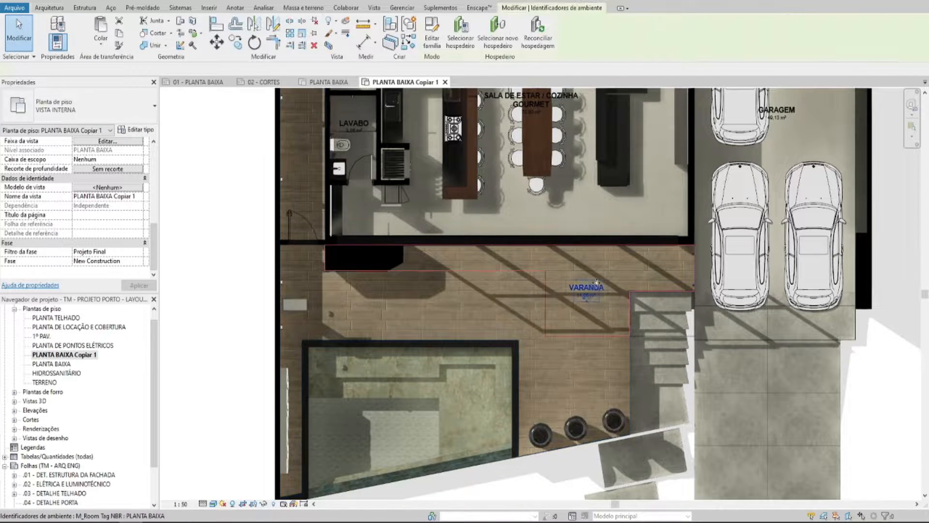
left_click_drag(589, 292, 591, 298)
key("Escape")
Step: Move the GARAGEM room tag down into the gap between the single car and the two parked below
scroll(488, 368, "down", 1)
middle_click_drag(684, 253, 649, 408)
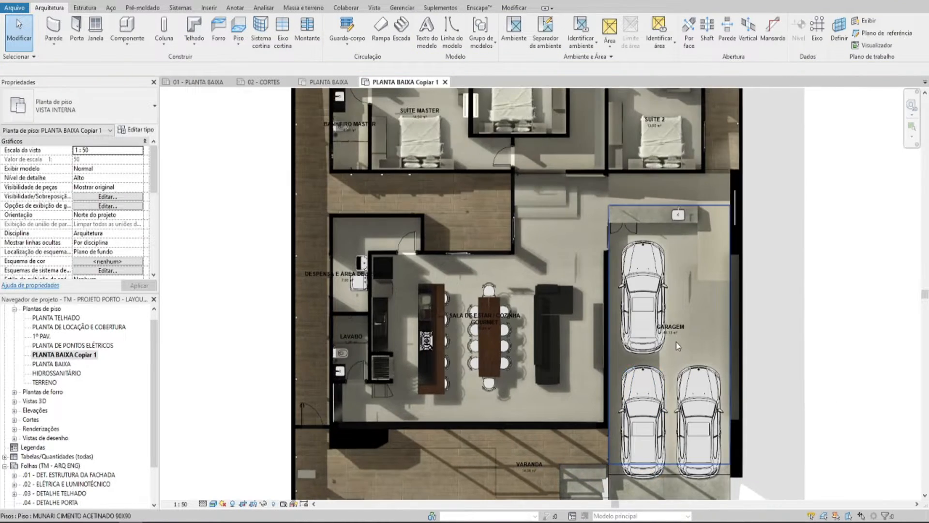
left_click(671, 328)
left_click_drag(671, 334, 671, 361)
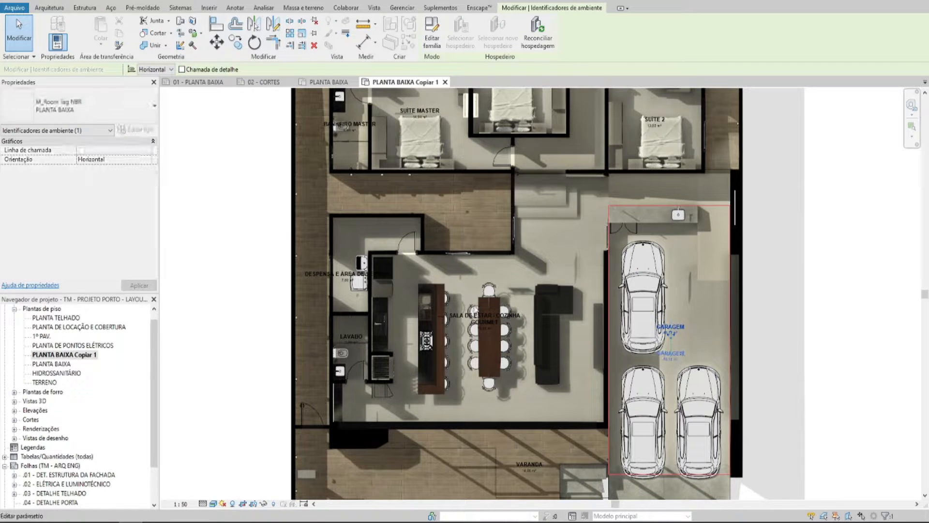
scroll(457, 319, "up", 2)
key("Escape")
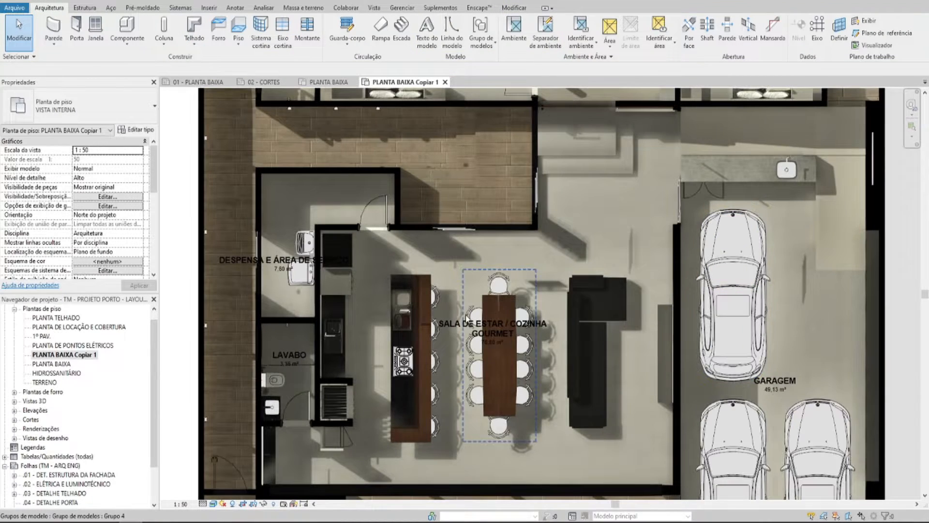
Step: Move the SALA DE ESTAR / COZINHA GOURMET tag above the dining table and the DESPENSA E ÁREA DE SERVIÇO tag to its room's upper end
left_click_drag(455, 323, 463, 251)
key("Escape")
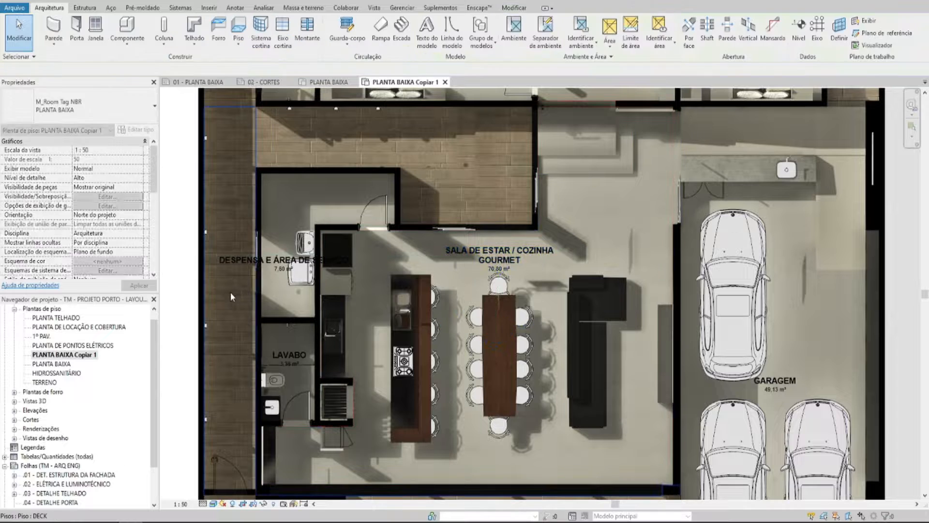
left_click_drag(232, 263, 276, 197)
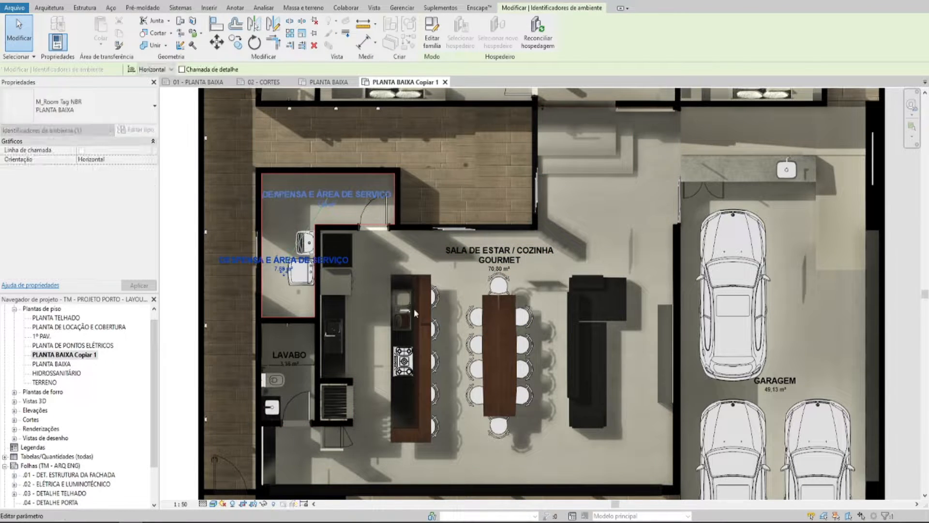
key("Escape")
Step: Nudge the BANHEIRO MASTER room tag slightly upward in the master bathroom
middle_click_drag(455, 110, 462, 426)
scroll(399, 246, "up", 2)
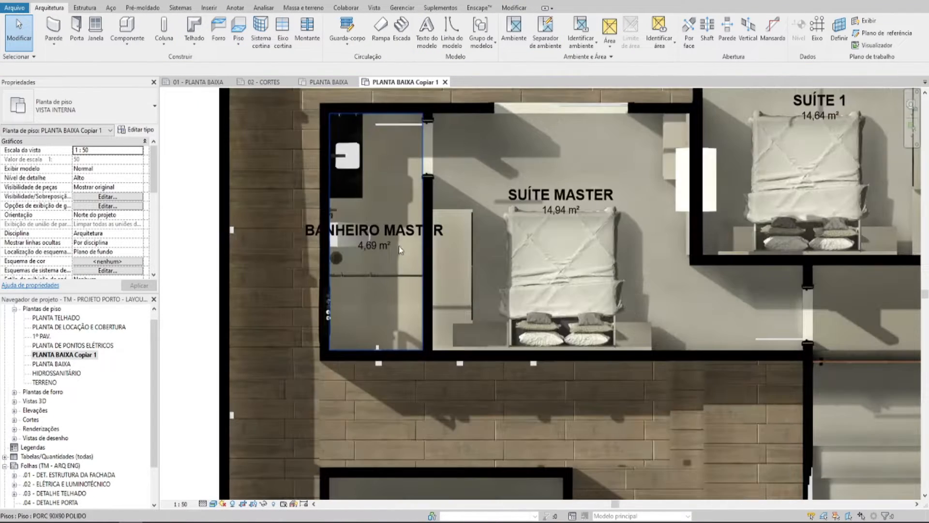
left_click_drag(397, 237, 393, 214)
key("Escape")
scroll(323, 228, "up", 6)
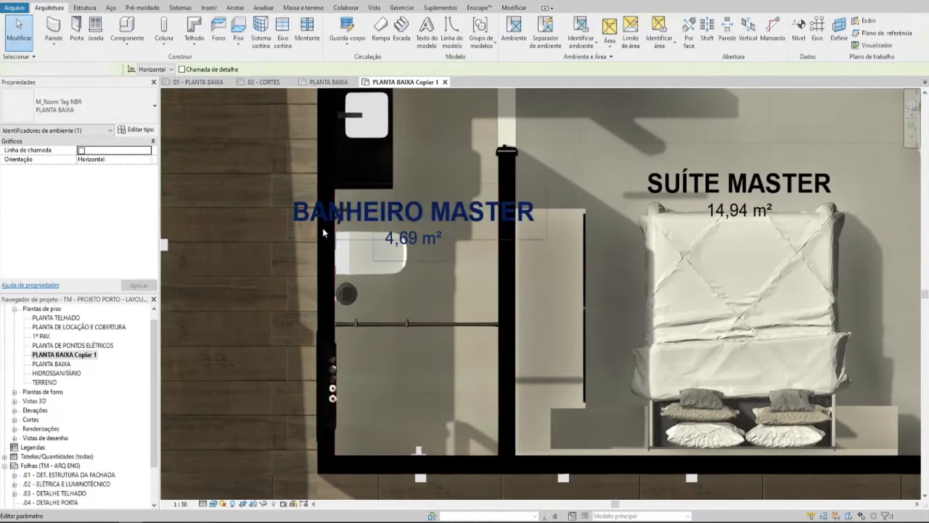
scroll(302, 218, "down", 4)
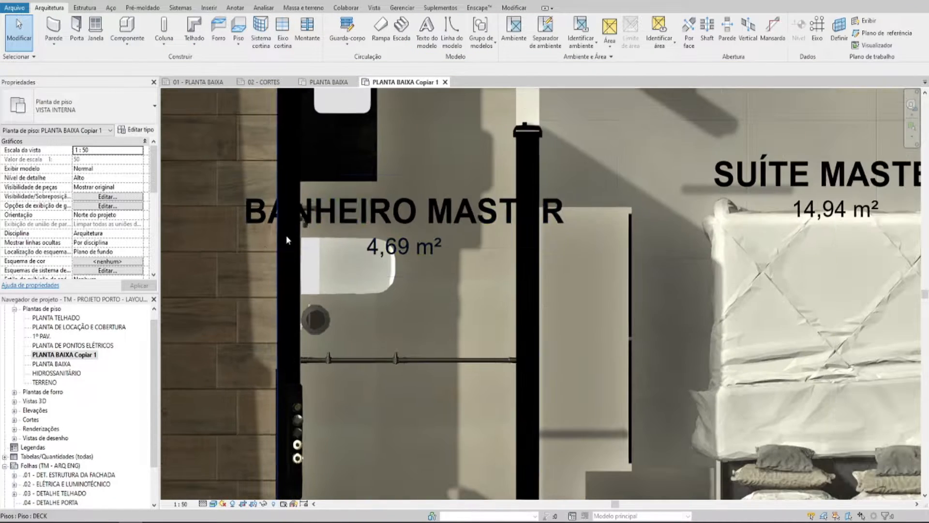
scroll(317, 219, "down", 2)
Step: Narrow the AMBIENTE label in the M_Room Tag NBR family and reload it into the project, replacing the existing version
left_click(453, 222)
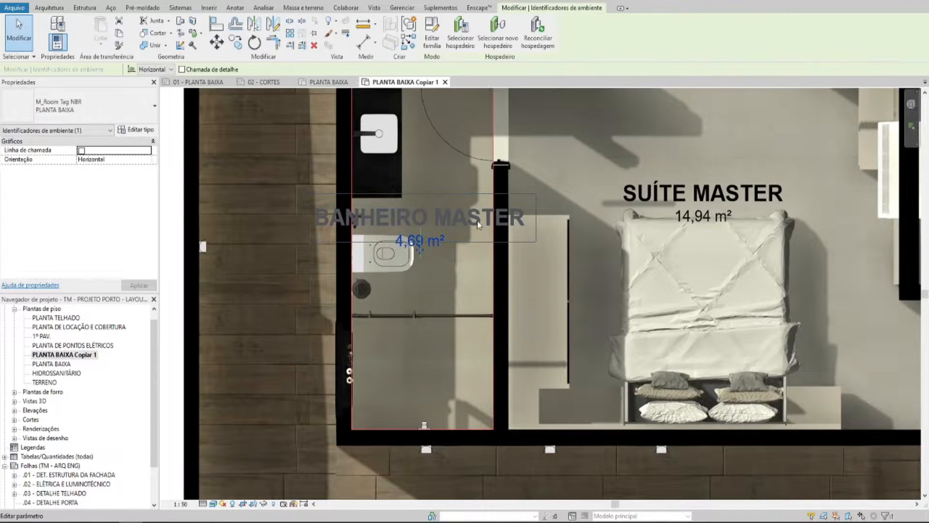
left_click(432, 41)
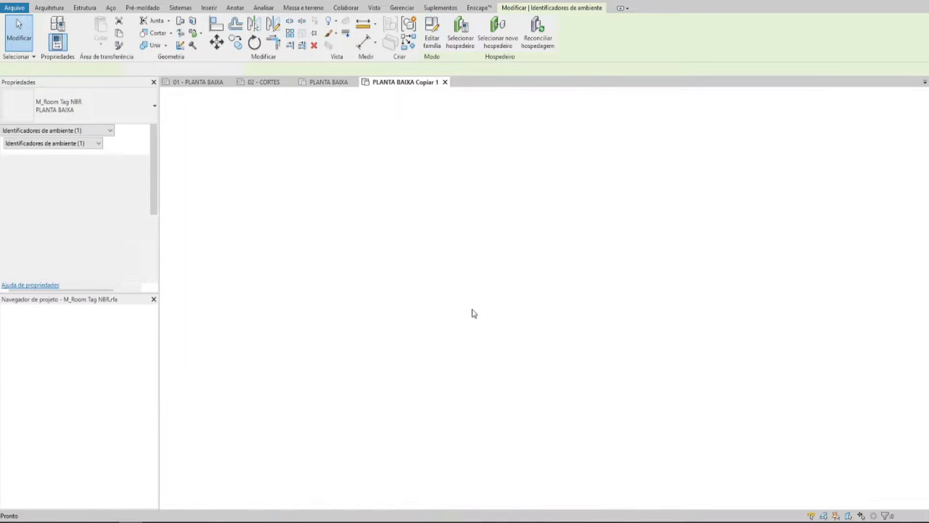
scroll(500, 282, "up", 2)
left_click(496, 285)
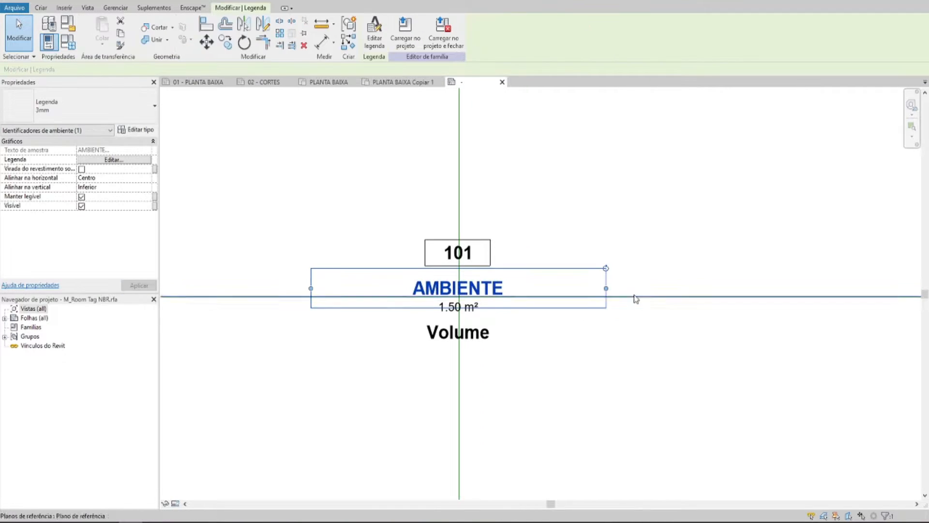
left_click_drag(557, 289, 543, 289)
left_click(376, 37)
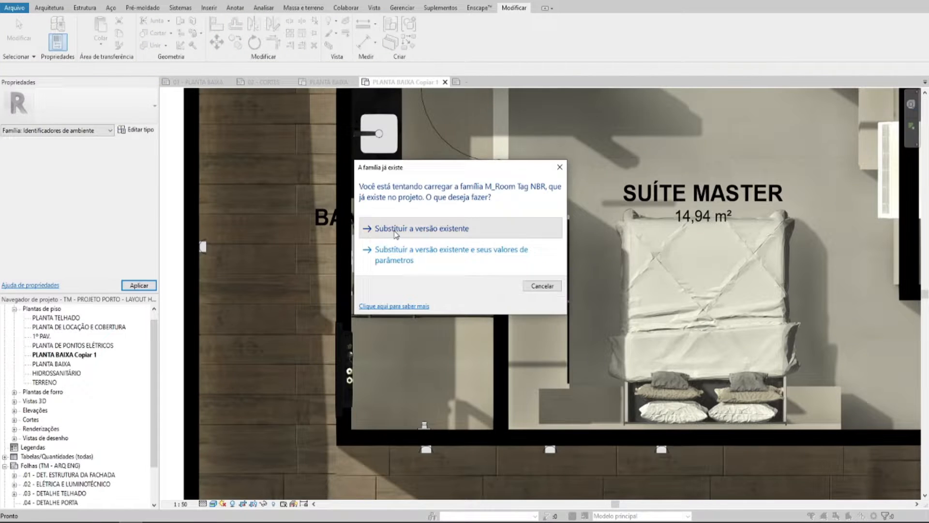
left_click(420, 217)
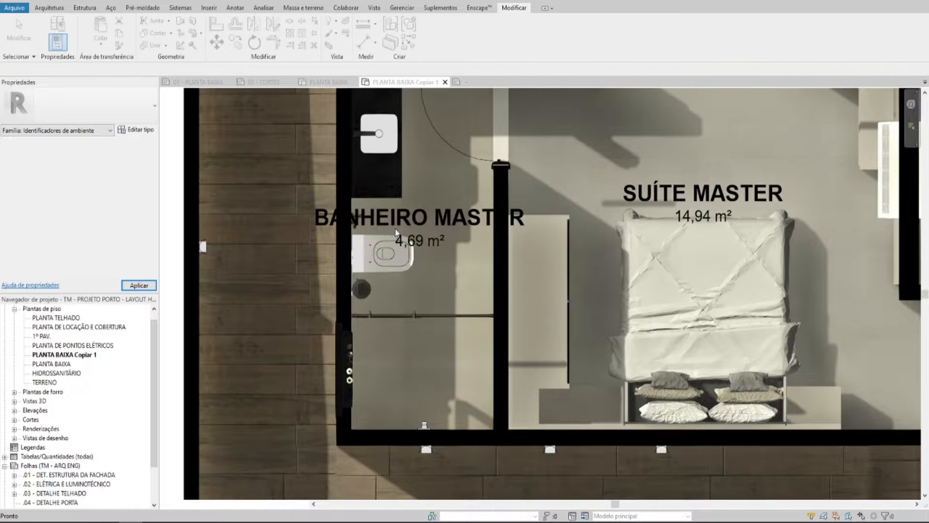
Step: Move the BANHEIRO MASTER tag down below the toilet and lower the DESPENSA E ÁREA DE SERVIÇO tag slightly within its room
left_click_drag(443, 234, 453, 344)
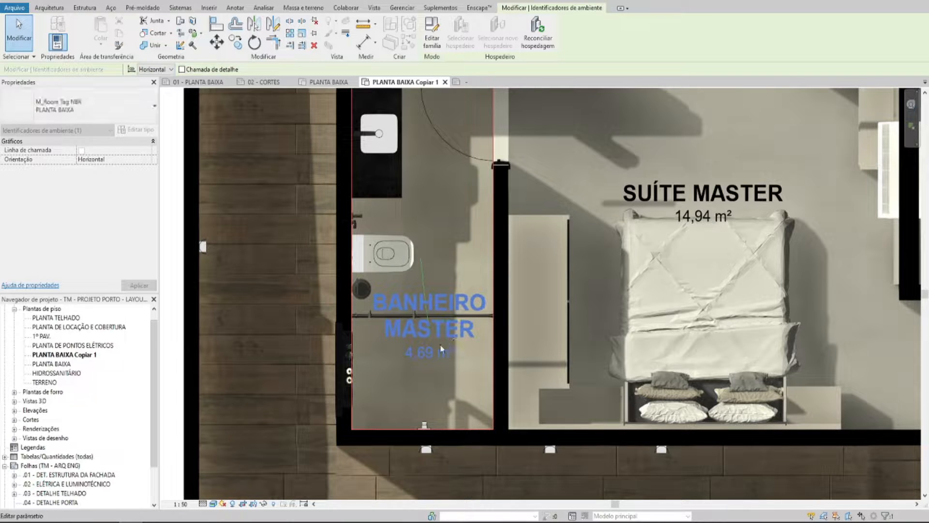
key("Escape")
scroll(451, 344, "down", 3)
middle_click_drag(701, 328, 561, 213)
middle_click_drag(532, 385, 525, 221)
scroll(524, 222, "up", 4)
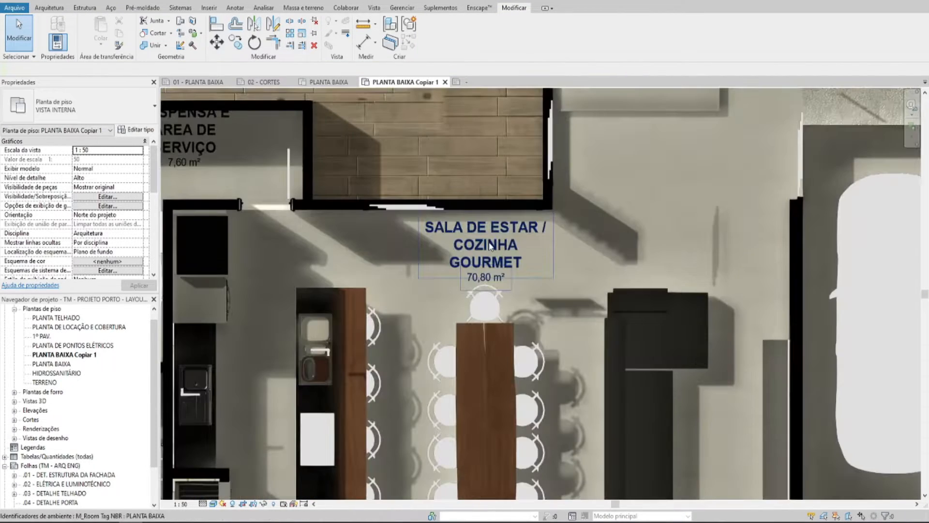
middle_click_drag(334, 197, 458, 246)
scroll(458, 246, "down", 1)
scroll(391, 227, "up", 2)
left_click_drag(289, 176, 288, 205)
key("Escape")
scroll(444, 252, "down", 3)
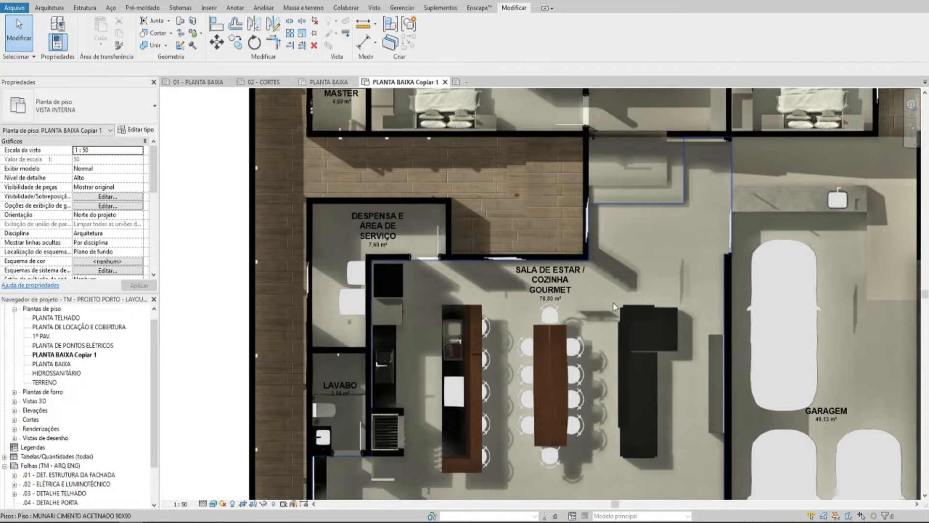
Step: Set the AMBIENTE label's background to Opaco in the room tag family and reload it, replacing the existing version
scroll(564, 296, "up", 1)
left_click(553, 285)
left_click(432, 38)
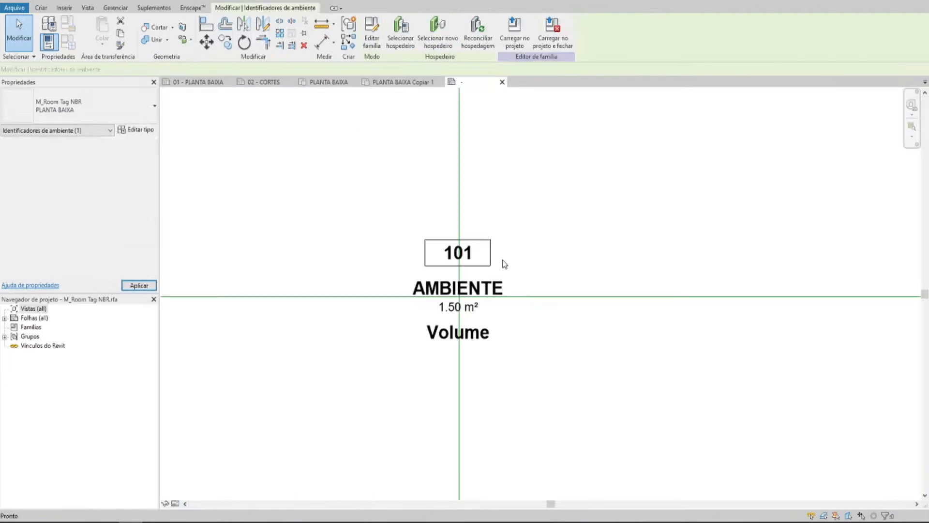
left_click(488, 288)
left_click(136, 129)
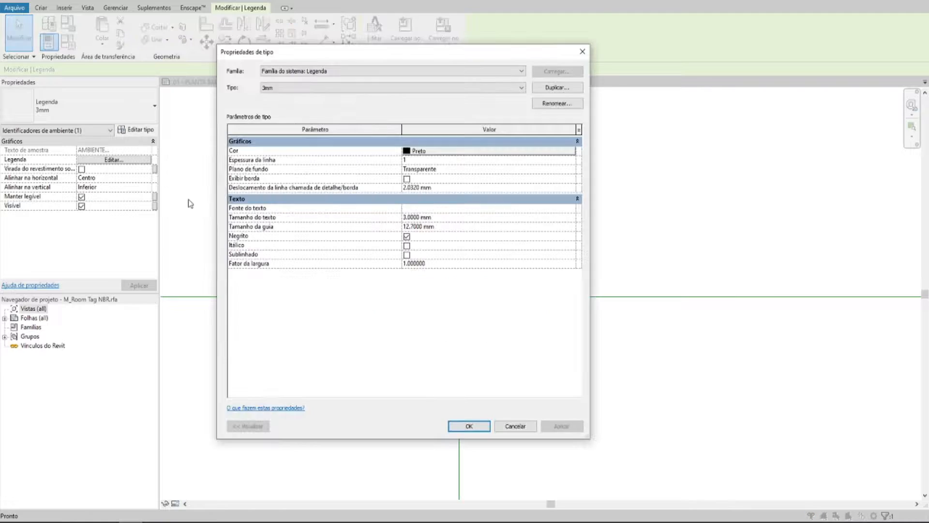
left_click(572, 169)
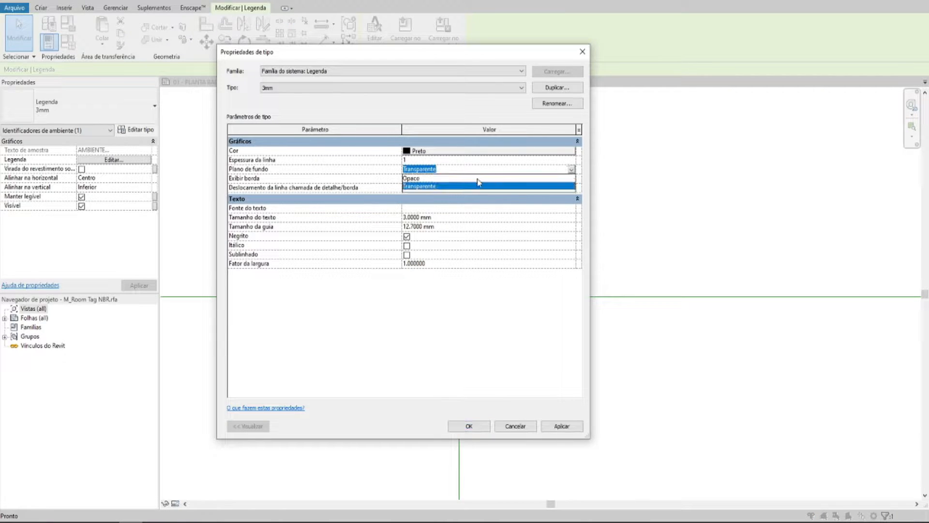
left_click(479, 187)
left_click(469, 426)
left_click(414, 372)
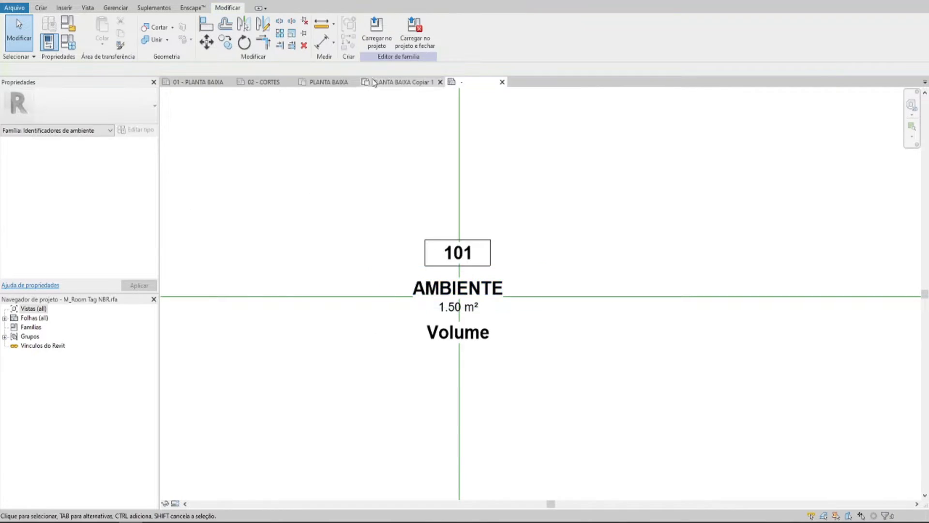
left_click(380, 32)
left_click(429, 232)
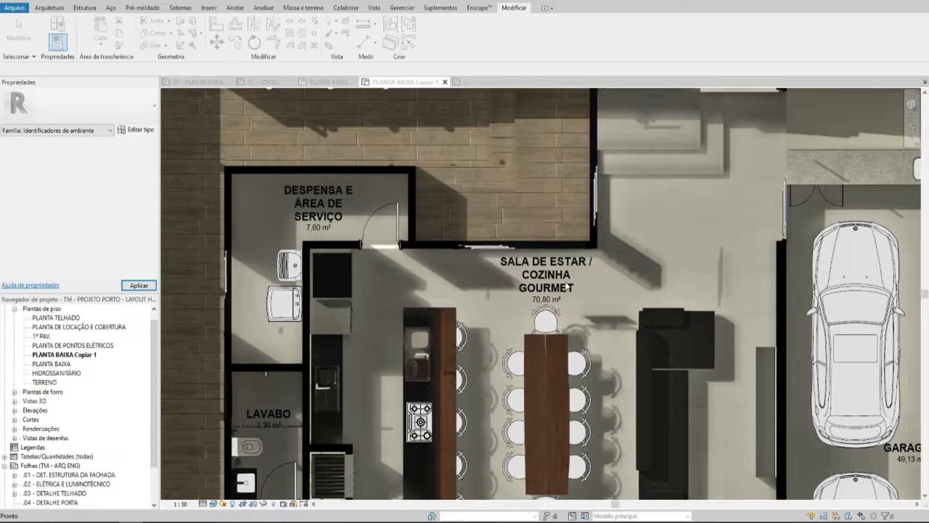
key("Escape")
scroll(310, 203, "up", 2)
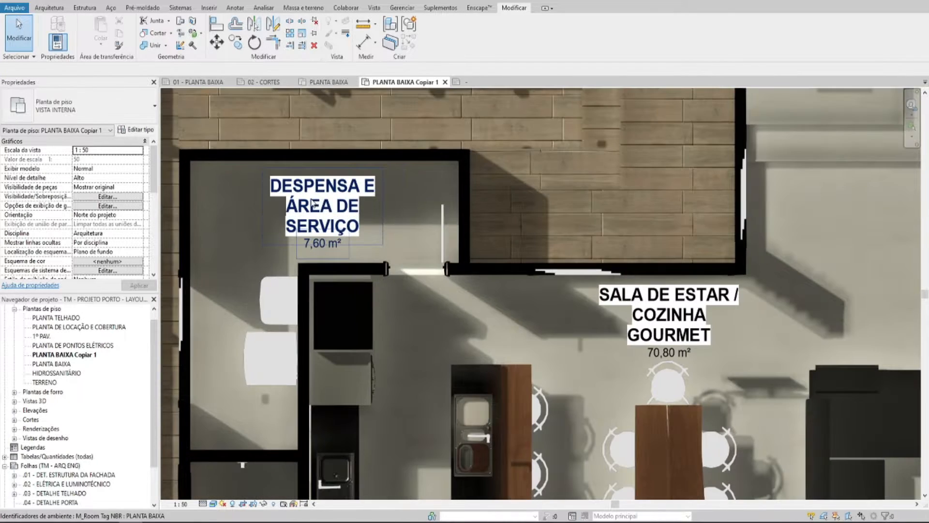
Step: Reopen the room tag family and set the AMBIENTE label's background to Transparente
left_click(312, 203)
left_click(432, 40)
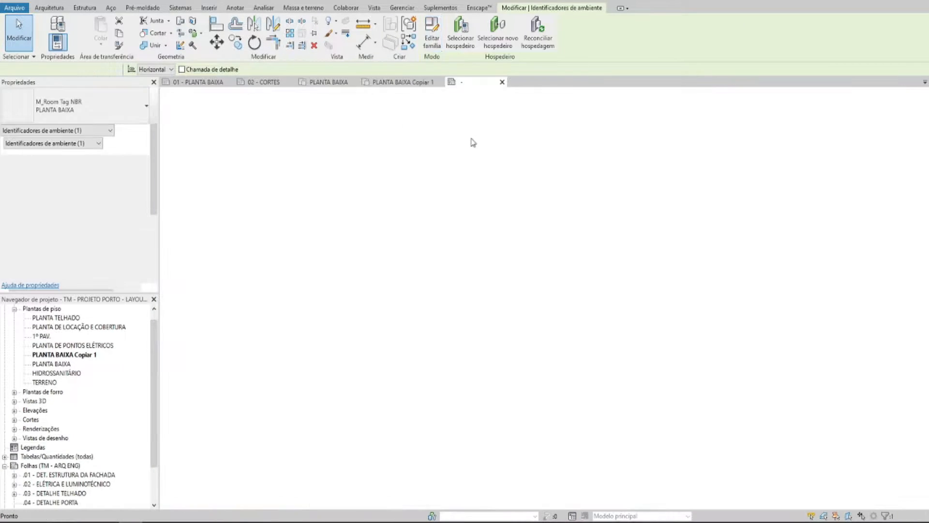
left_click(482, 289)
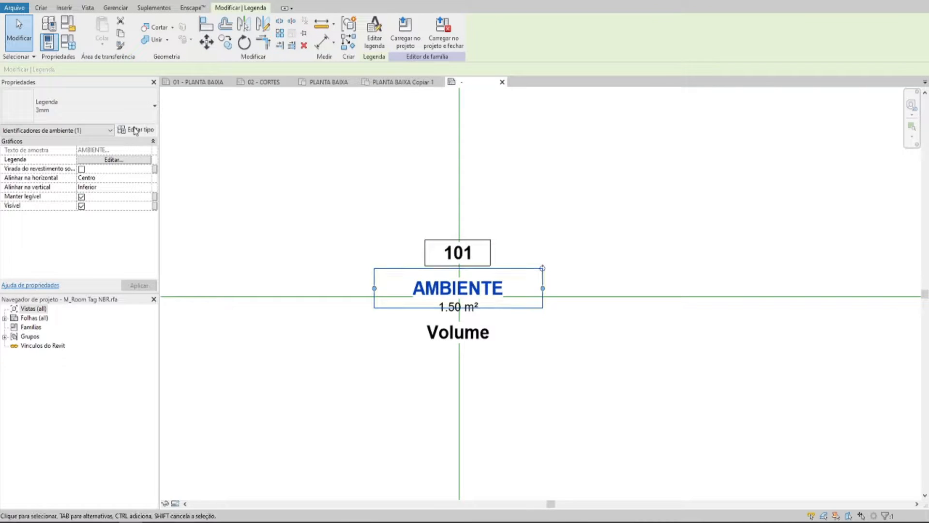
left_click(136, 129)
left_click(571, 170)
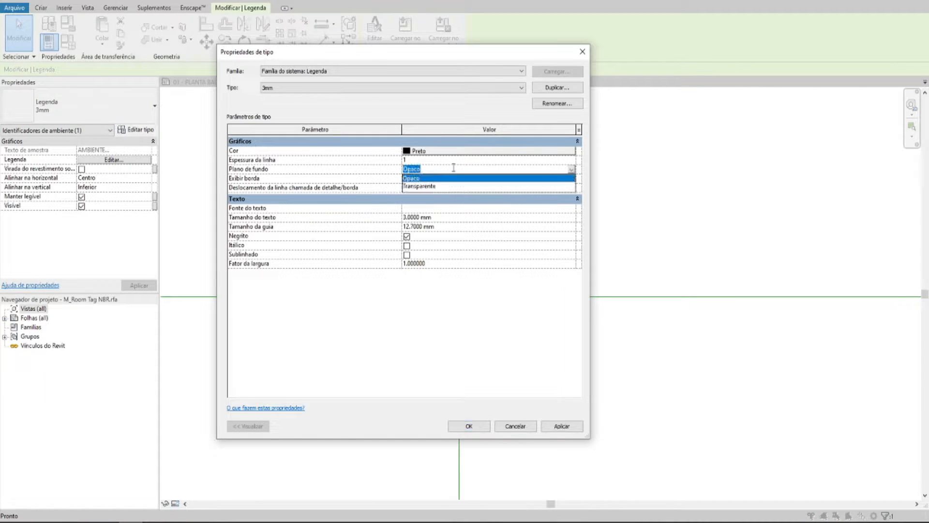
left_click(416, 187)
left_click(467, 425)
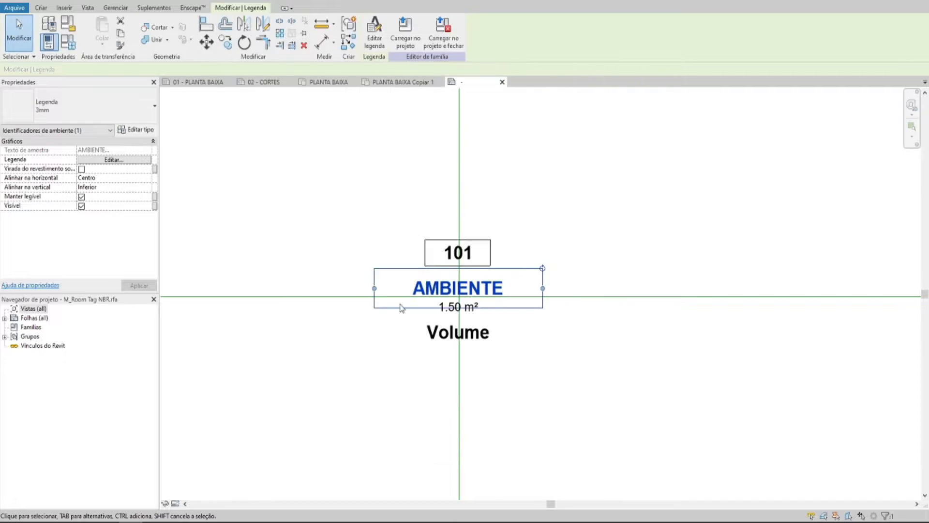
Step: Set the AMBIENTE label's text size to 2.8 mm and reload the tag family into the project, replacing the existing version
left_click(140, 129)
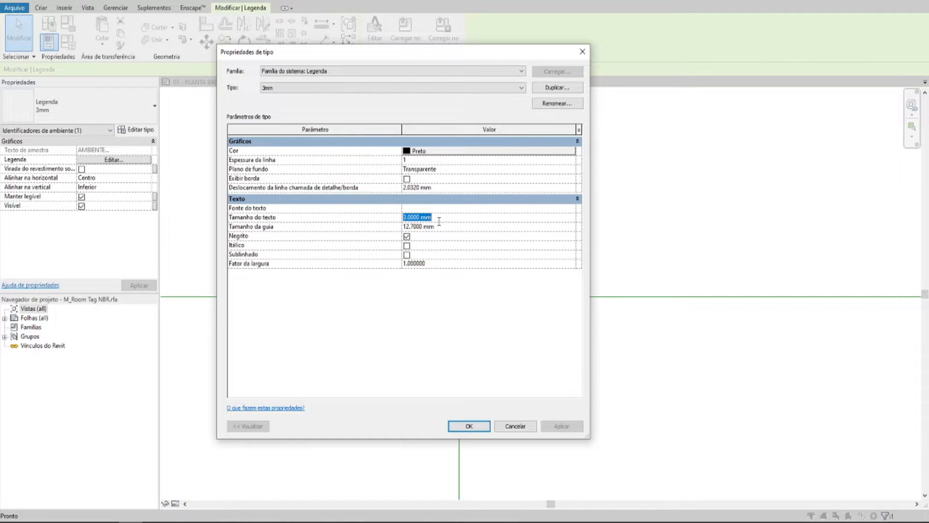
type("2")
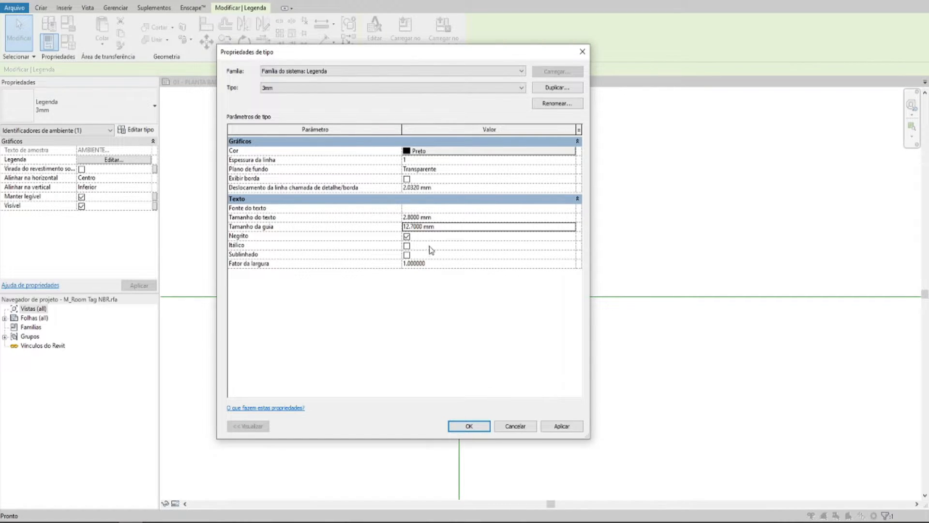
left_click(451, 208)
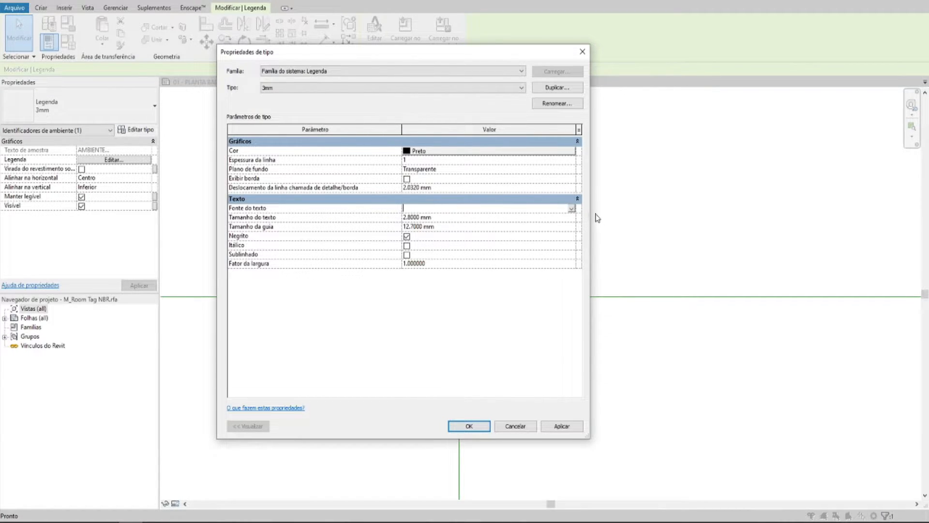
left_click(572, 209)
scroll(440, 242, "down", 6)
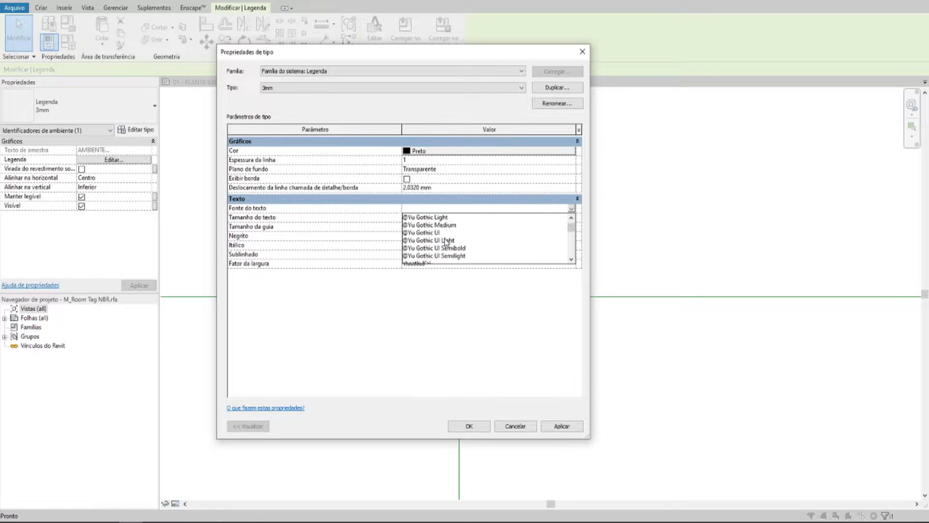
left_click(446, 234)
left_click(469, 426)
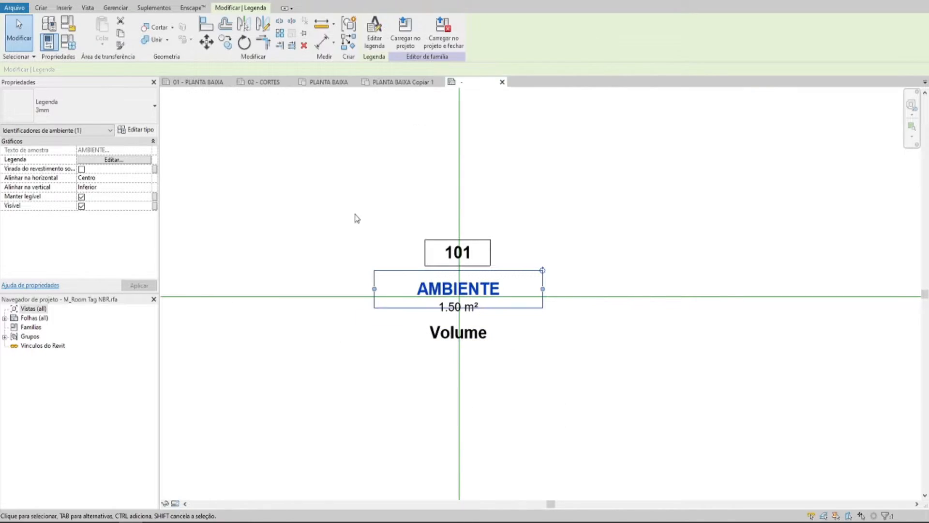
left_click(355, 216)
left_click(377, 30)
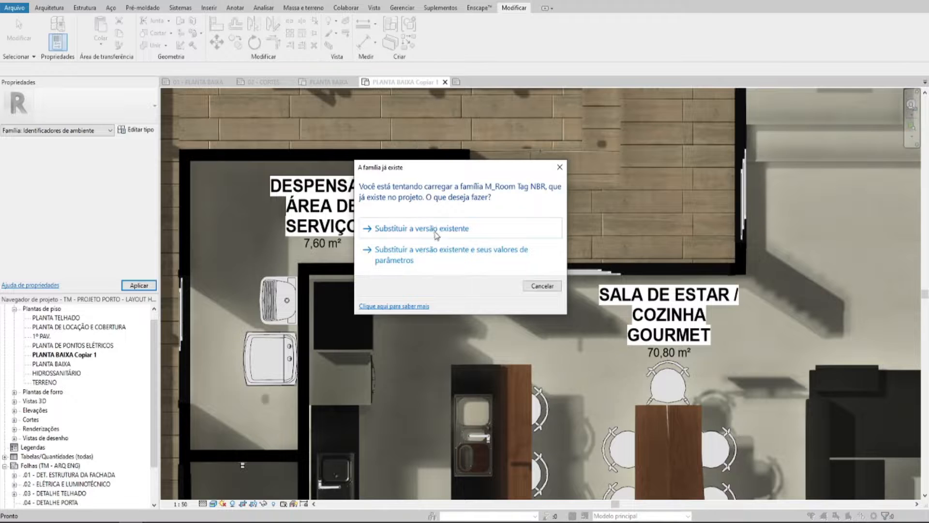
left_click(437, 236)
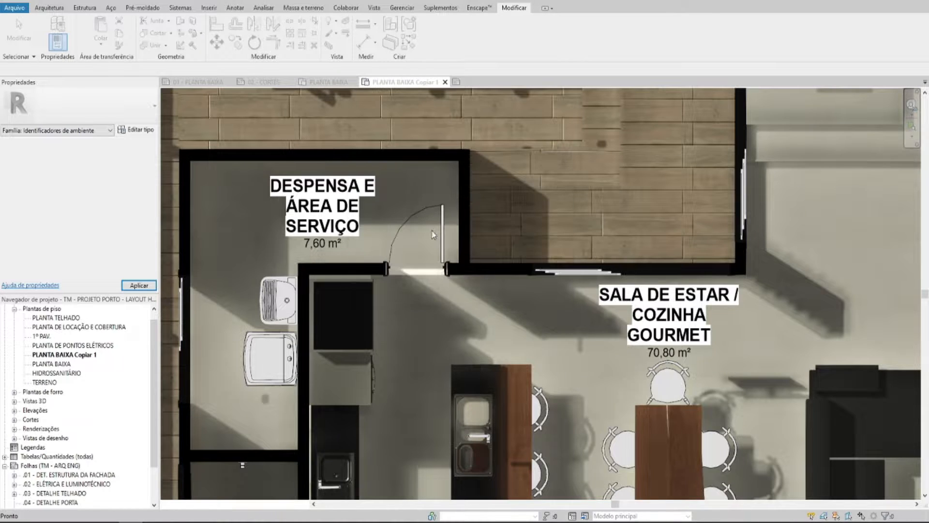
Step: Examine the size and legibility of the updated room tags across the suites and bathrooms
left_click(342, 228)
scroll(499, 346, "down", 5)
key("Escape")
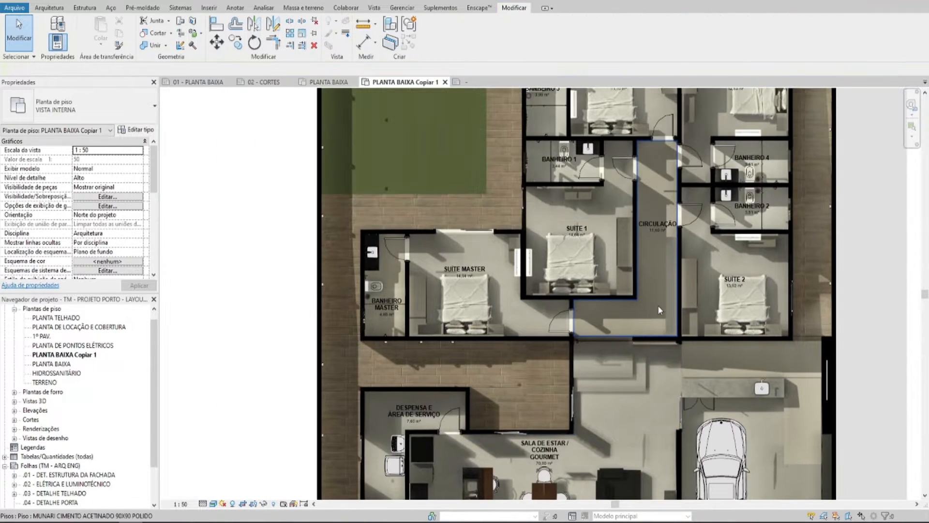
middle_click_drag(658, 305, 656, 360)
middle_click_drag(525, 246, 496, 252)
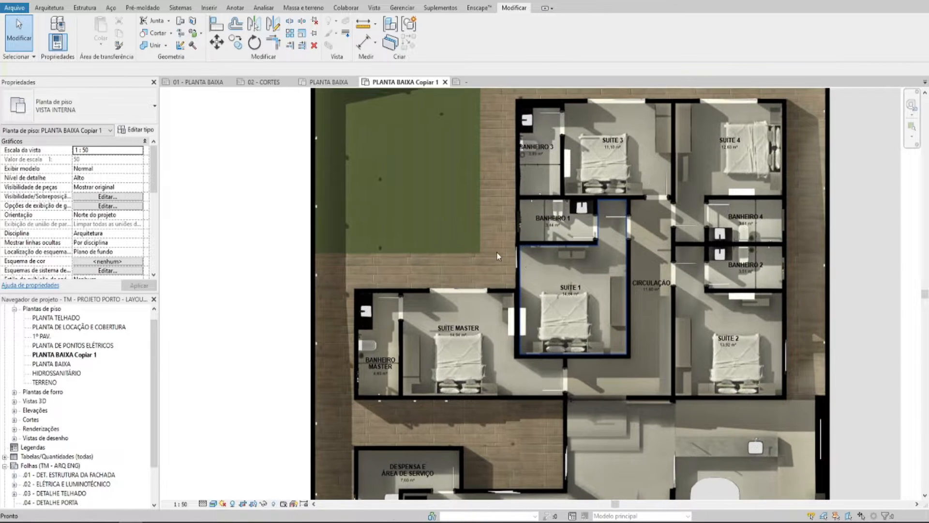
scroll(531, 216, "up", 5)
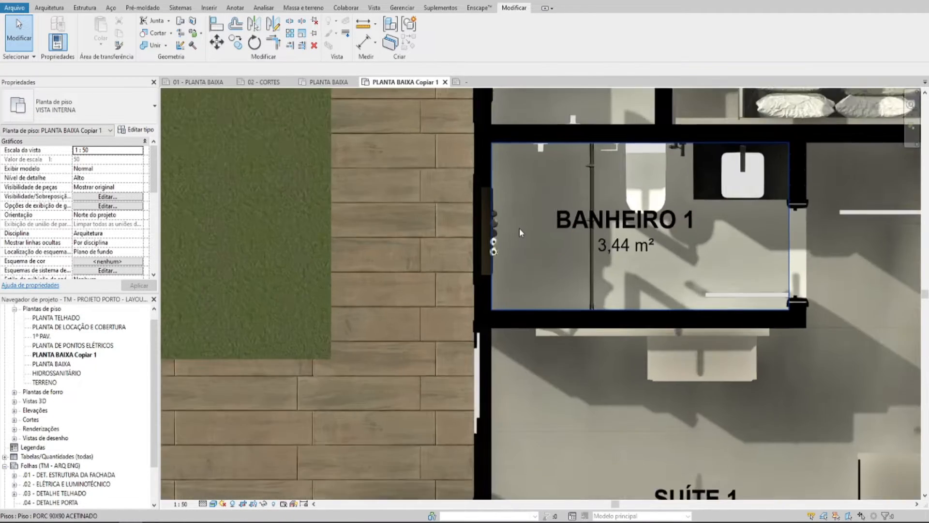
scroll(486, 208, "down", 3)
Step: Set the floor plan's view range with a 2.80 top offset, a 2.20 cut plane offset and an unlimited bottom
scroll(113, 168, "down", 3)
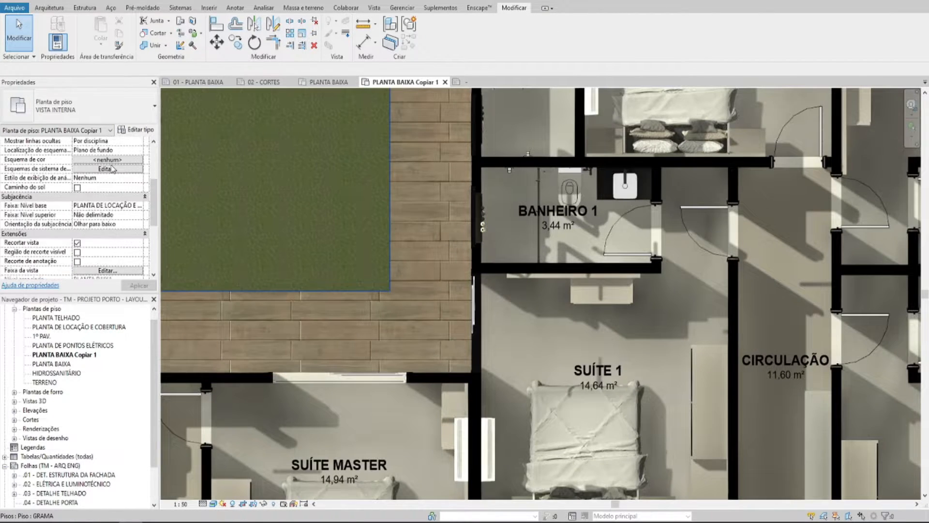
scroll(104, 175, "down", 3)
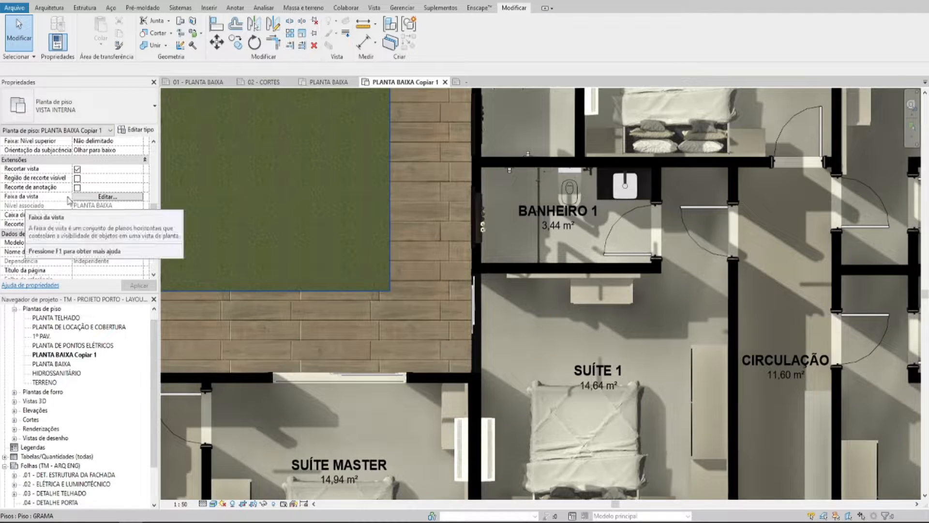
left_click(93, 197)
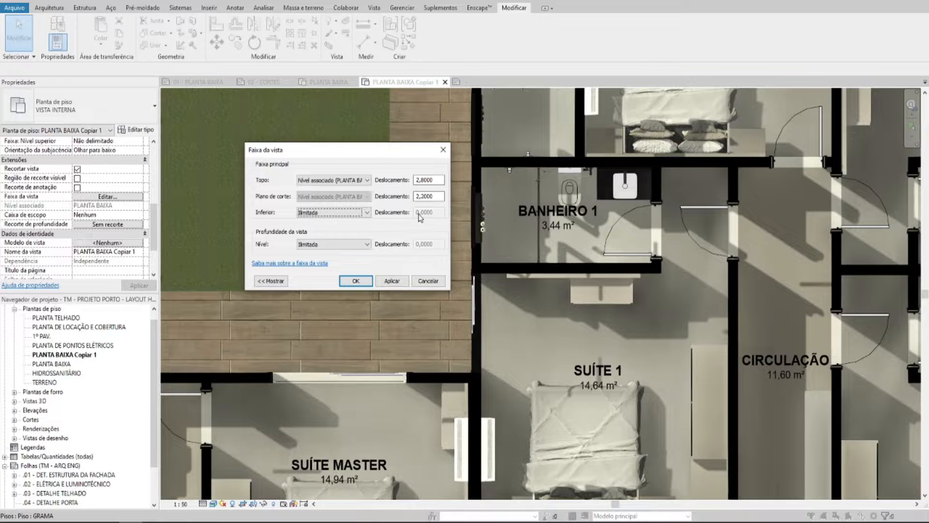
left_click(357, 282)
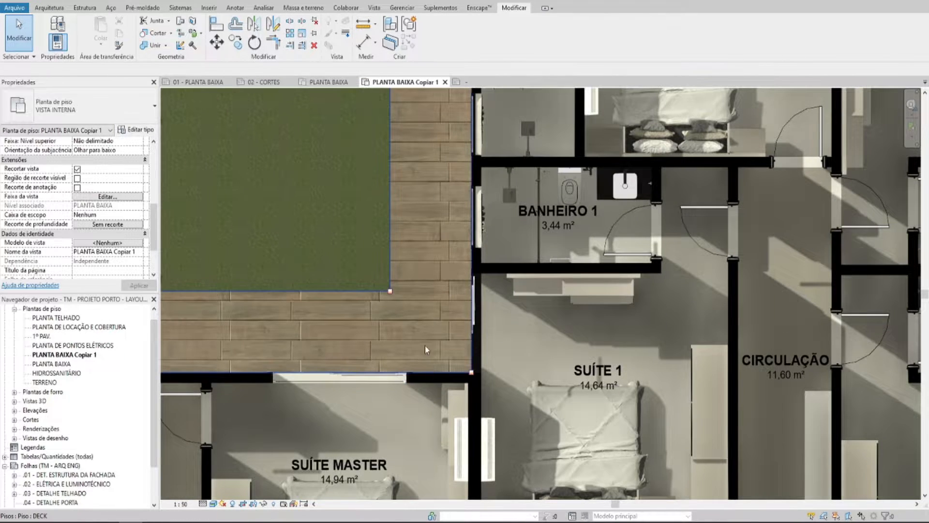
Step: Delete the LED strip lying over the black wall beside the garage worktop
scroll(425, 346, "down", 3)
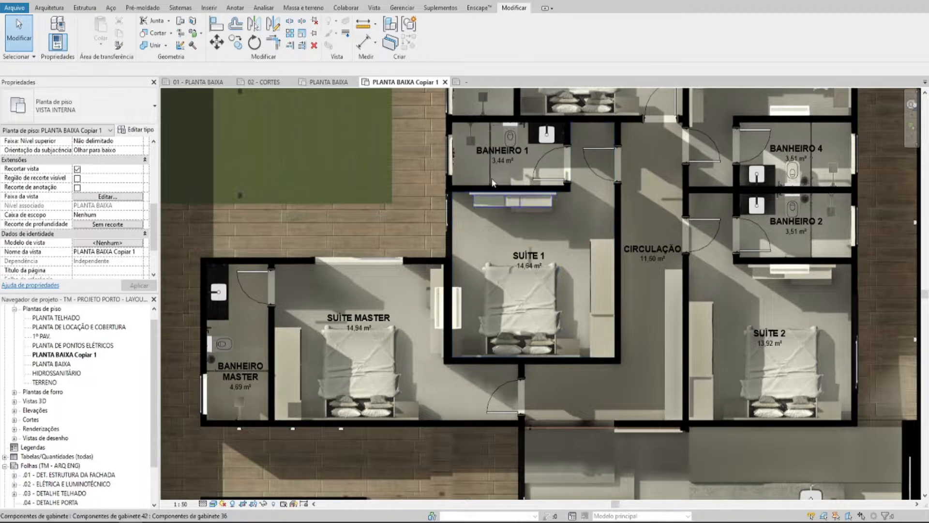
middle_click_drag(497, 166, 497, 186)
scroll(463, 166, "up", 5)
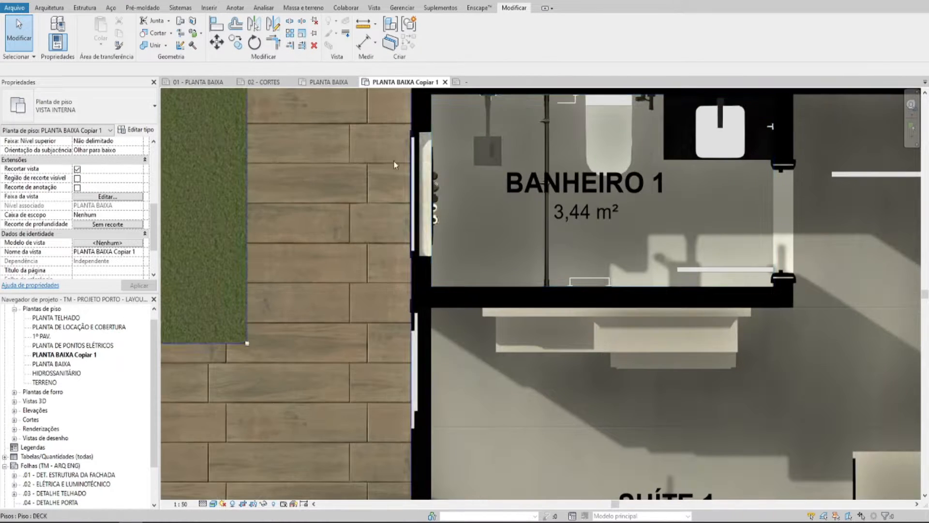
scroll(443, 195, "down", 4)
middle_click_drag(557, 257, 548, 297)
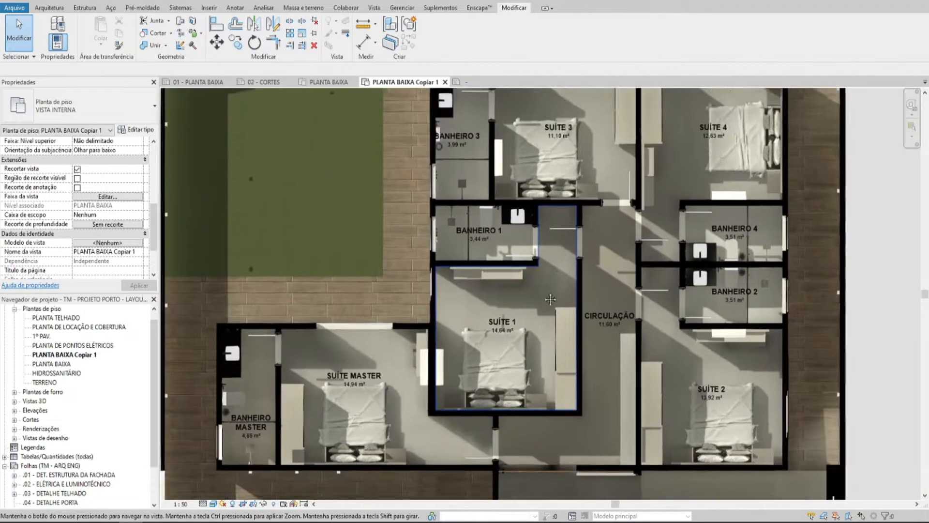
scroll(547, 310, "down", 1)
middle_click_drag(548, 377, 556, 121)
scroll(771, 205, "up", 4)
left_click(768, 193)
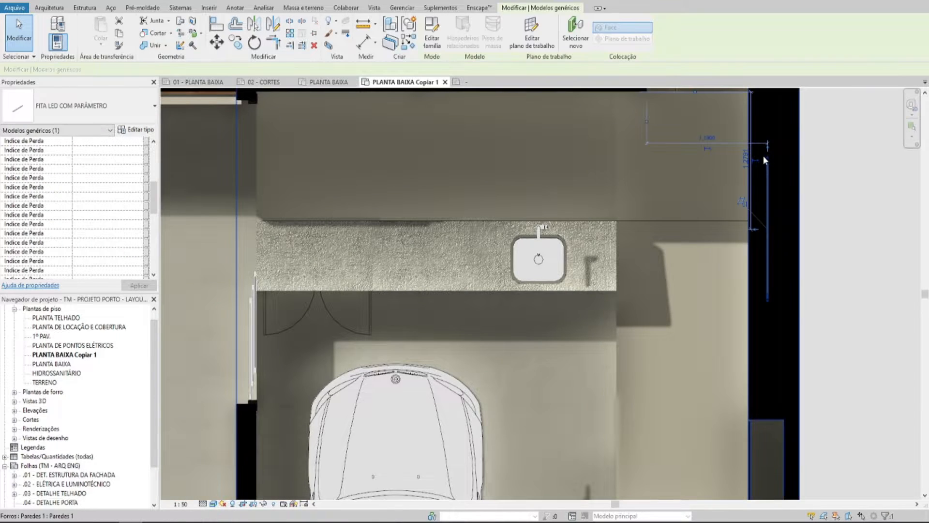
key("Delete")
scroll(726, 206, "down", 4)
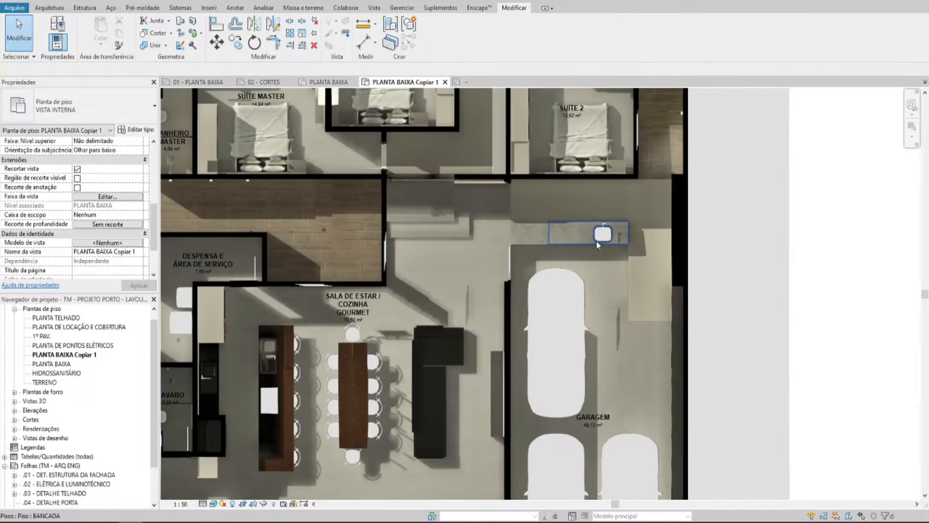
Step: Close all inactive views so that only PLANTA BAIXA Copiar 1 stays open
middle_click_drag(508, 305, 576, 237)
middle_click_drag(504, 203, 523, 285)
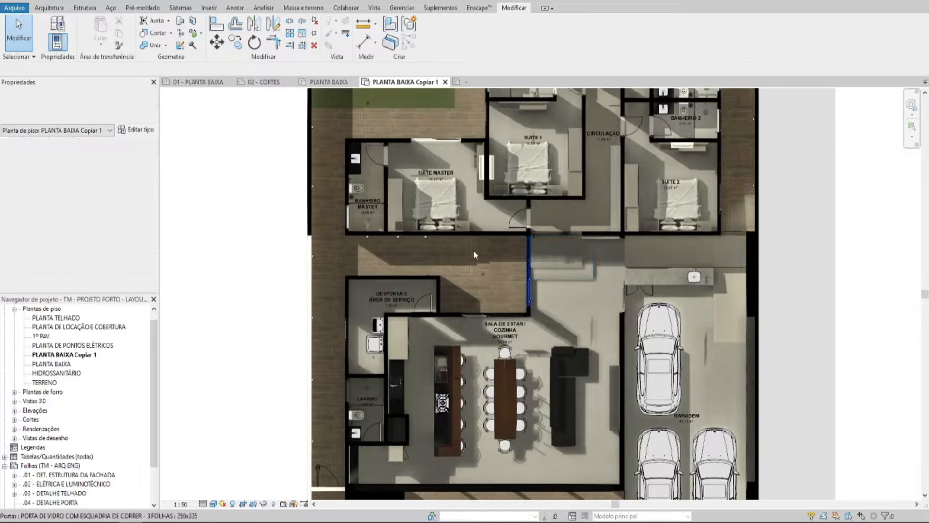
left_click(216, 1)
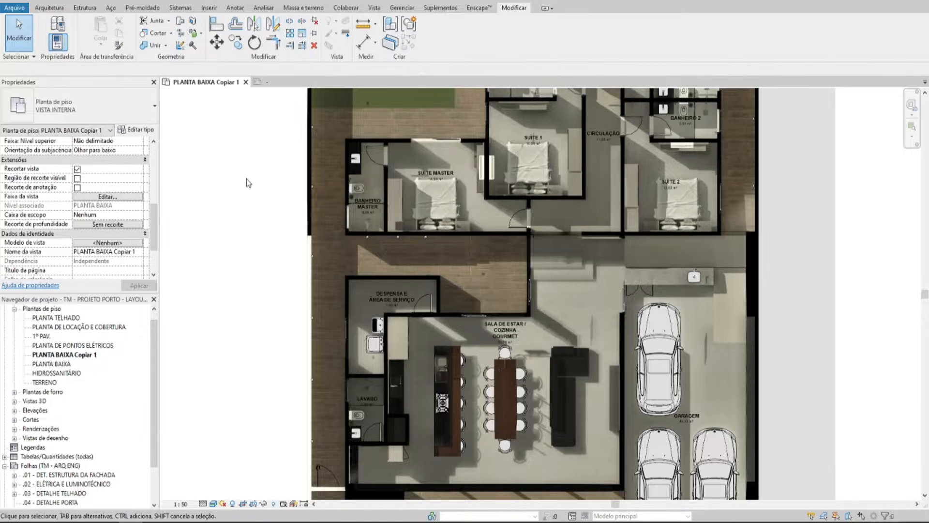
middle_click_drag(495, 292, 490, 312)
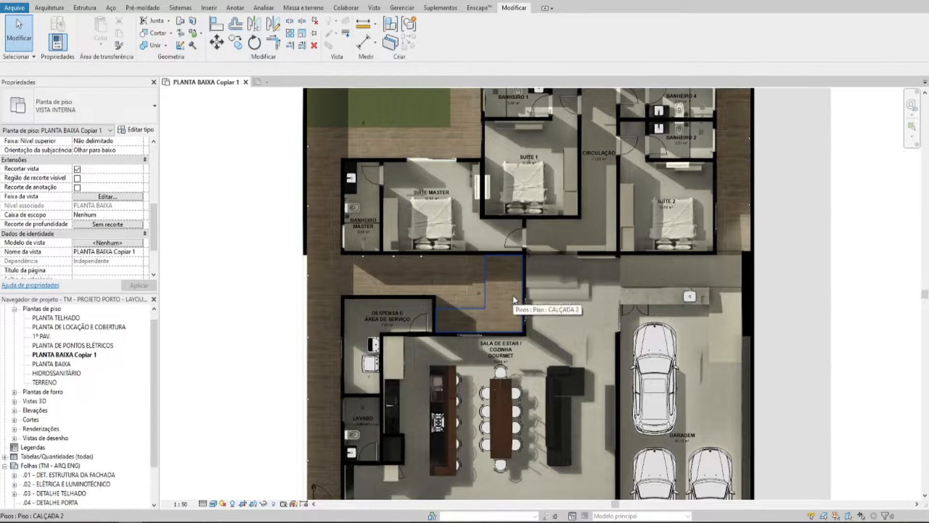
middle_click_drag(558, 249, 498, 254)
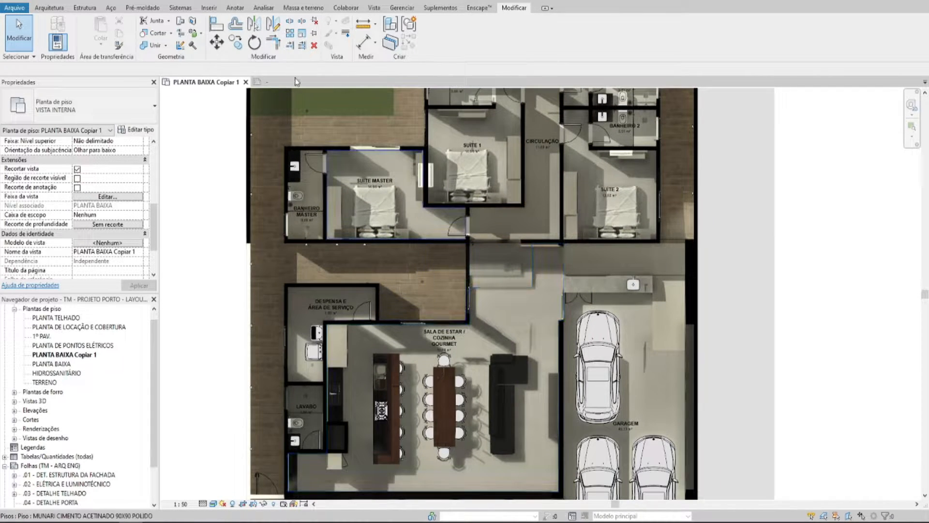
Step: Place a trial text note reading WSGWEG in the open area above the black sofa, and delete it
left_click(236, 8)
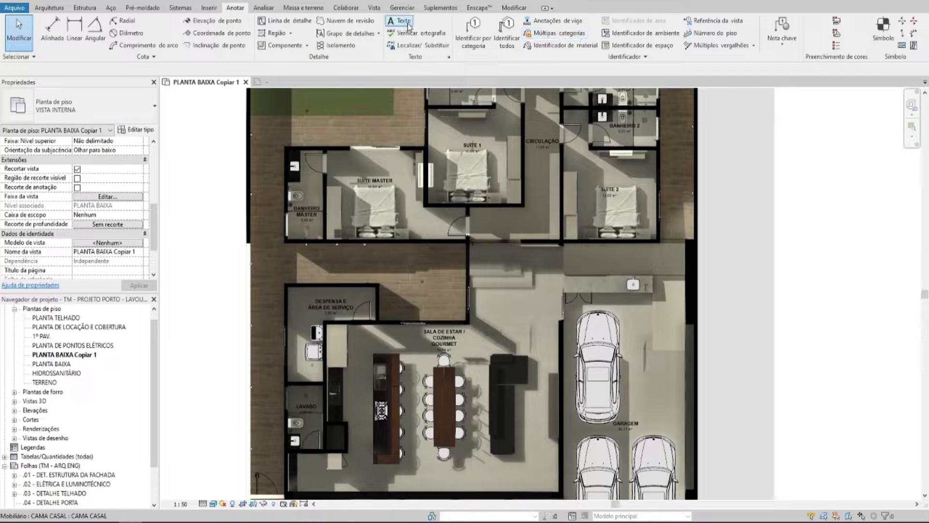
left_click(401, 21)
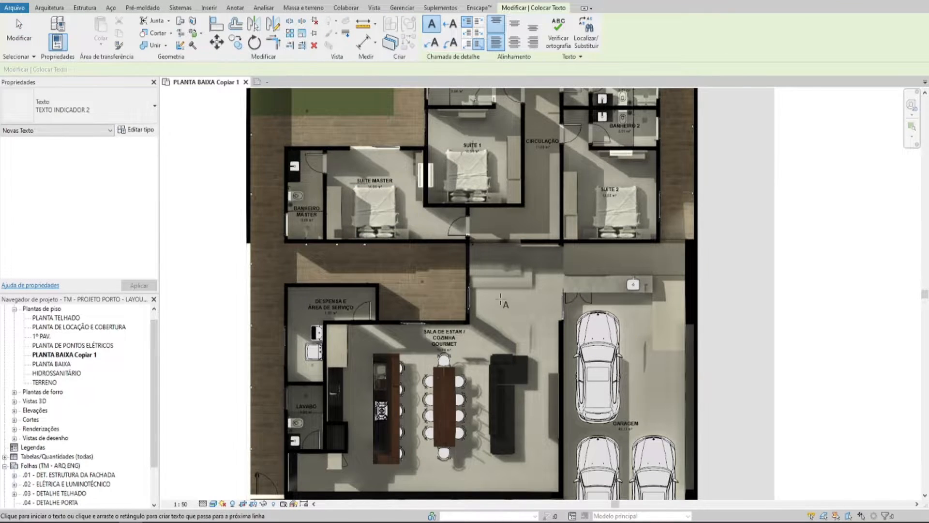
scroll(499, 293, "up", 1)
left_click(490, 299)
type("WSGWEG")
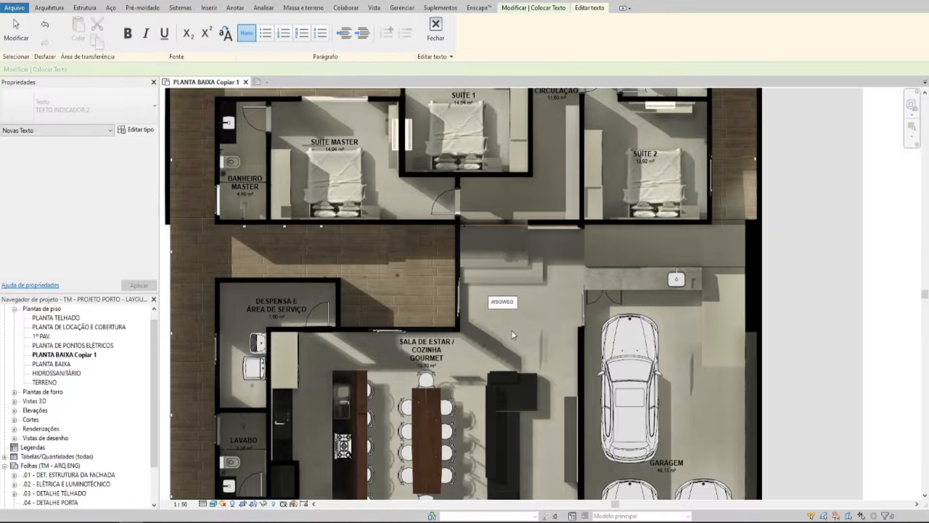
left_click(501, 315)
scroll(501, 309, "up", 2)
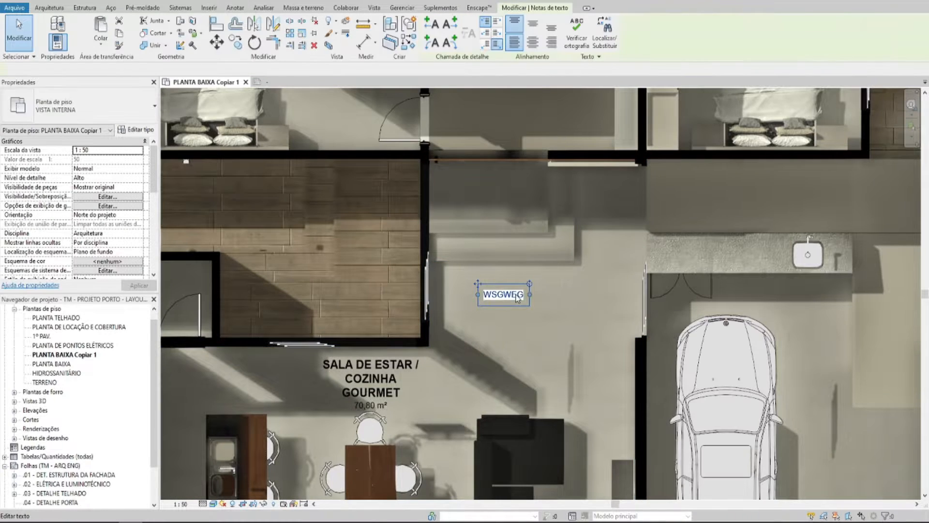
key("Delete")
Step: Set the cut plane offset in the floor plan's view range to 2.5
scroll(479, 261, "down", 2)
middle_click_drag(474, 276, 535, 230)
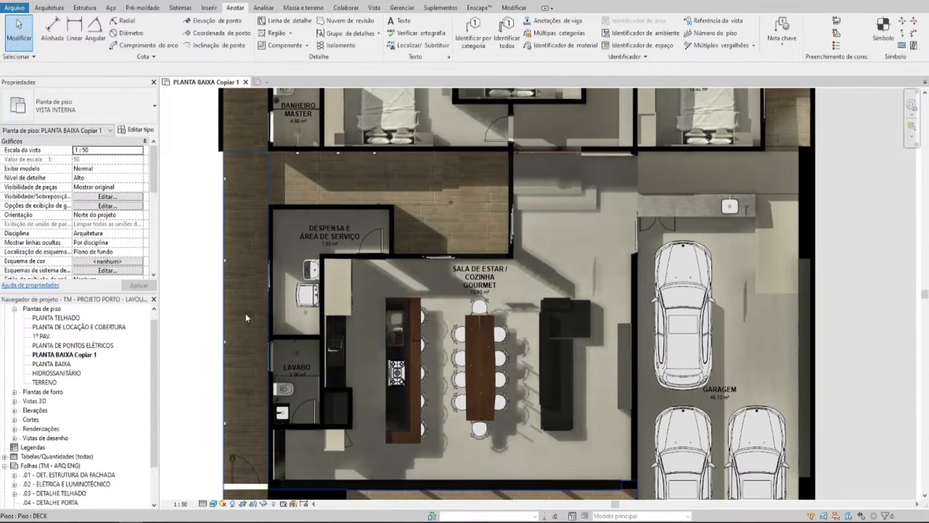
scroll(364, 297, "down", 1)
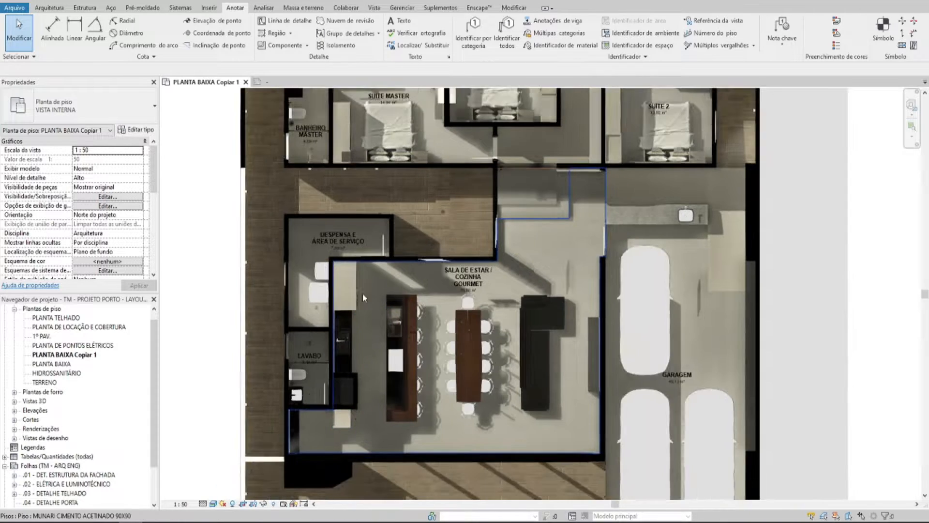
scroll(362, 292, "down", 2)
middle_click_drag(364, 310, 381, 292)
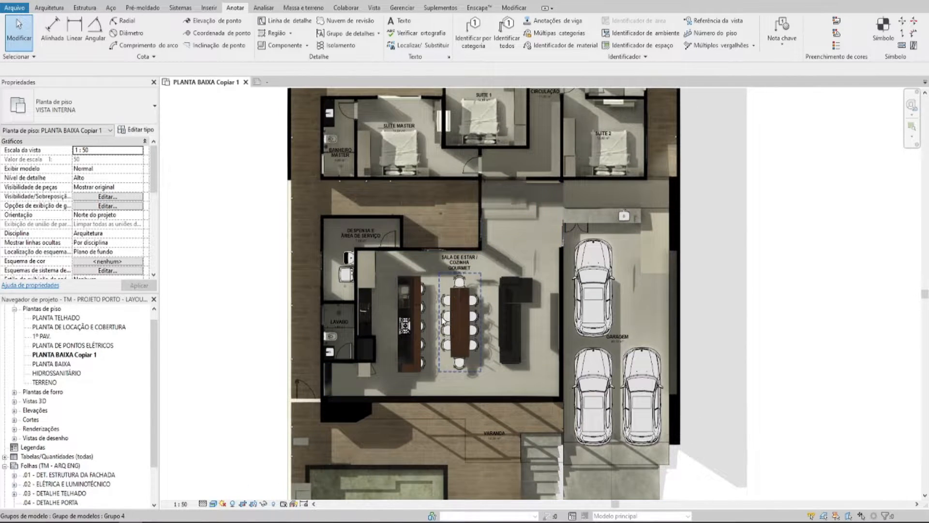
middle_click_drag(444, 308, 462, 316)
scroll(118, 187, "down", 5)
scroll(118, 187, "down", 2)
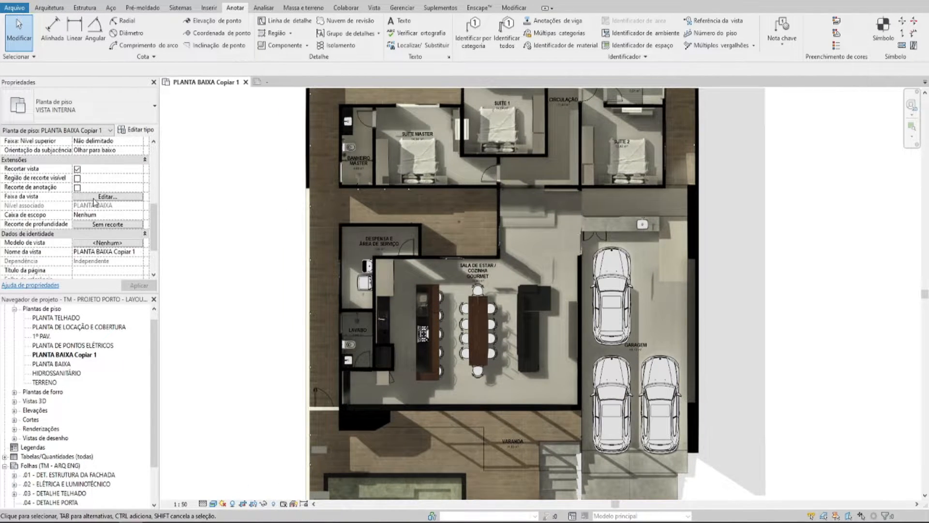
left_click(93, 197)
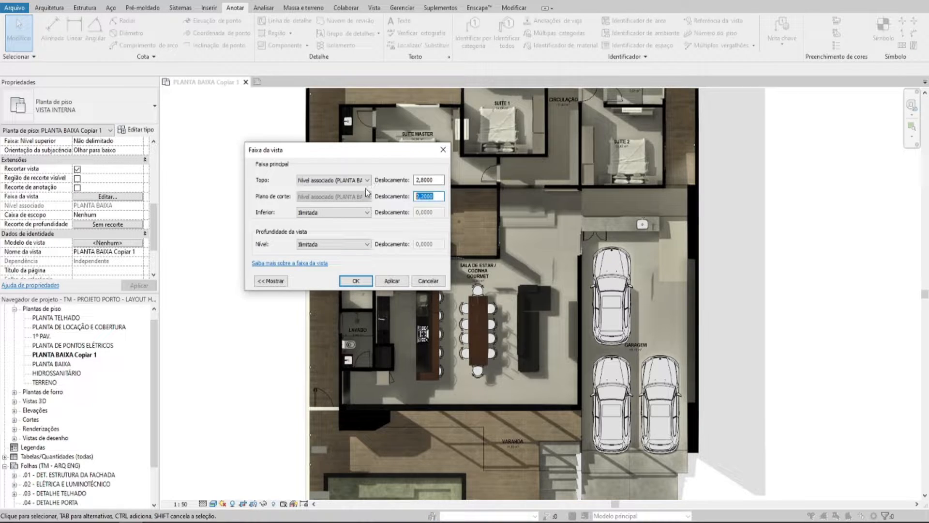
type("2,5")
key("Tab")
left_click(359, 282)
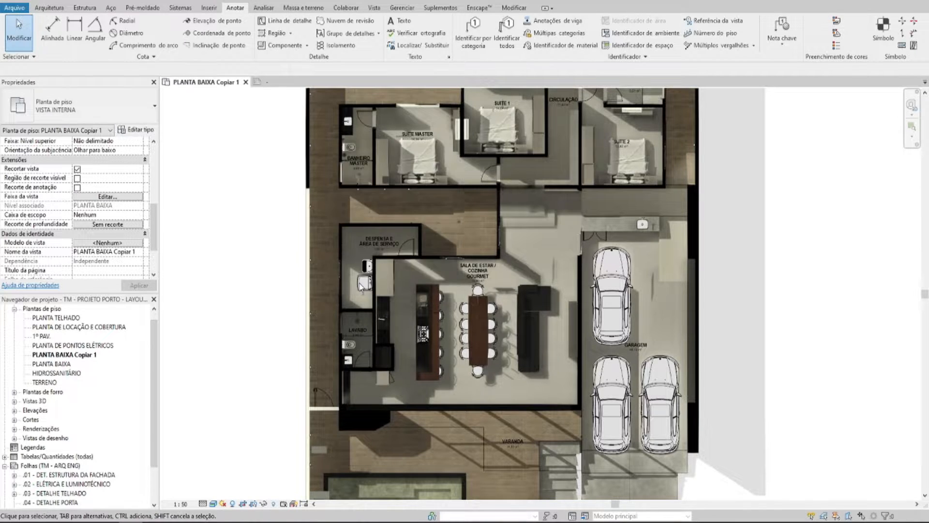
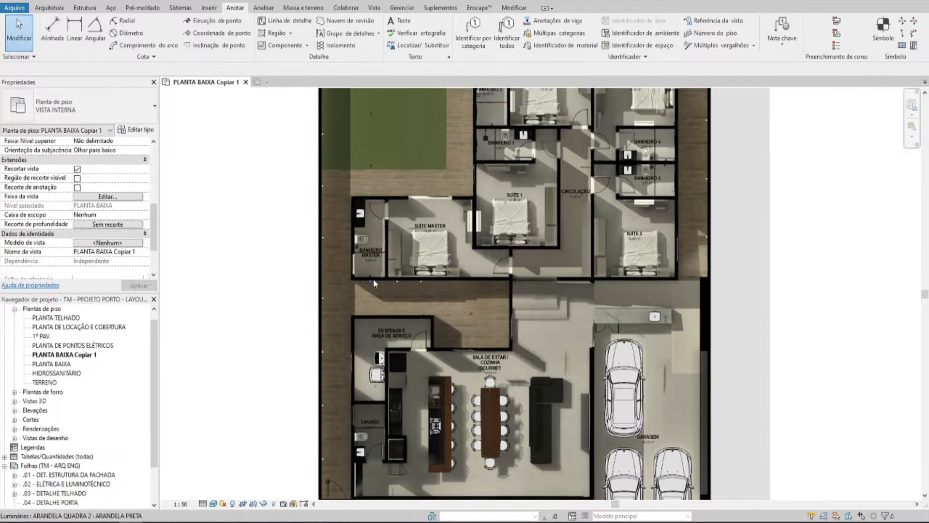
Step: Add an aligned vertical dimension in the Diagonal - Arquitetônico style between the upper and lower walls of SUÍTE MASTER
scroll(565, 359, "up", 5)
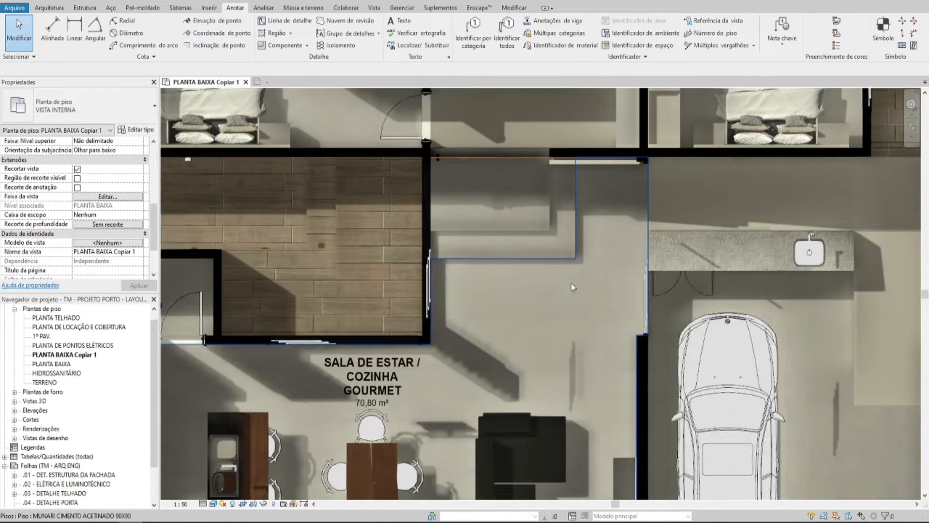
middle_click_drag(581, 203, 625, 432)
scroll(519, 313, "up", 1)
middle_click_drag(518, 313, 576, 340)
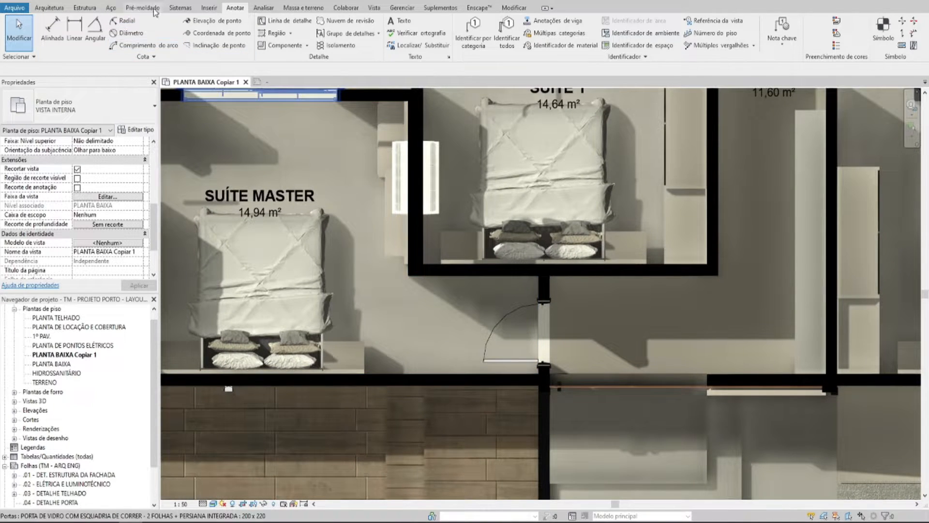
key("i")
key("Escape")
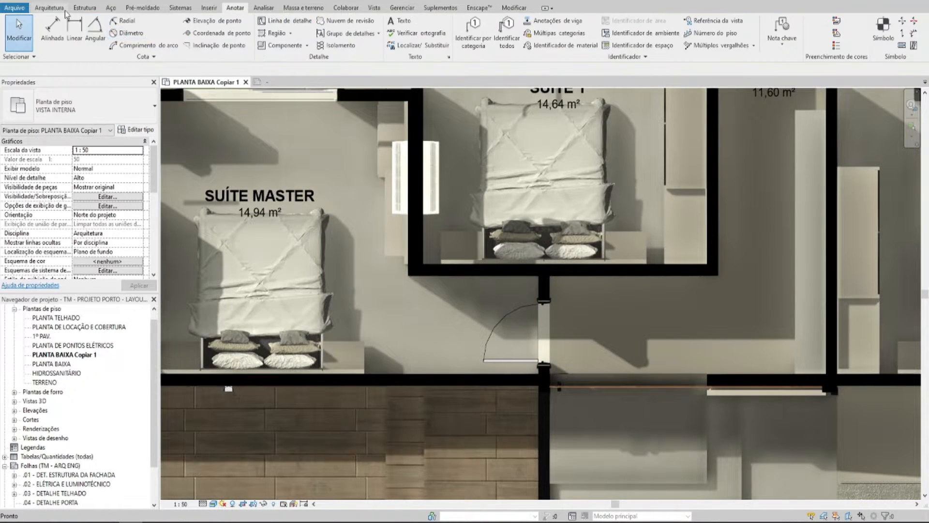
left_click(52, 7)
left_click(236, 7)
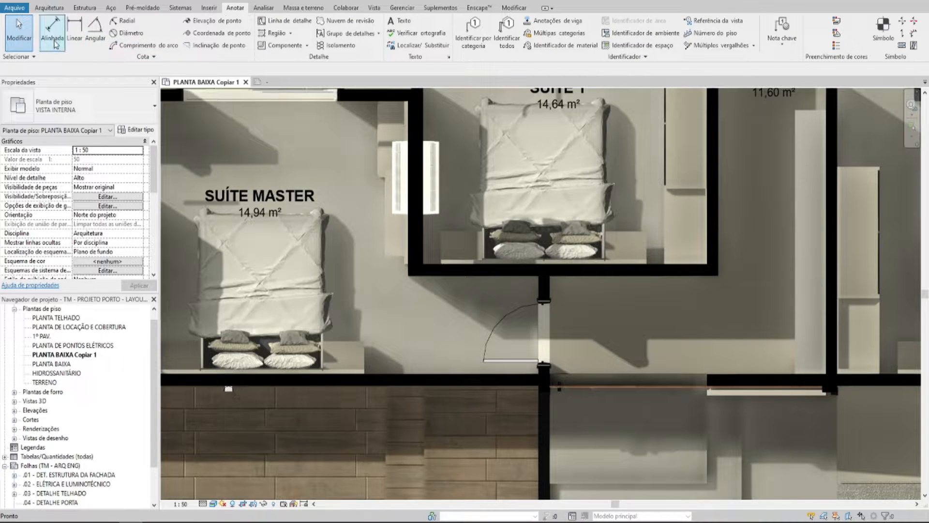
left_click(52, 29)
middle_click_drag(331, 131, 364, 147)
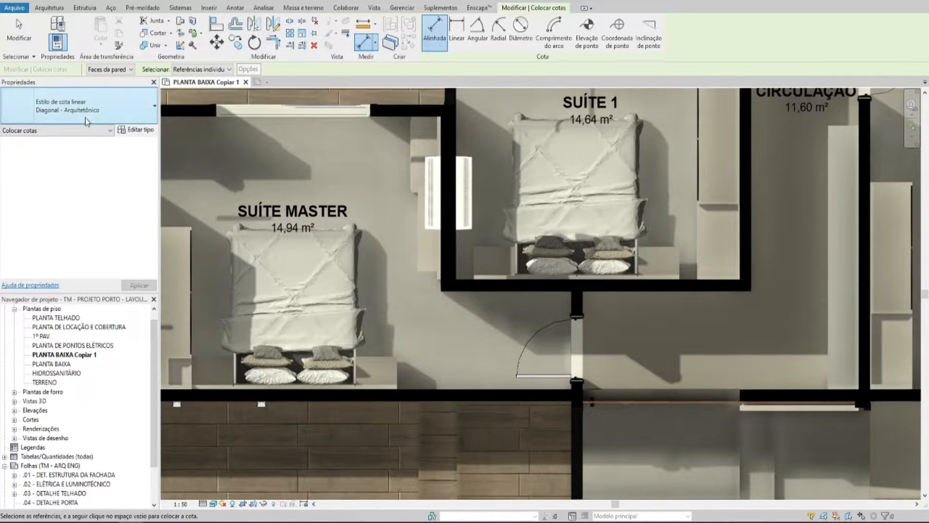
left_click(85, 116)
left_click(85, 116)
left_click(385, 118)
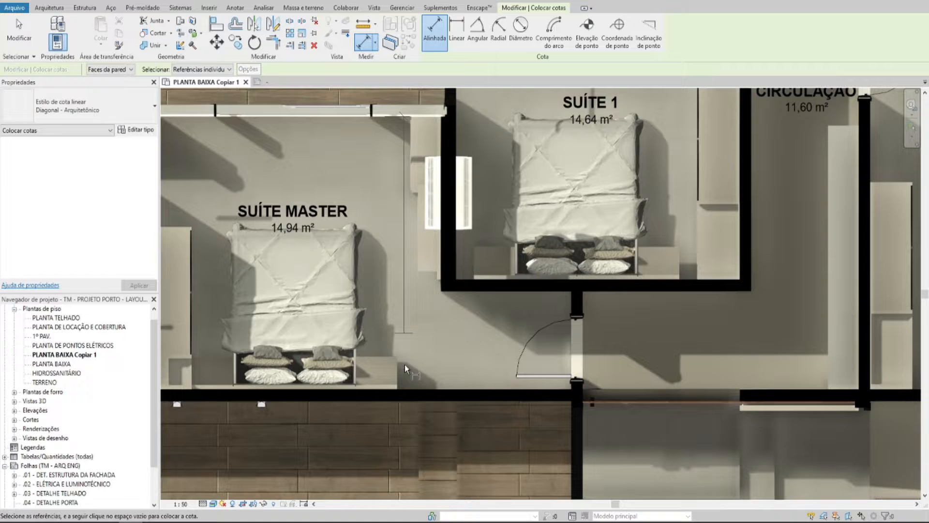
left_click(416, 390)
left_click(412, 320)
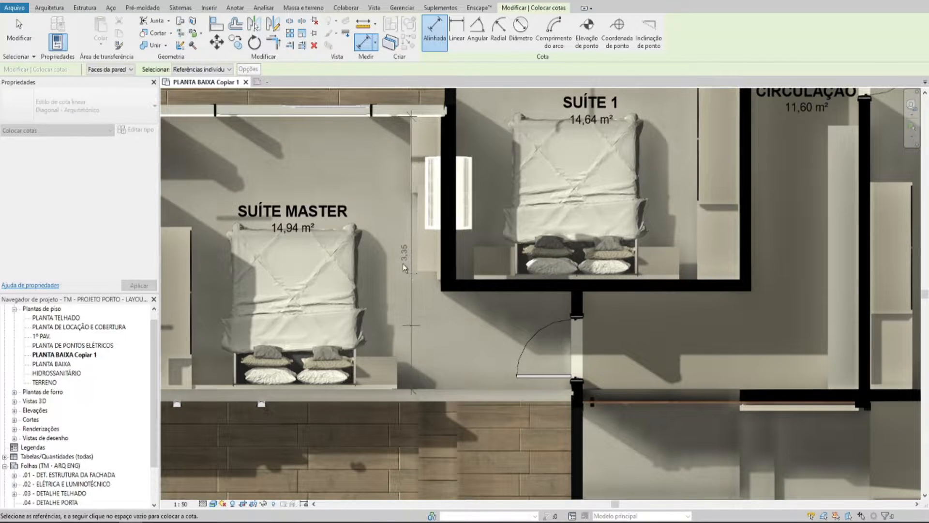
key("Escape")
key("Escape")
Step: Duplicate the Diagonal - Arquitetônico linear dimension type as COTA PARA LAYOUT HUMANIZADO
scroll(419, 300, "up", 2)
middle_click_drag(435, 292, 411, 318)
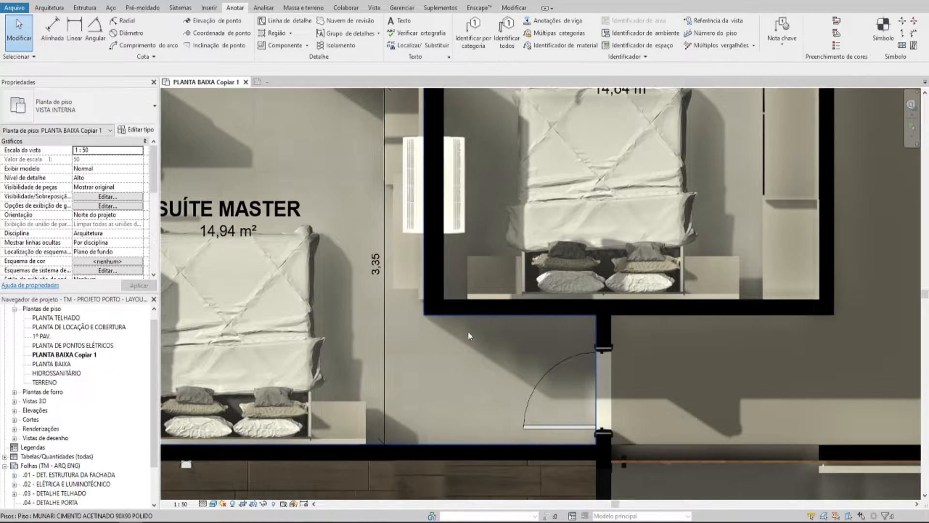
left_click(386, 273)
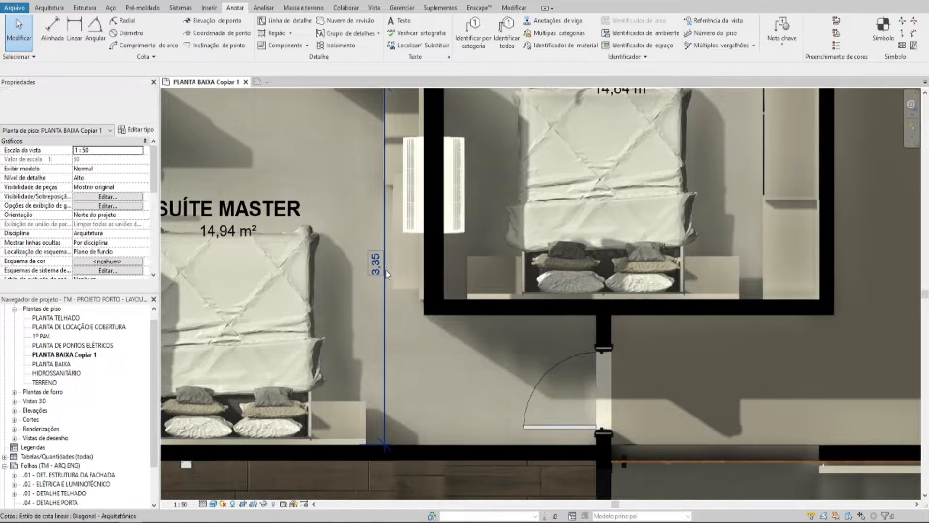
key("d")
key("i")
left_click(103, 106)
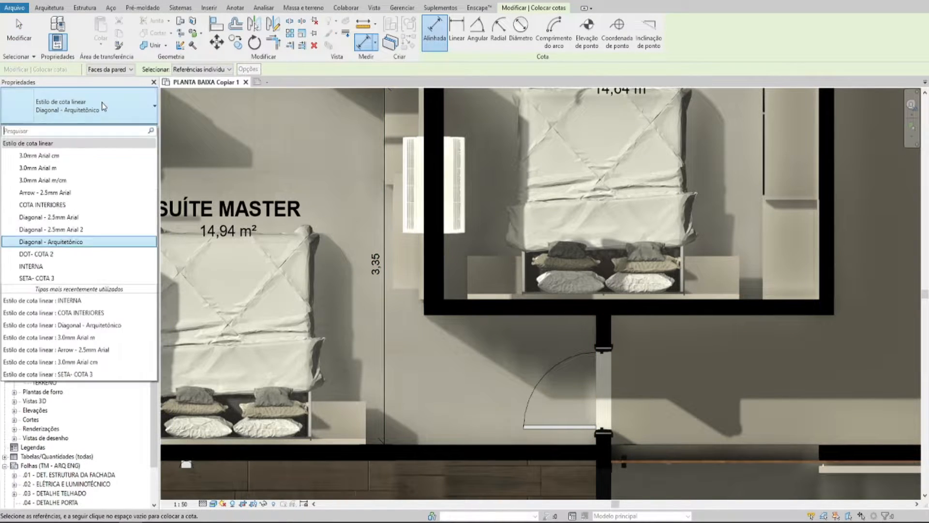
left_click(102, 109)
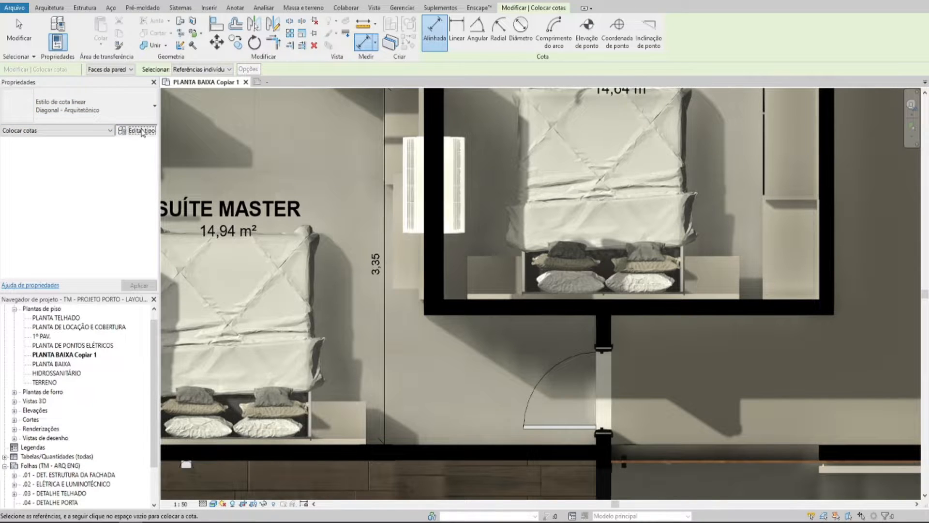
left_click(141, 130)
left_click(557, 104)
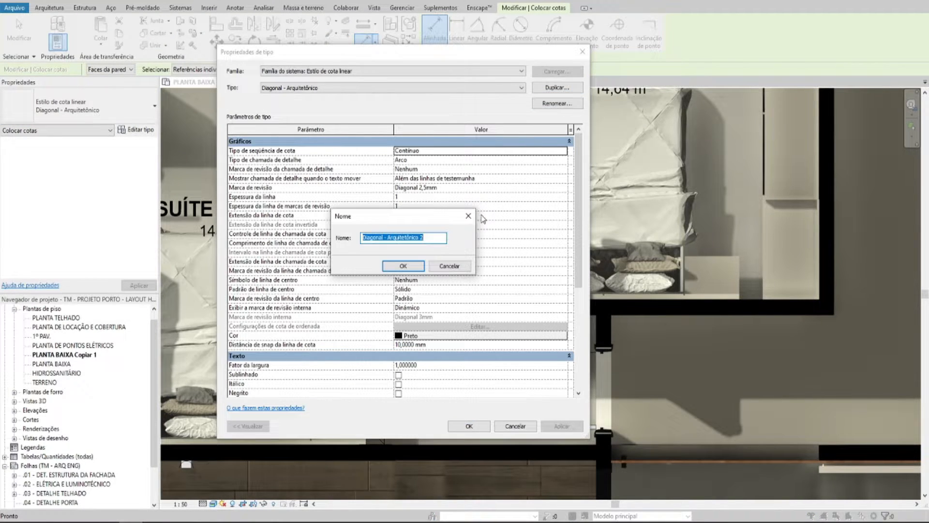
type("COTA PARA LAYOUT HUMANIZADO")
left_click(404, 266)
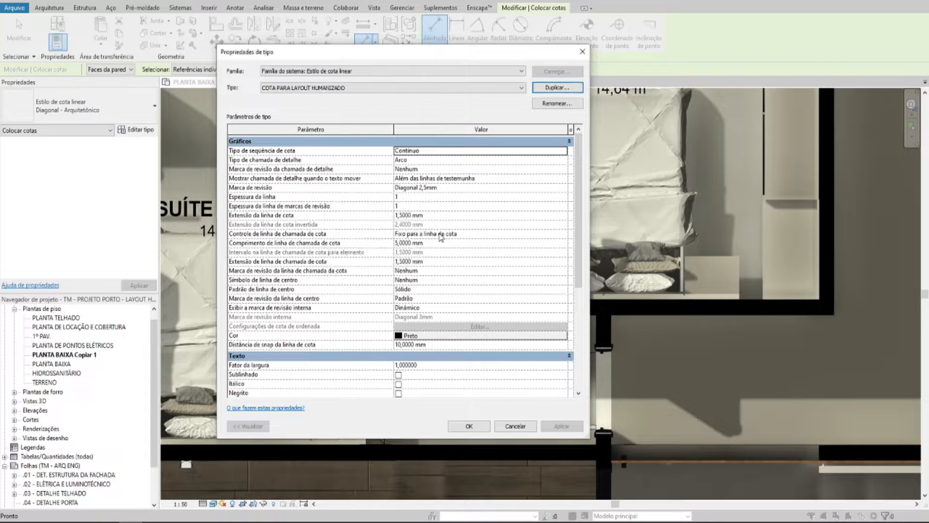
Step: Set the new dimension type's sequence type to Ordenada, and both its revision mark and centre-line revision mark to Nenhum
left_click(563, 151)
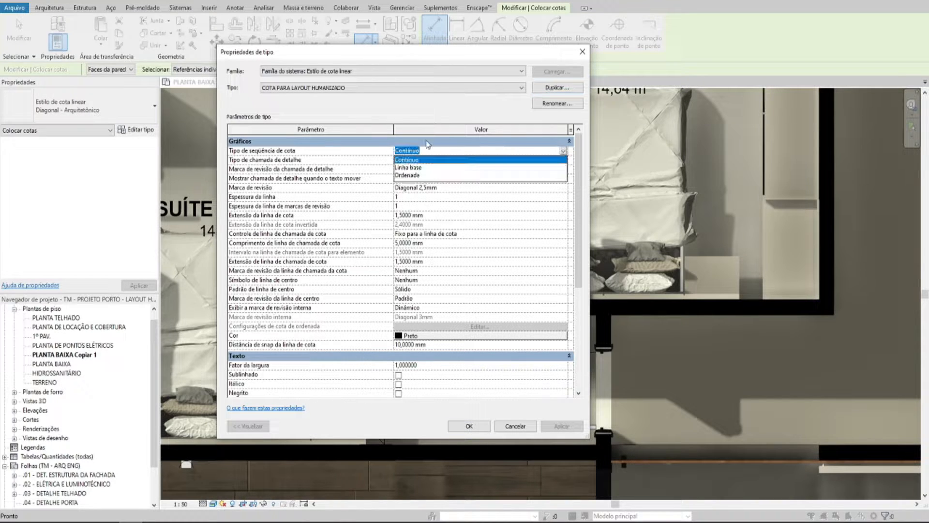
left_click(407, 176)
left_click(564, 160)
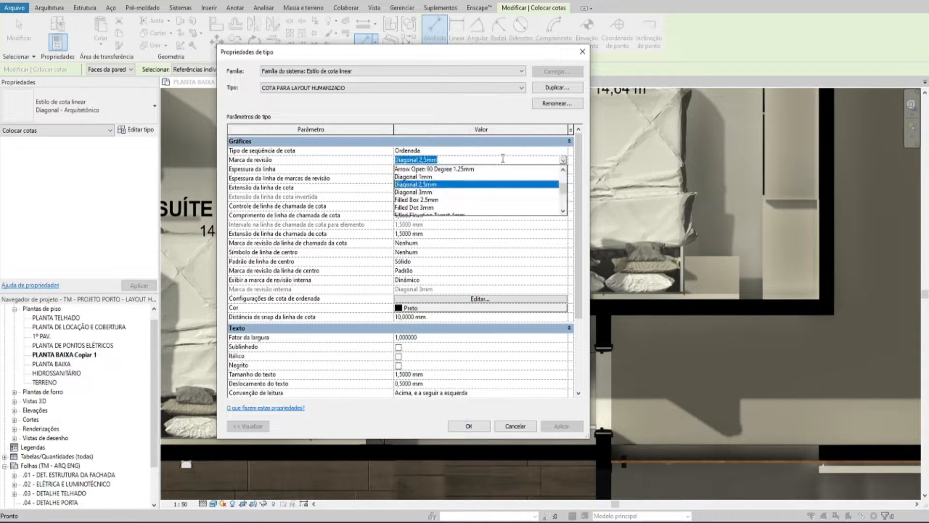
left_click(407, 169)
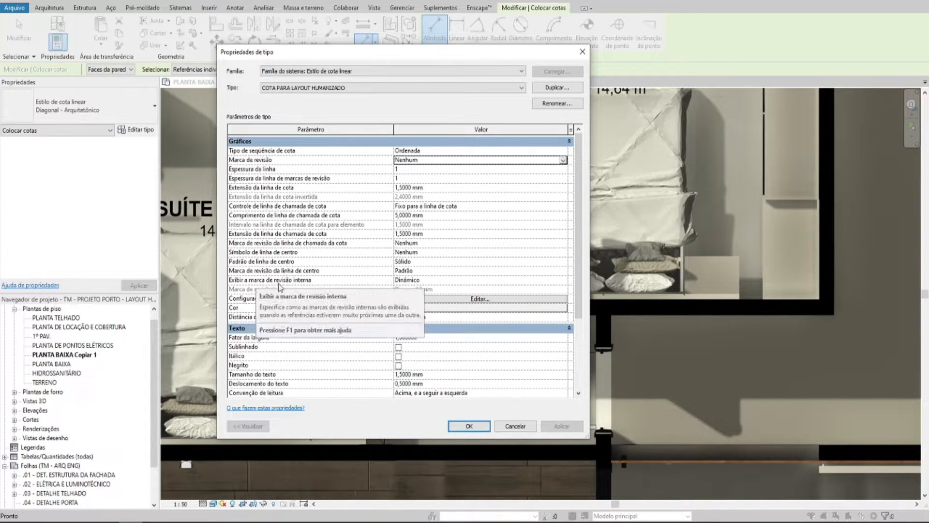
left_click(484, 270)
left_click(564, 271)
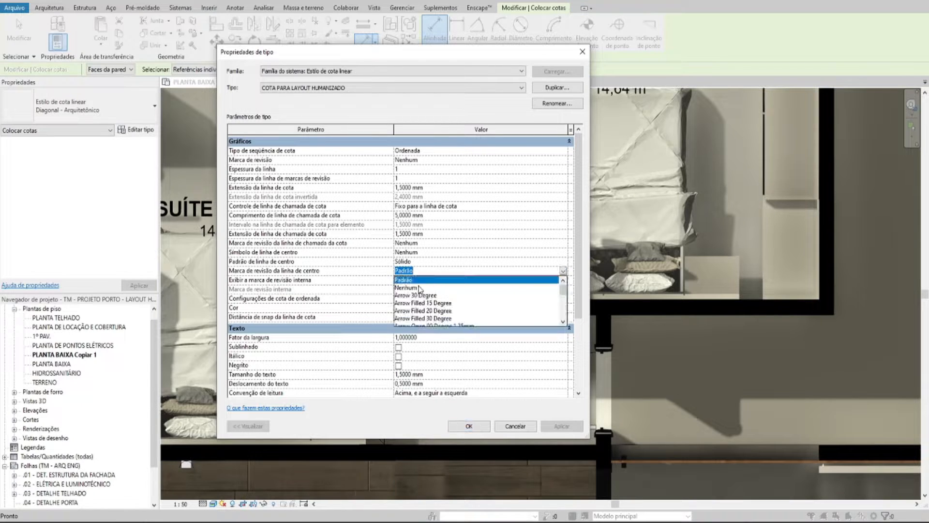
left_click(428, 280)
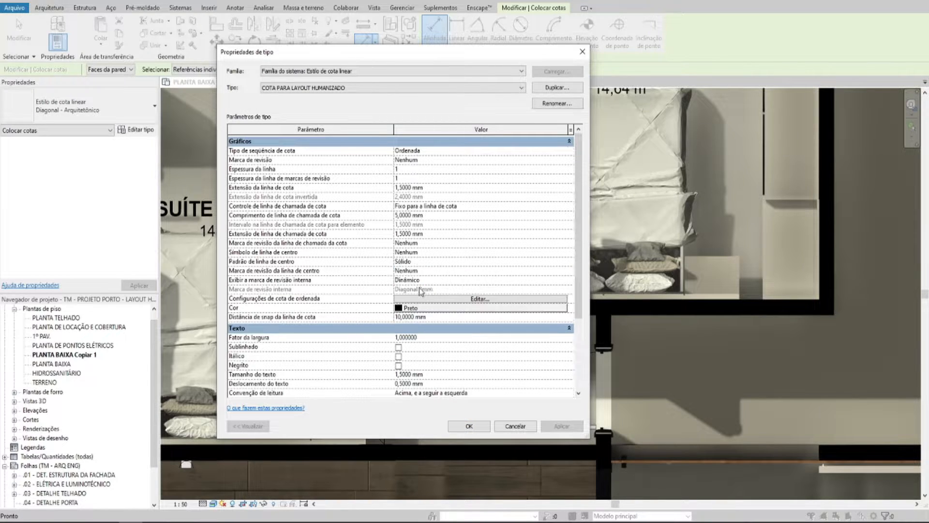
left_click(450, 280)
left_click(564, 280)
left_click(564, 282)
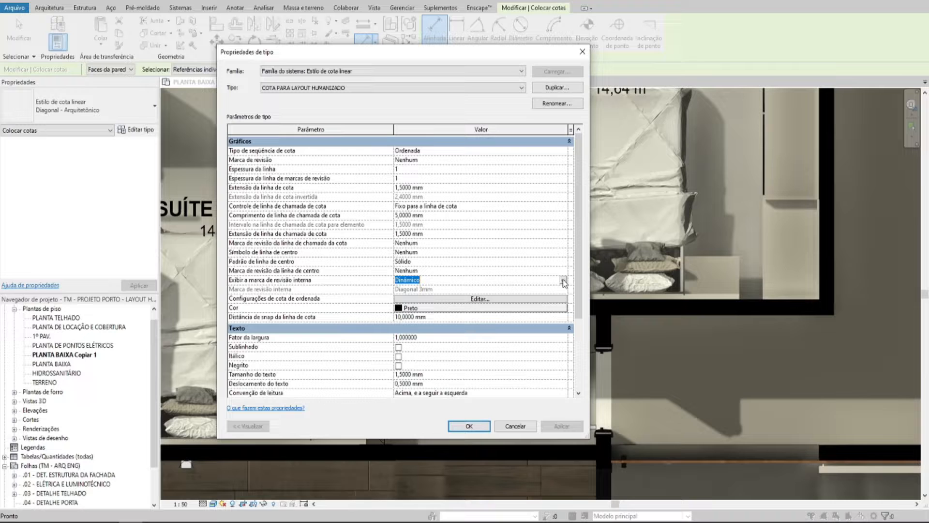
Step: In the ordinate dimension settings, set origin visibility and dimension line style to Nenhum, and apply the type changes
left_click(478, 299)
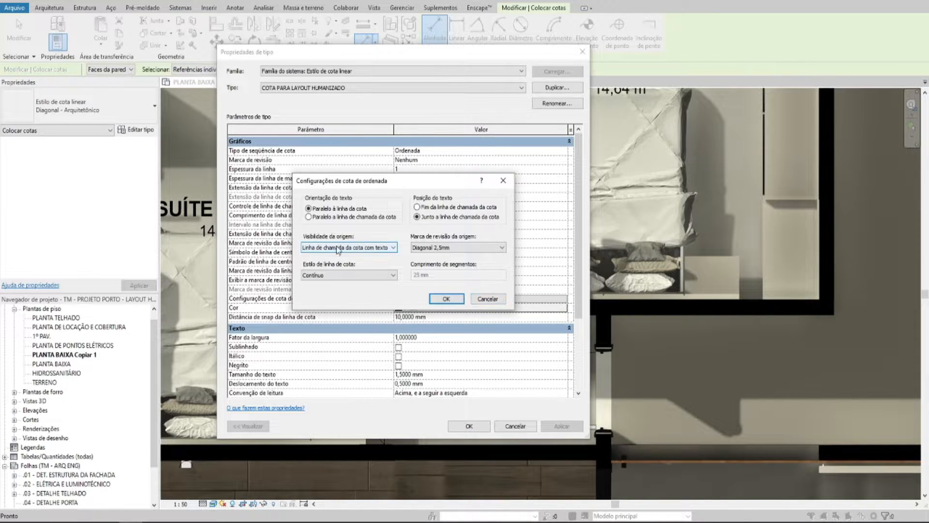
left_click(348, 247)
left_click(339, 258)
left_click(330, 247)
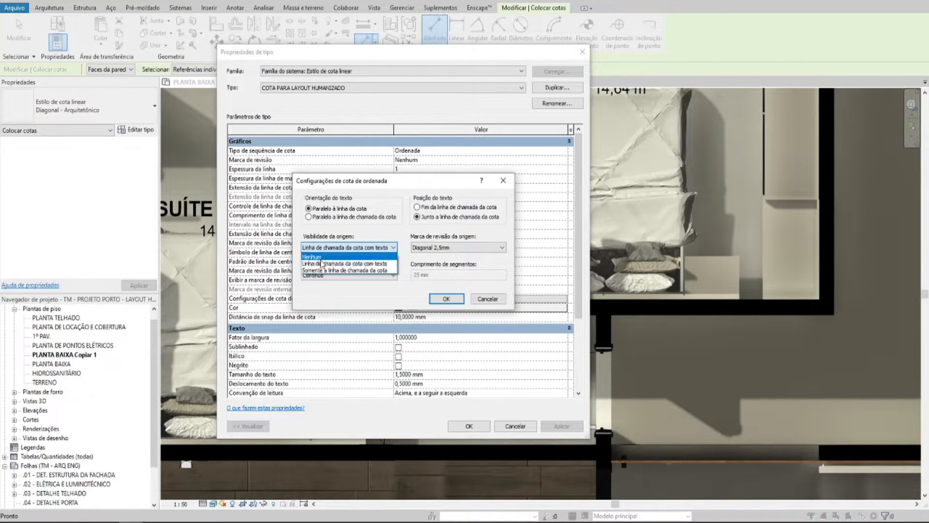
left_click(339, 266)
left_click(358, 275)
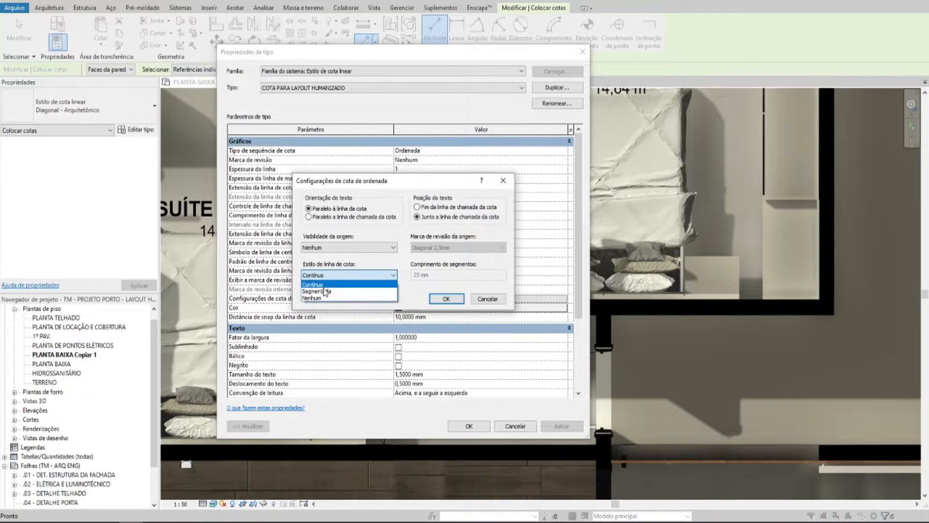
left_click(322, 302)
left_click(446, 299)
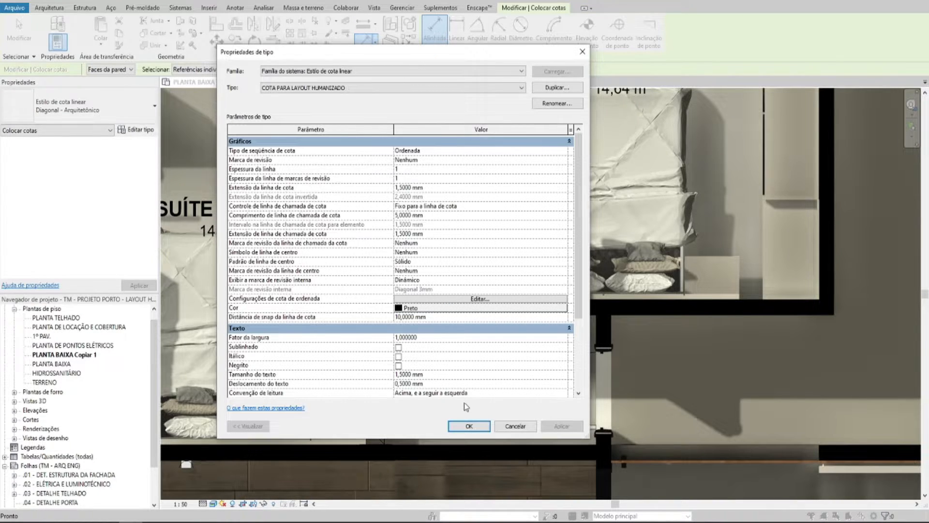
left_click(469, 426)
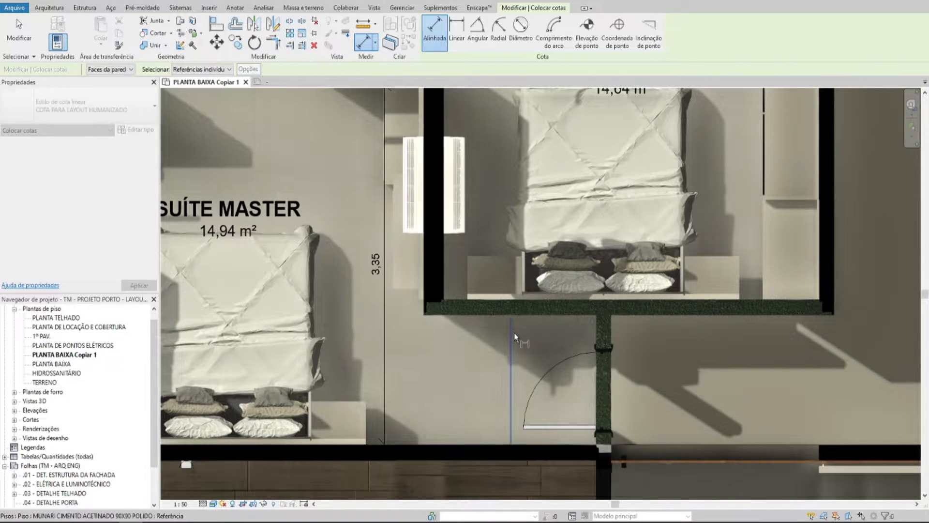
Step: Place a horizontal COTA PARA LAYOUT HUMANIZADO dimension across the entrance passage of SUÍTE MASTER, just below the SUÍTE 1 wall
left_click(520, 333)
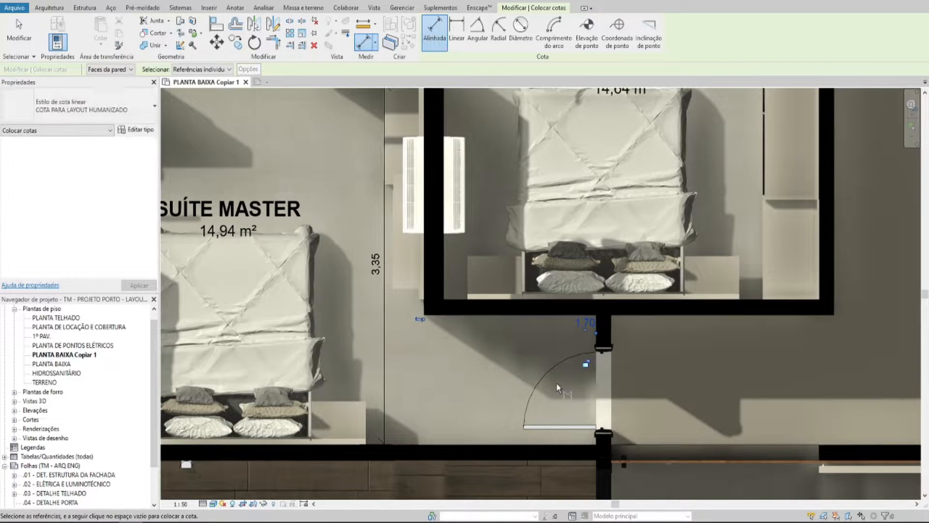
key("Escape")
Step: Set the text background of the passage dimension's type to Opaco
scroll(582, 324, "up", 1)
left_click(579, 325)
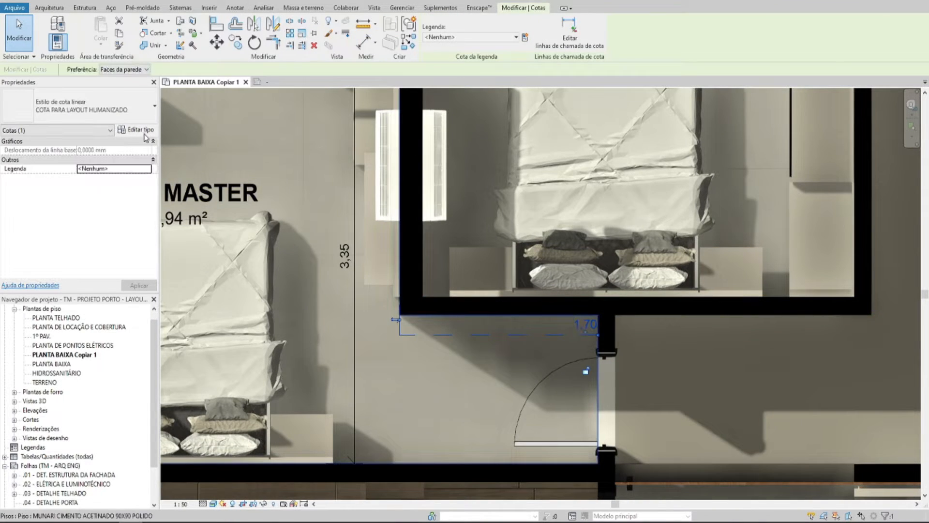
left_click(136, 130)
scroll(486, 293, "down", 5)
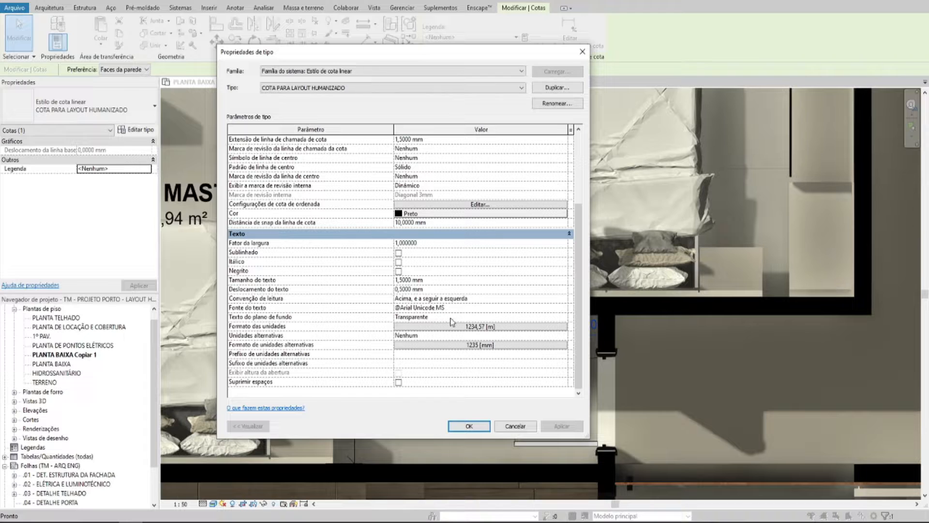
left_click(563, 317)
left_click(411, 326)
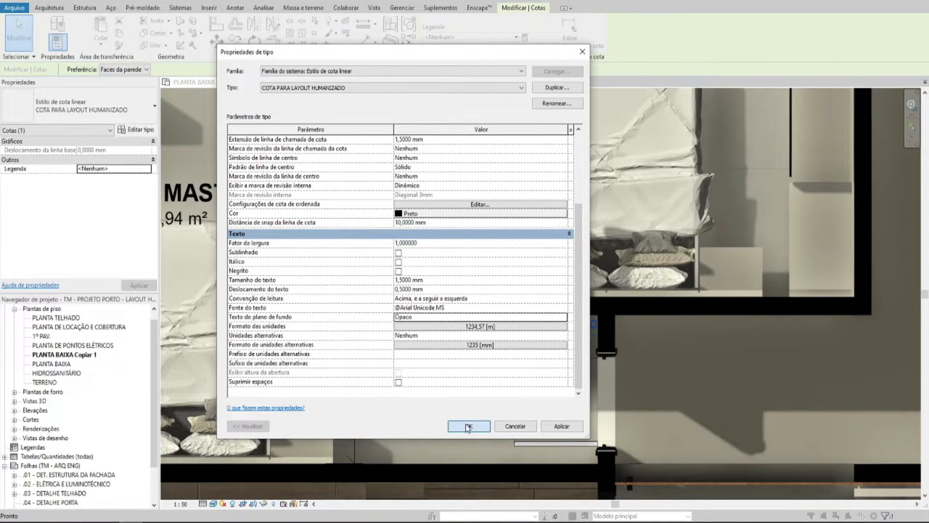
left_click(469, 426)
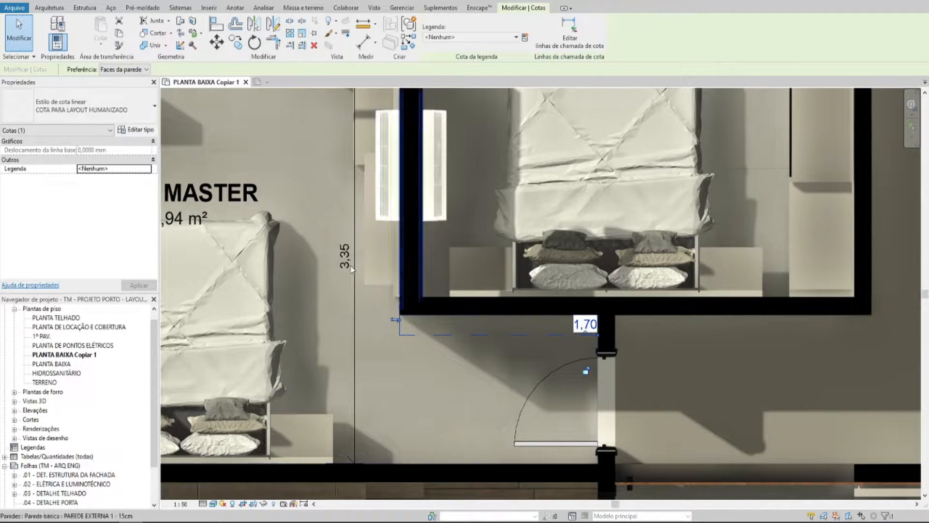
Step: Return the text background of the COTA PARA LAYOUT HUMANIZADO type to Transparente
left_click(145, 131)
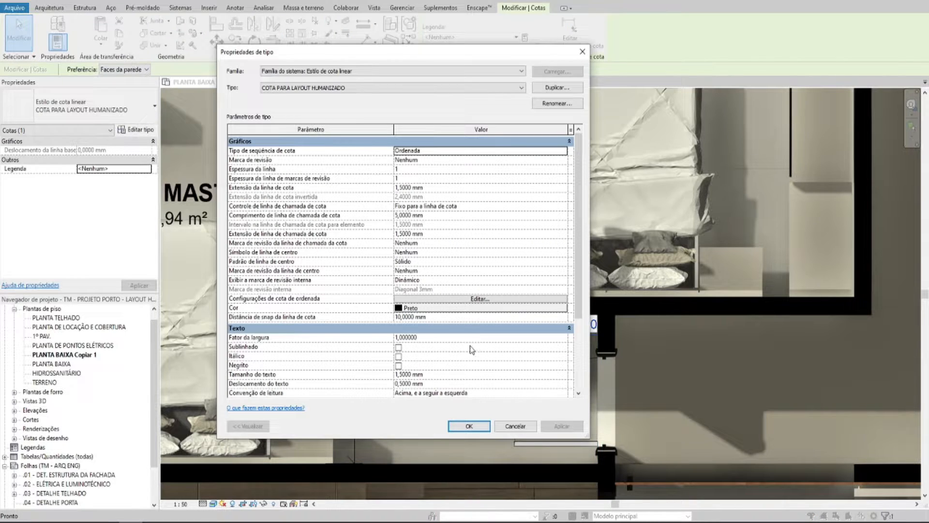
scroll(521, 311, "down", 3)
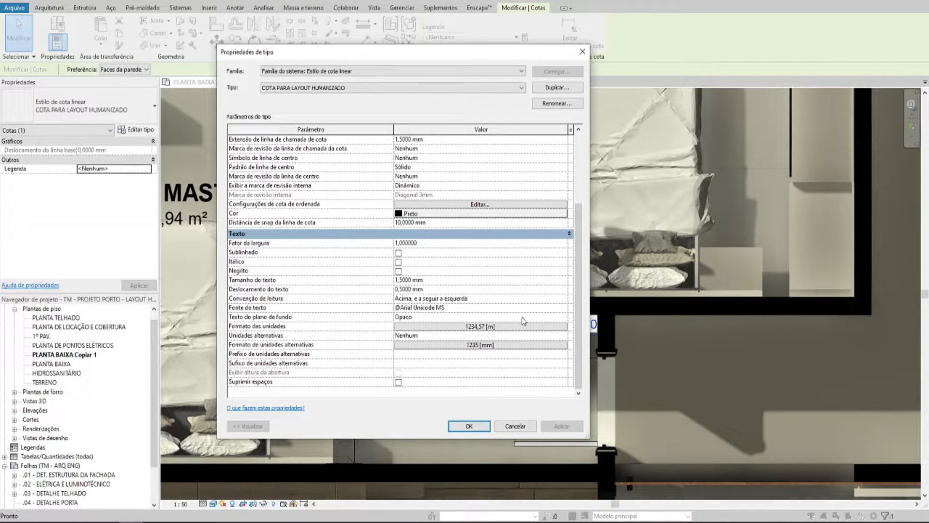
left_click(564, 317)
left_click(424, 334)
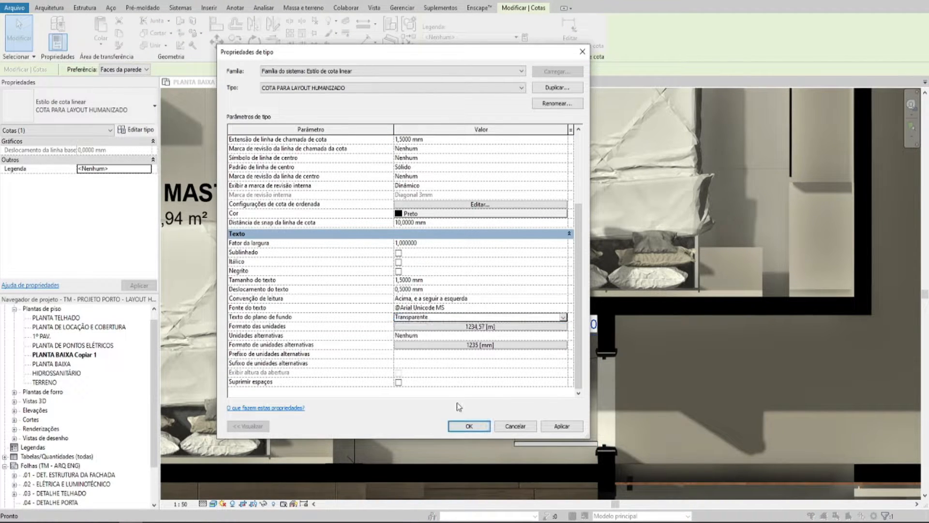
left_click(469, 426)
Step: Add a vertical aligned dimension in the entrance passage between the lower wall and the SUÍTE 1 wall
key("d")
key("i")
scroll(451, 450, "up", 2)
left_click(450, 448)
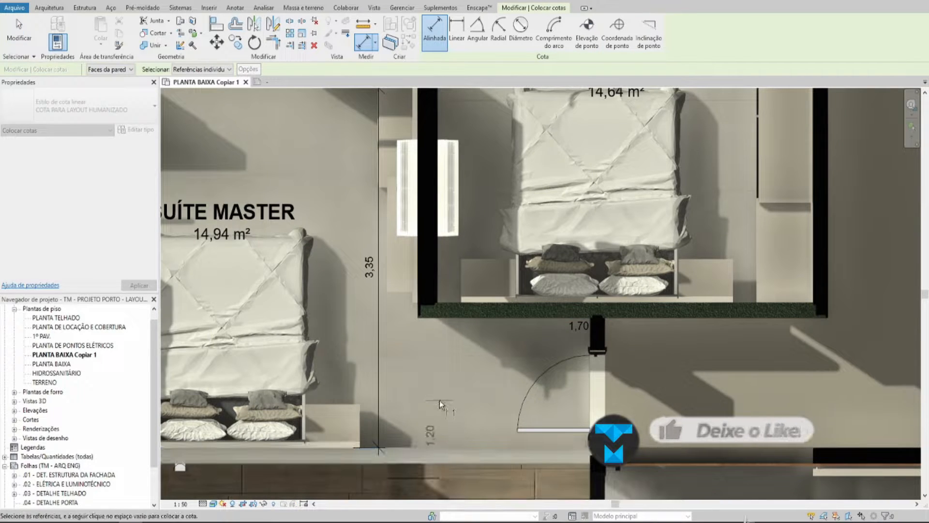
left_click(440, 399)
key("Escape")
key("Escape")
Step: Make the text of the vertical passage dimension's type bold (Negrito) and set its text size to 2 mm
scroll(440, 424, "up", 1)
left_click(428, 437)
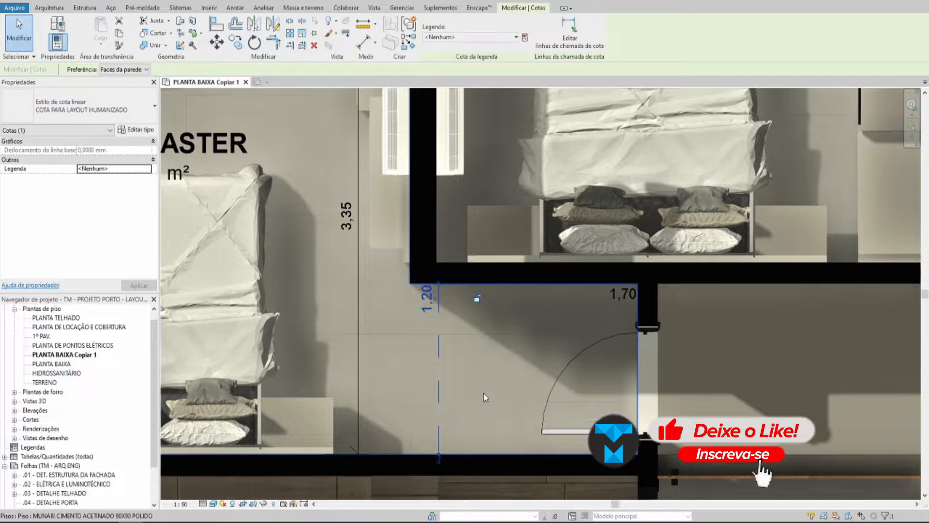
left_click(138, 130)
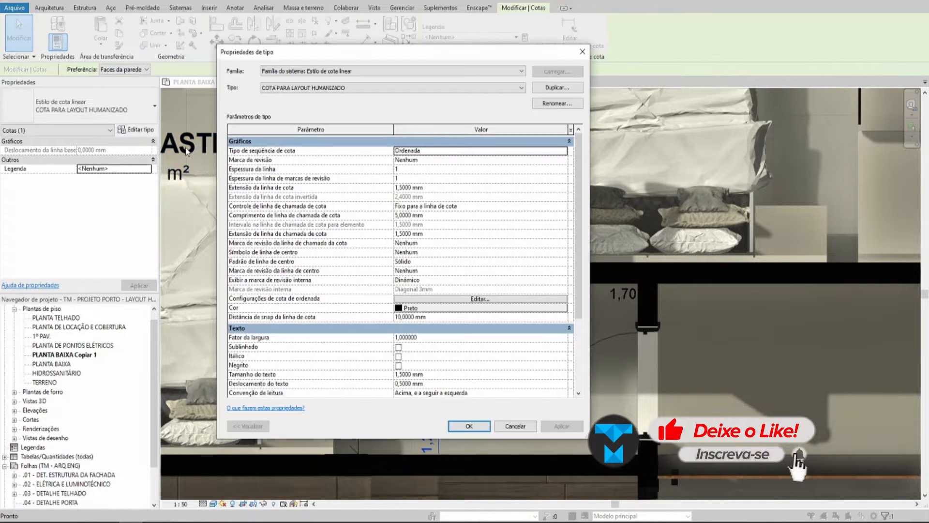
scroll(441, 273, "down", 3)
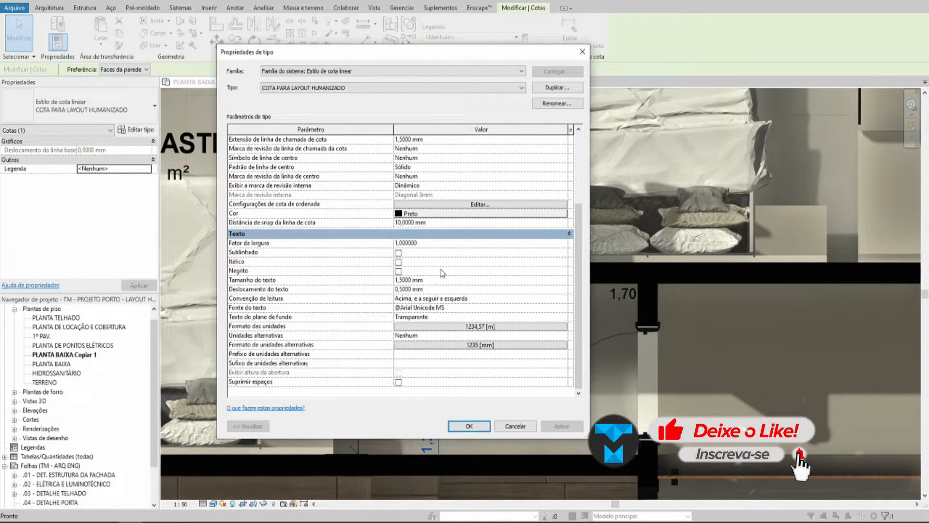
left_click(398, 271)
left_click(436, 280)
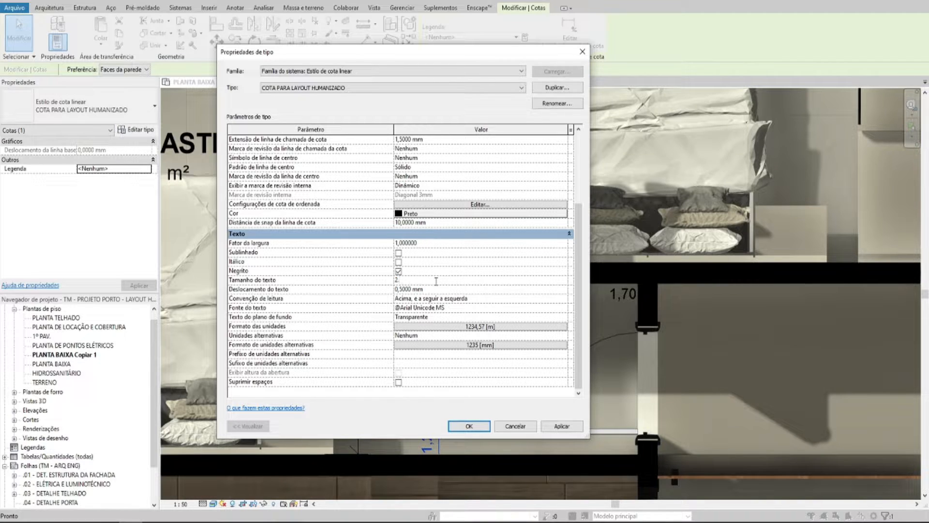
type("2")
key("Tab")
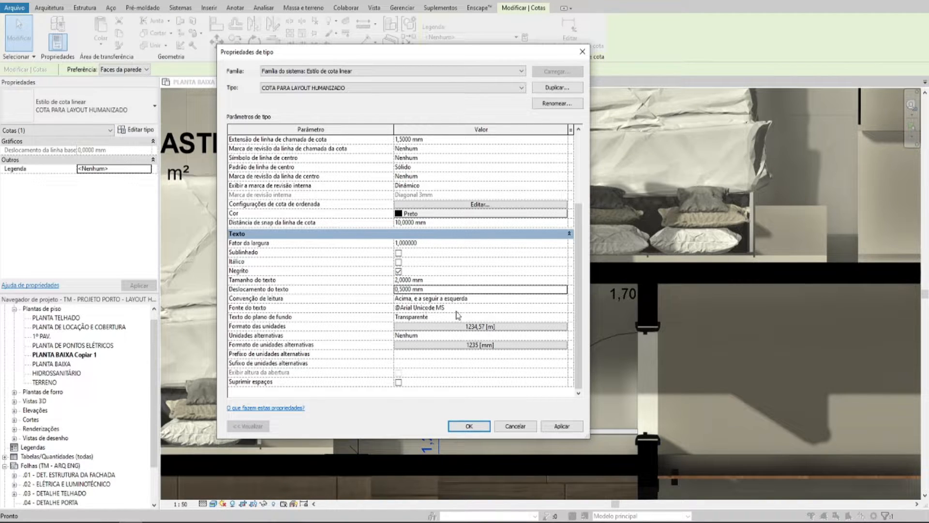
Step: Set the dimension type's units format to Metros with 0 casas decimais, and apply the type changes
left_click(476, 327)
left_click(418, 190)
left_click(420, 200)
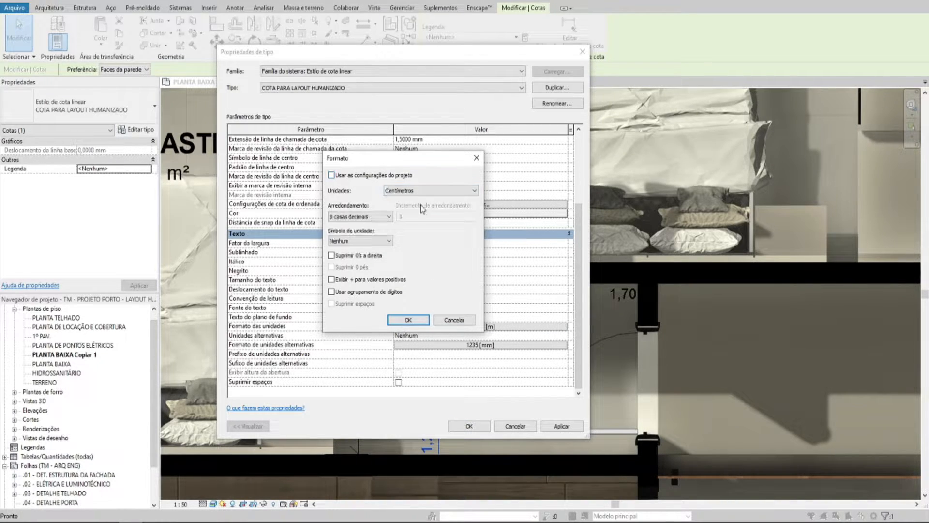
left_click(371, 216)
left_click(399, 191)
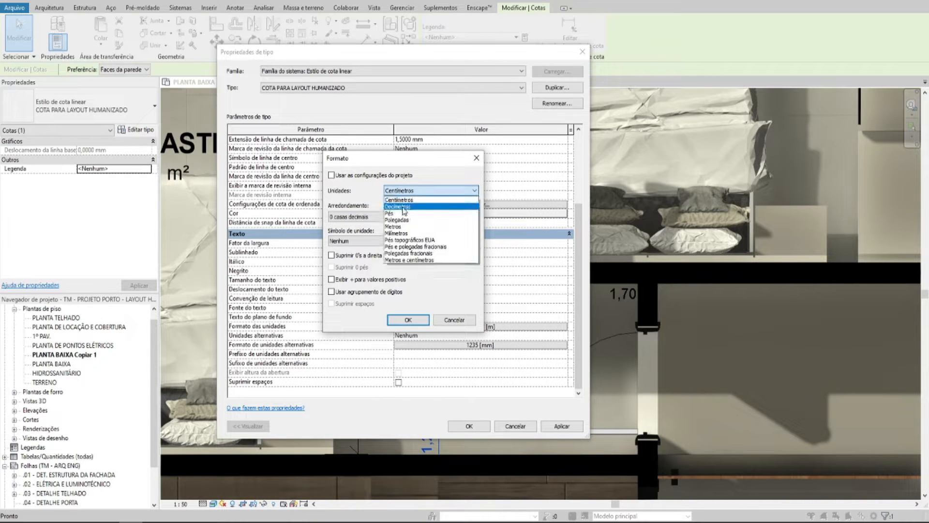
left_click(404, 216)
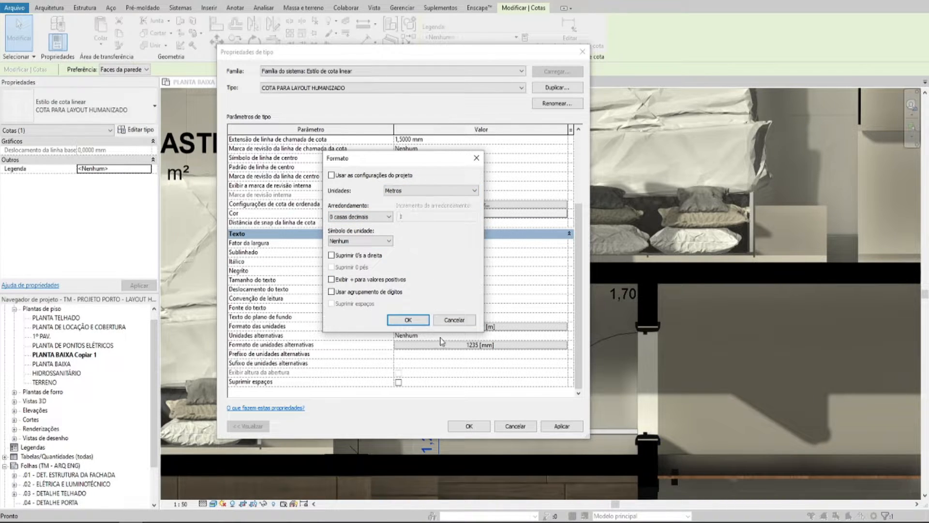
left_click(408, 320)
left_click(468, 430)
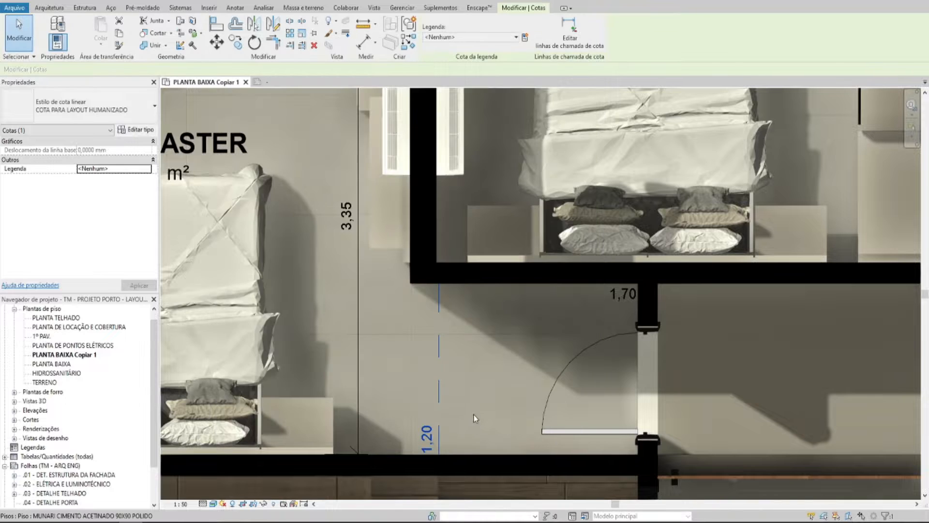
Step: Delete the trial dimensions in the SUÍTE MASTER entrance passage and the vertical dimension across the SUÍTE MASTER room
left_click(507, 389)
middle_click_drag(510, 336, 549, 316)
scroll(548, 316, "down", 1)
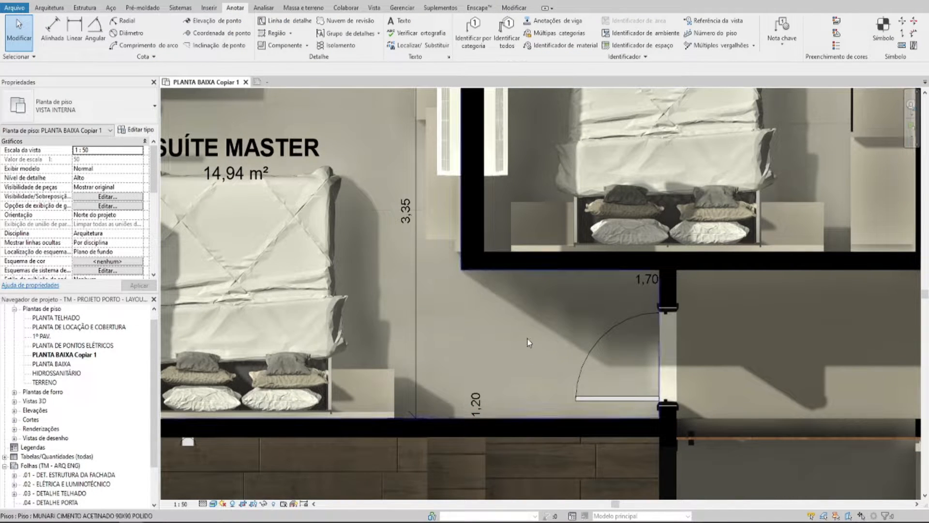
scroll(555, 357, "down", 2)
left_click(508, 385)
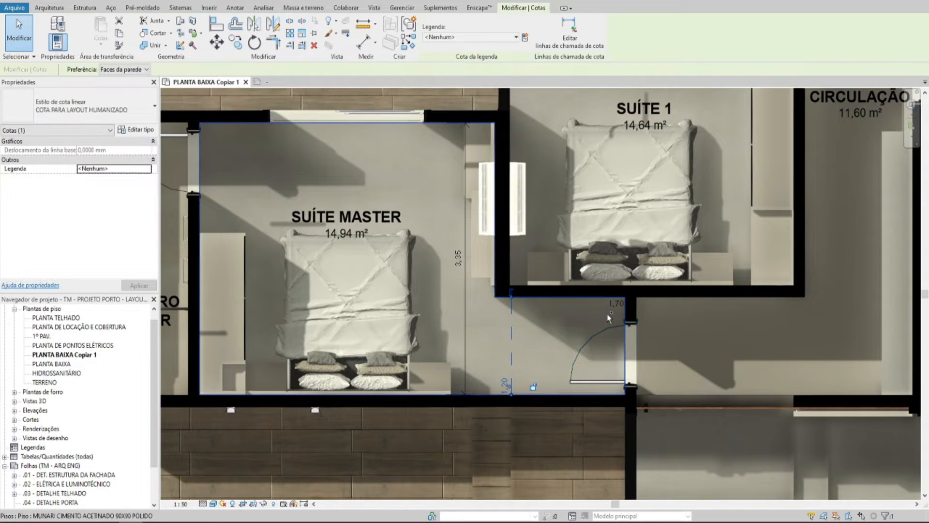
key("Delete")
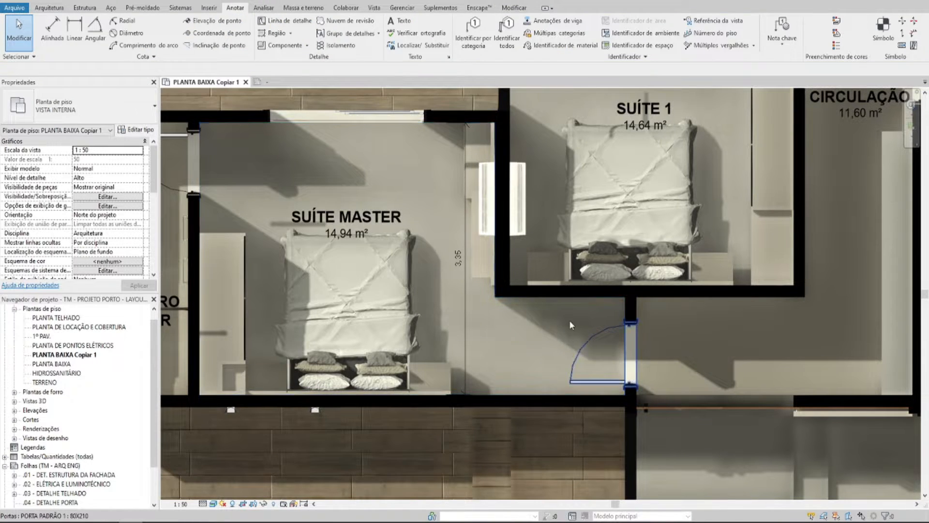
scroll(572, 323, "down", 2)
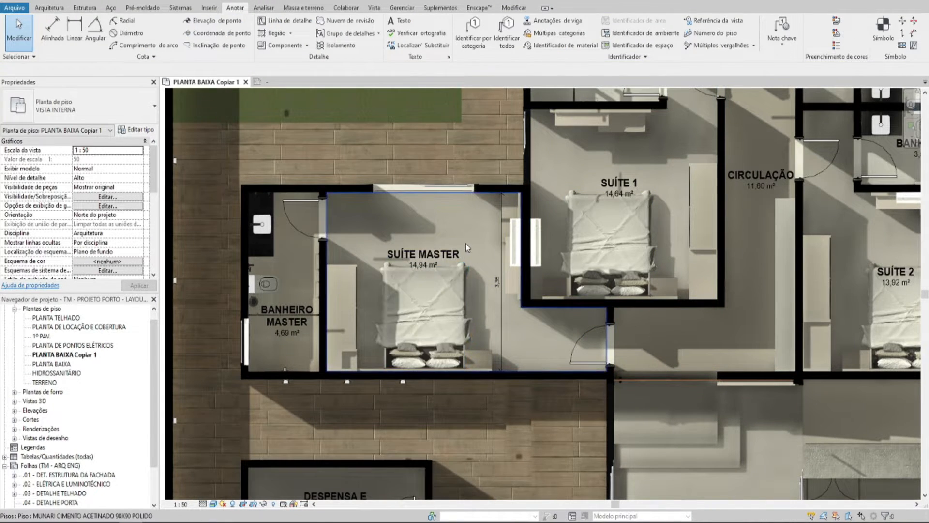
left_click(501, 334)
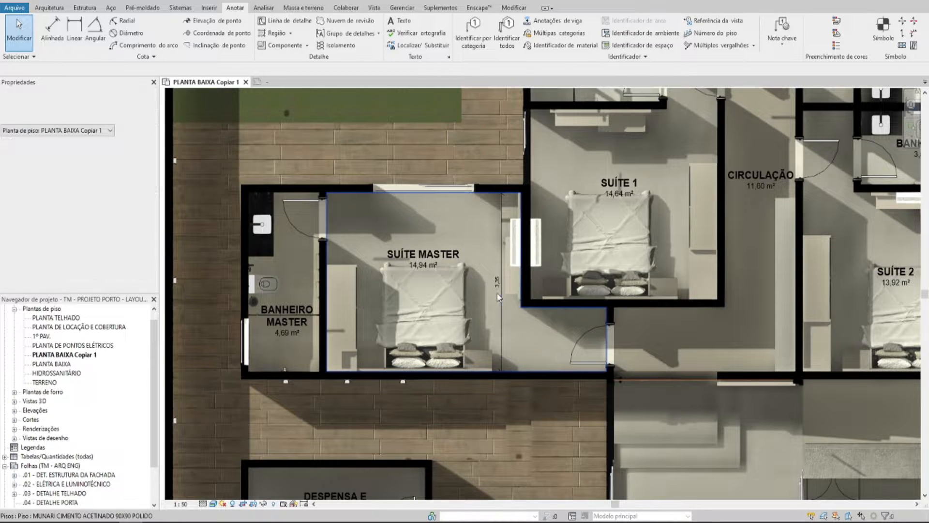
key("Delete")
Step: Look over the complete floor plan, from the bedrooms and living area to the garage and street access
middle_click_drag(561, 304, 544, 366)
scroll(544, 367, "down", 2)
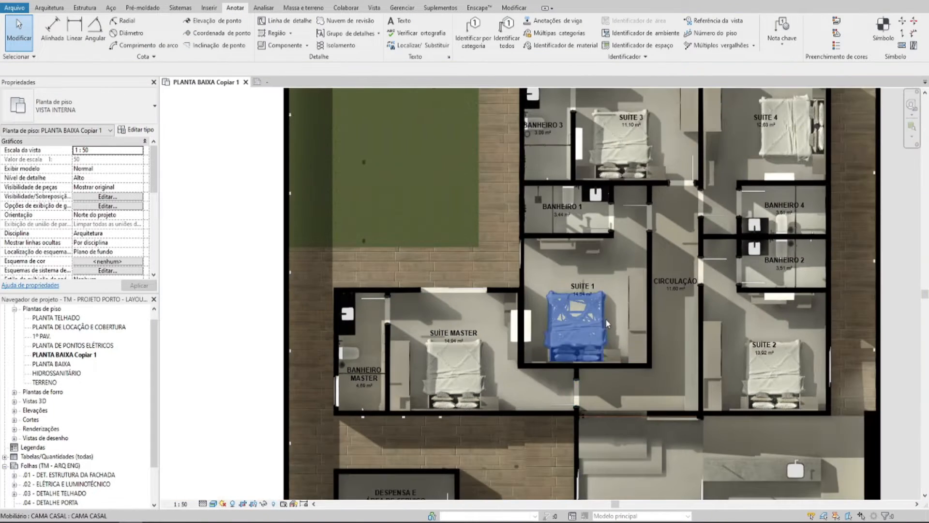
middle_click_drag(611, 324, 591, 212)
scroll(621, 249, "down", 2)
scroll(608, 268, "down", 2)
scroll(592, 212, "down", 2)
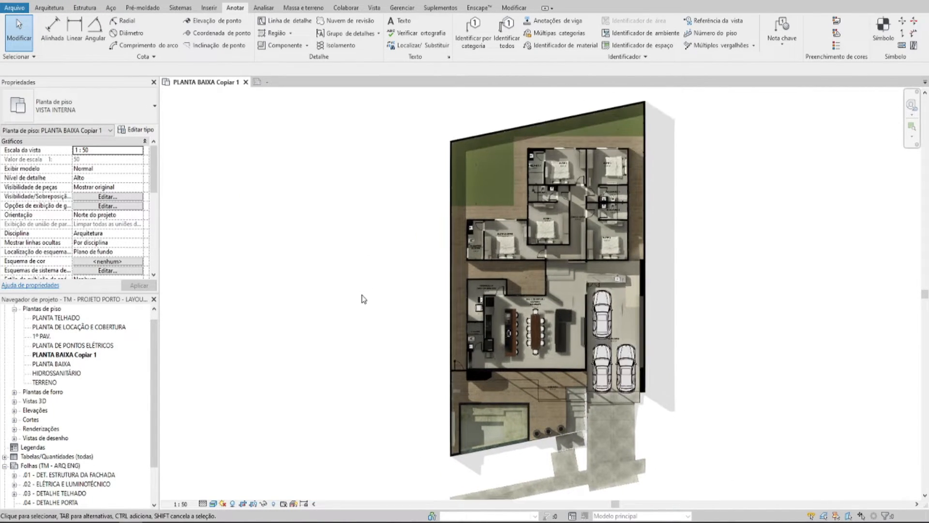
middle_click_drag(424, 290, 420, 270)
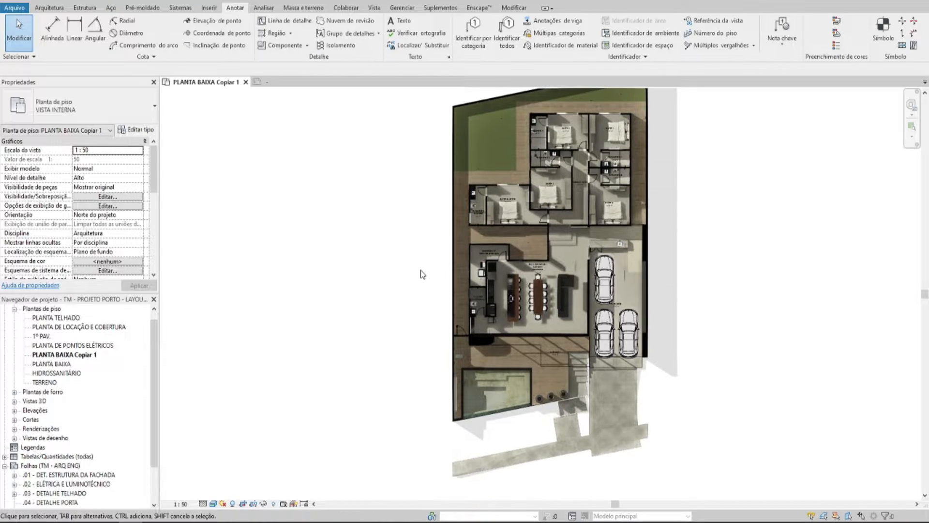
middle_click_drag(368, 232, 343, 246)
scroll(346, 220, "down", 2)
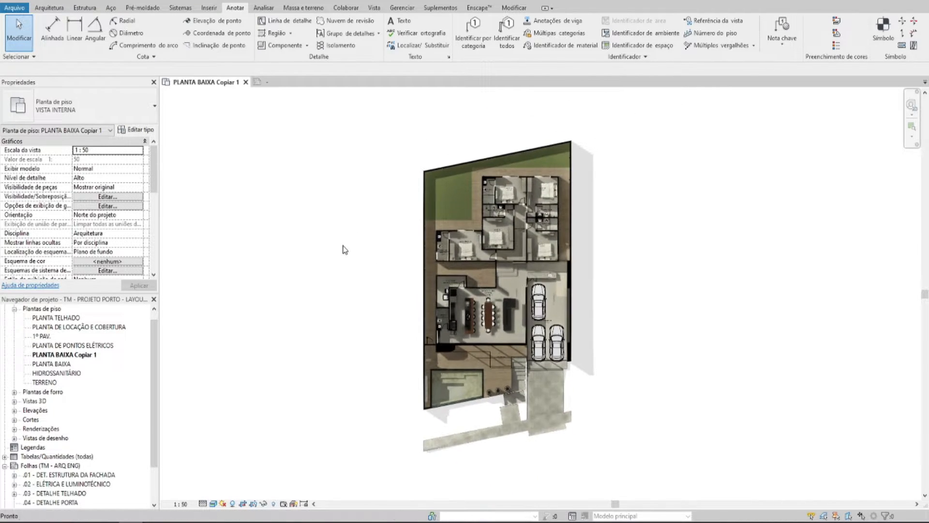
scroll(342, 245, "up", 1)
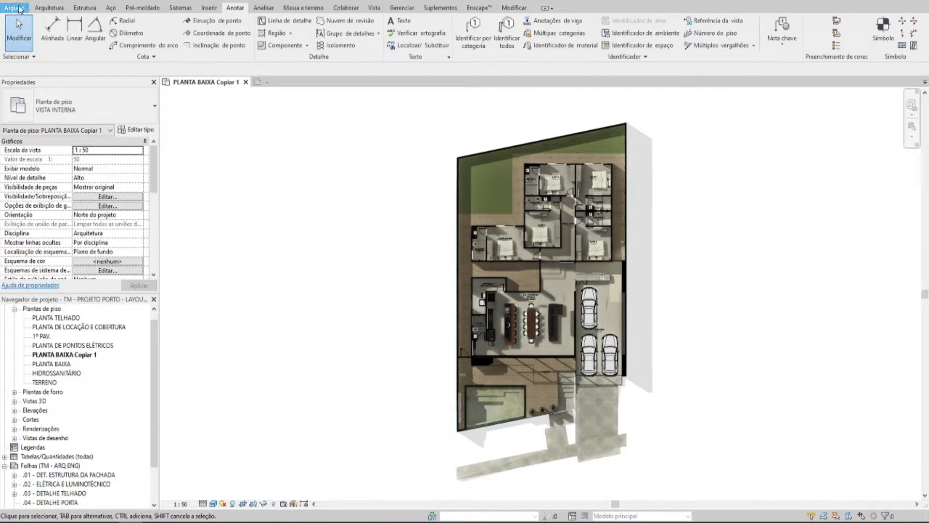
Step: Export the current window as an image to the Desktop folder, with zoom at 100% of actual size and raster image quality 600
left_click(19, 9)
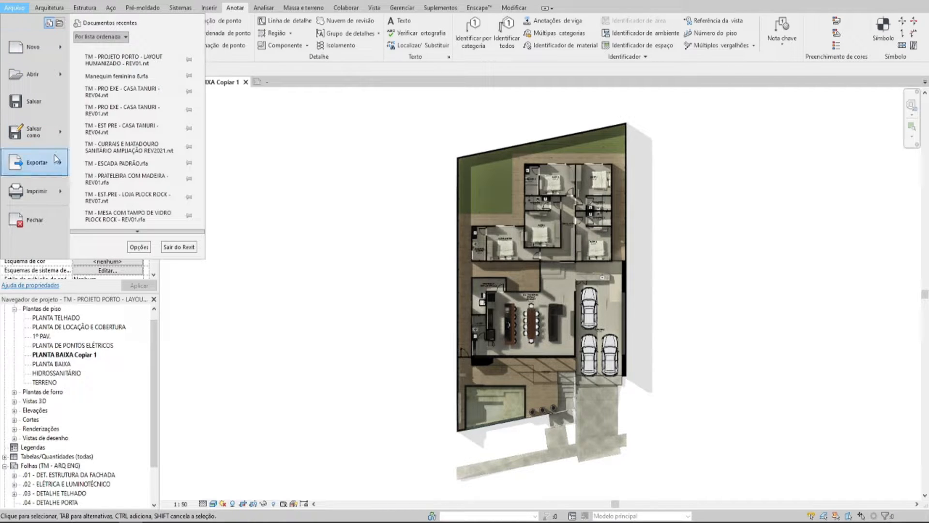
mouse_move(61, 168)
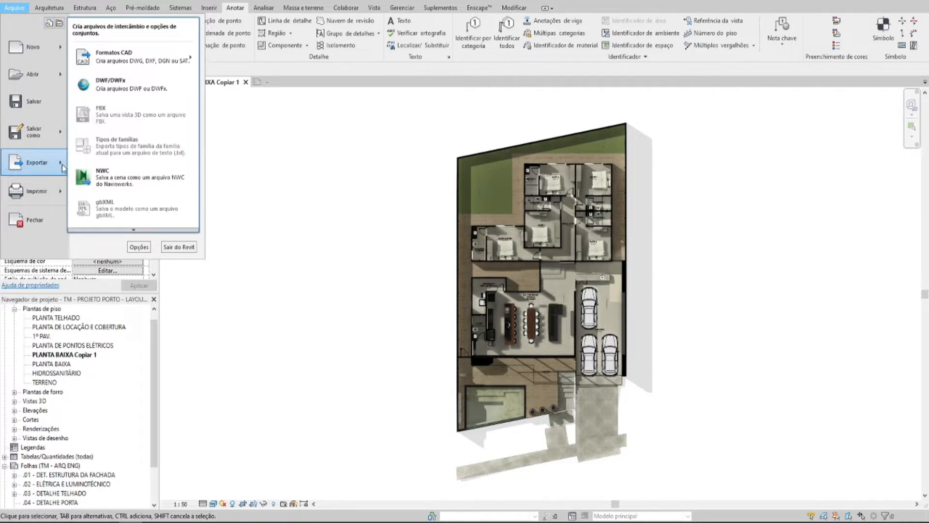
scroll(134, 231, "down", 5)
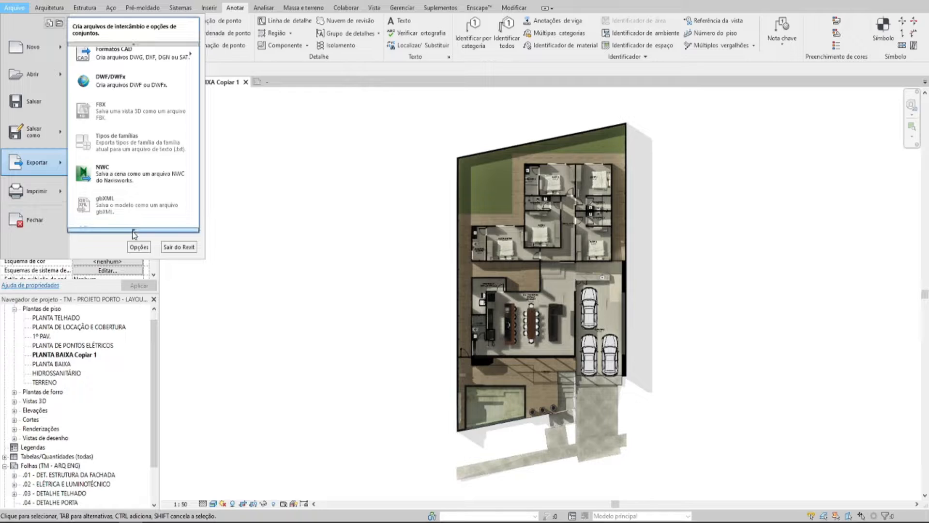
mouse_move(166, 158)
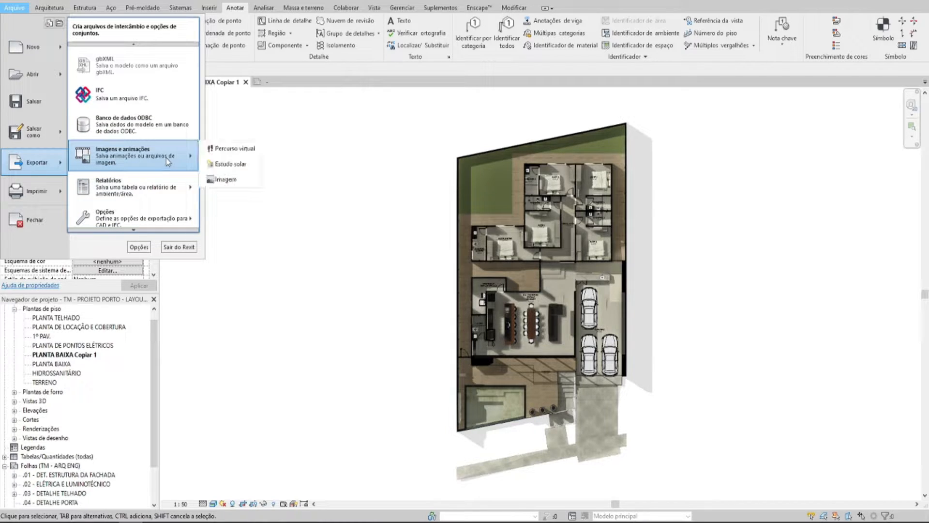
left_click(227, 181)
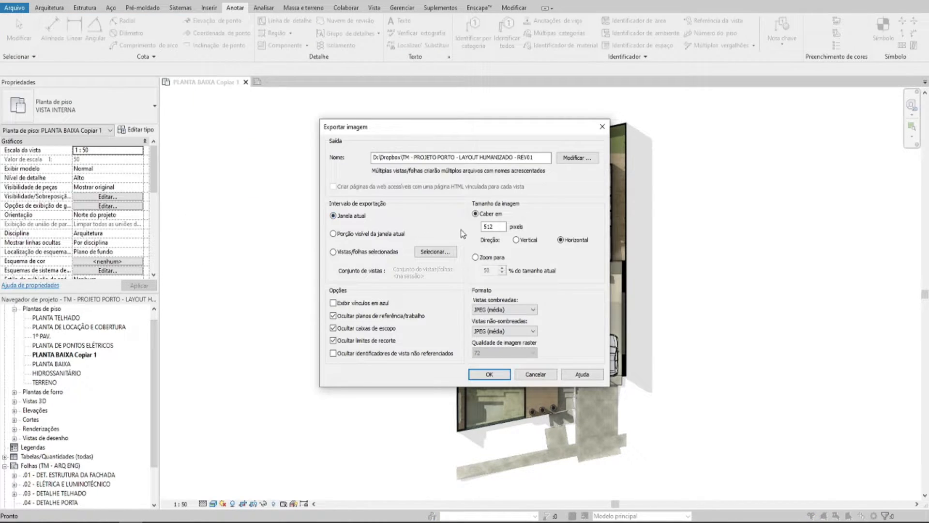
left_click(476, 257)
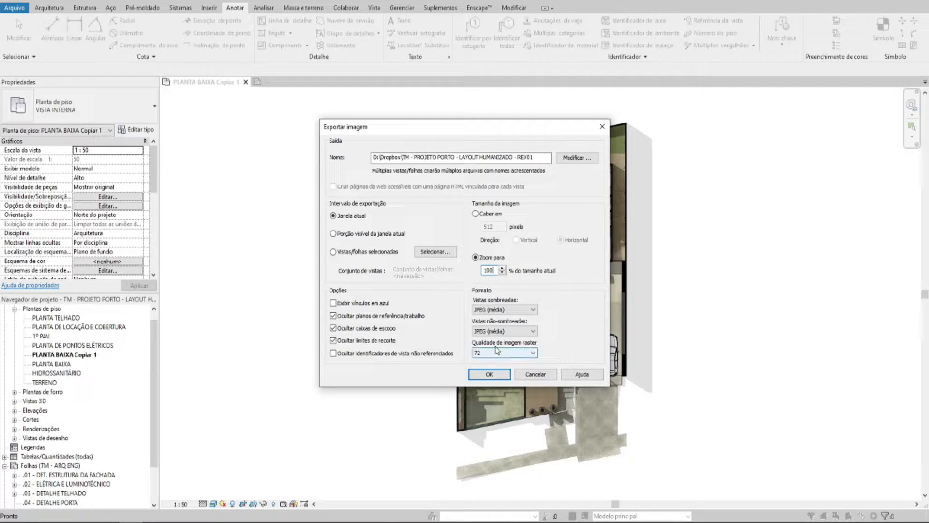
left_click(504, 352)
left_click(486, 382)
left_click(497, 356)
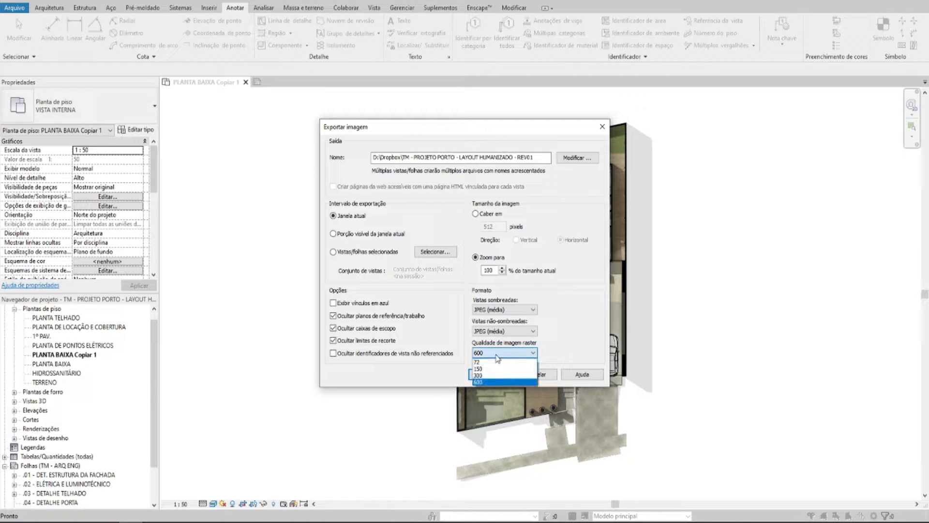
left_click(496, 356)
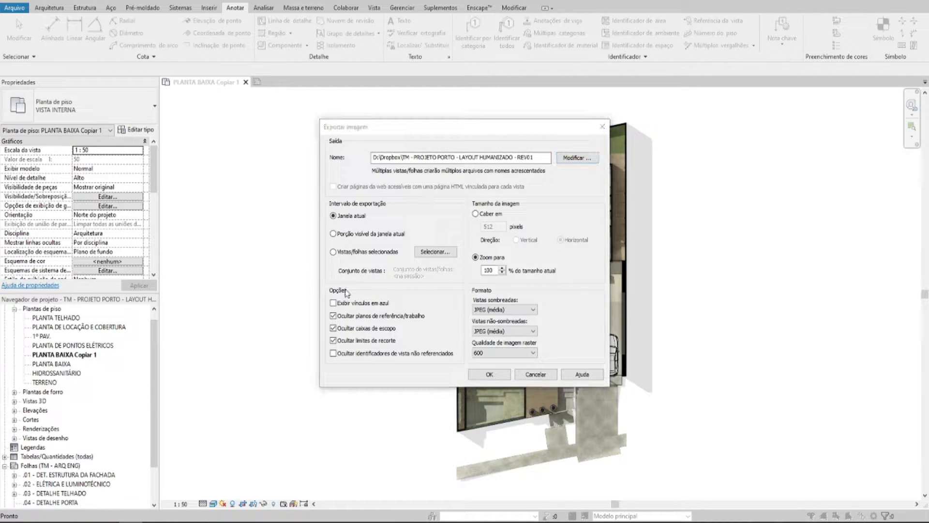
left_click(500, 352)
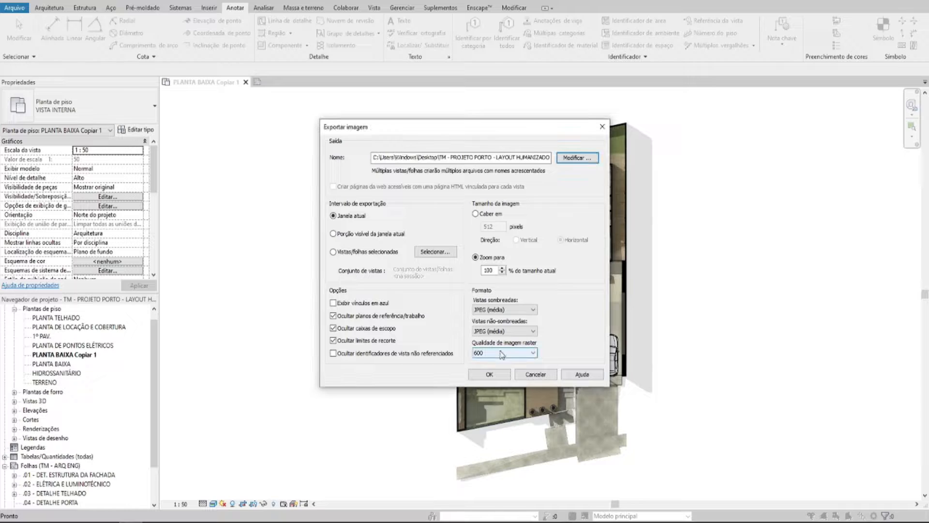
left_click(489, 374)
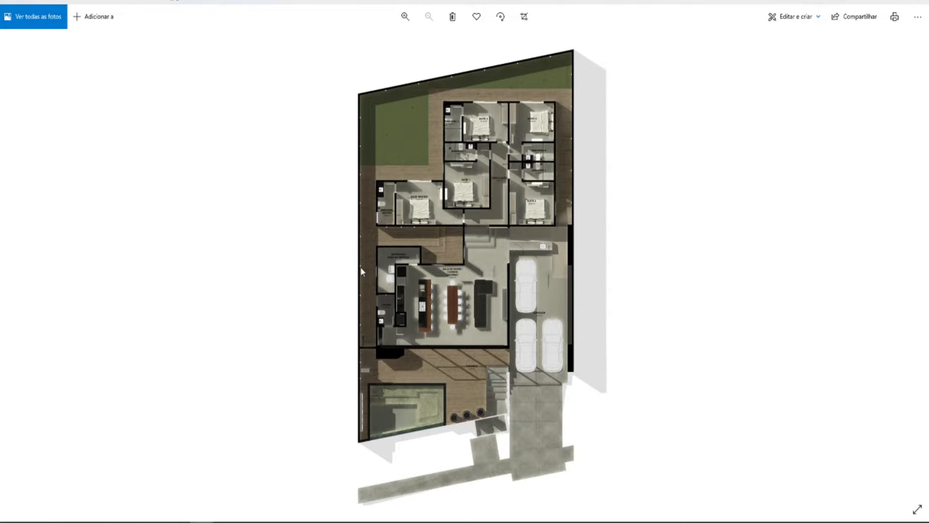
Step: In the photo viewer, examine the exported plan image around the lavabo, kitchen, living area and garage, and close it
scroll(472, 294, "up", 5)
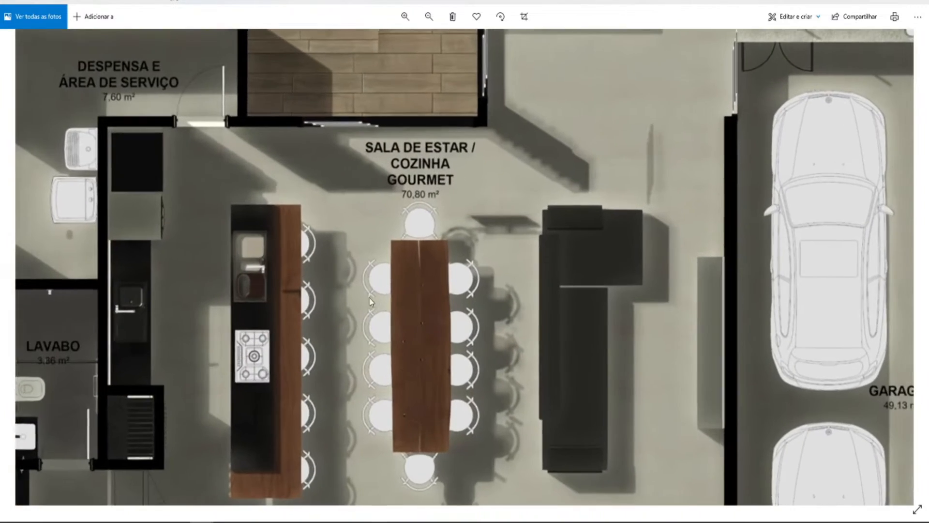
scroll(320, 275, "up", 5)
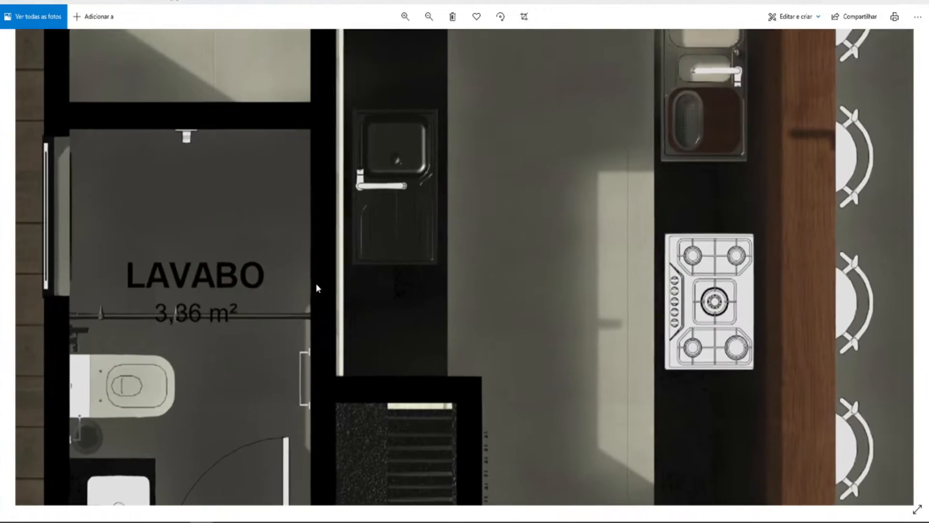
scroll(427, 249, "down", 6)
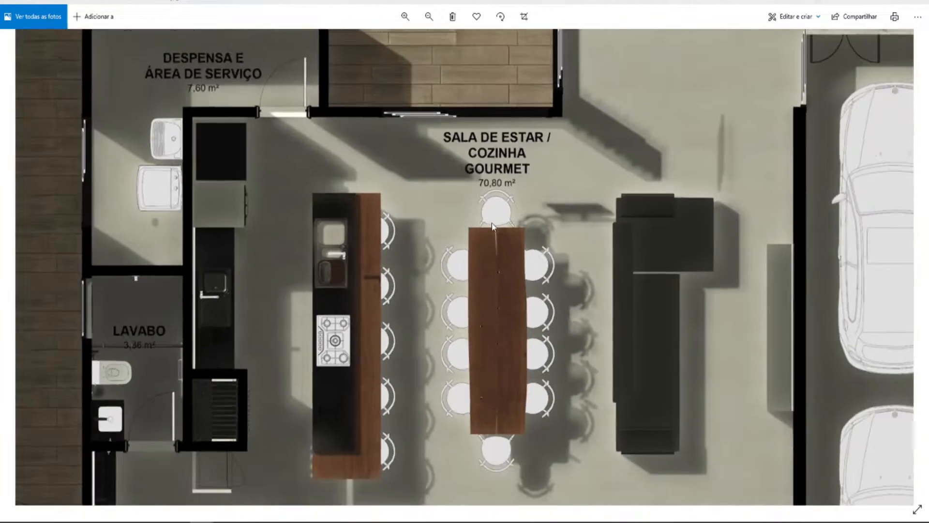
scroll(432, 257, "down", 6)
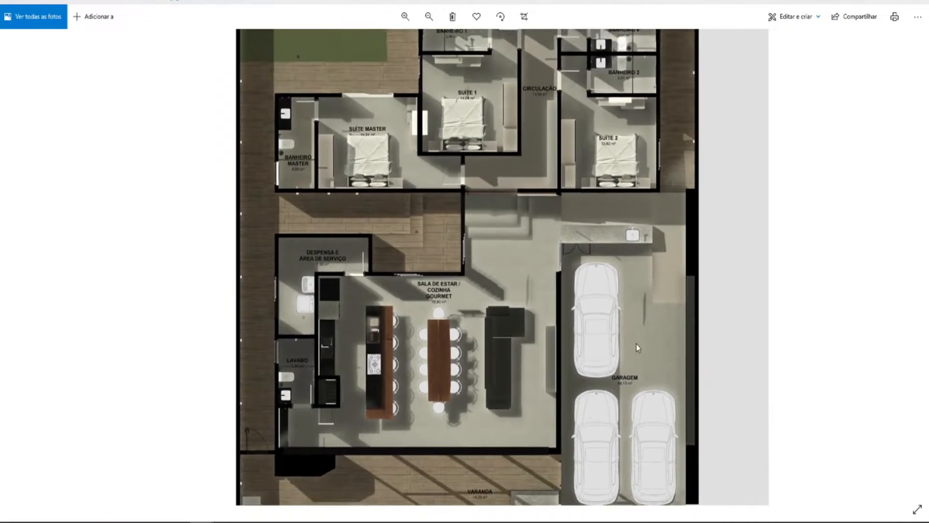
left_click_drag(638, 348, 654, 225)
scroll(631, 246, "up", 3)
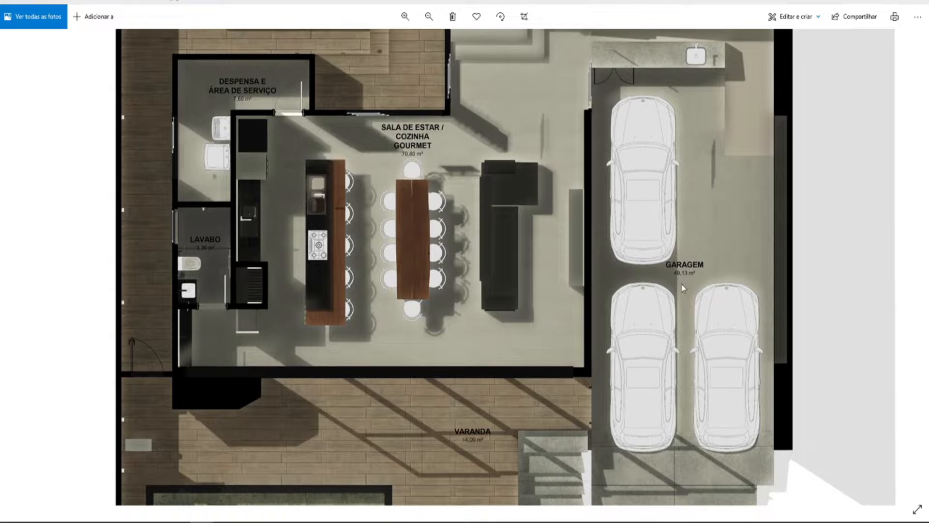
scroll(685, 271, "down", 2)
left_click(916, 2)
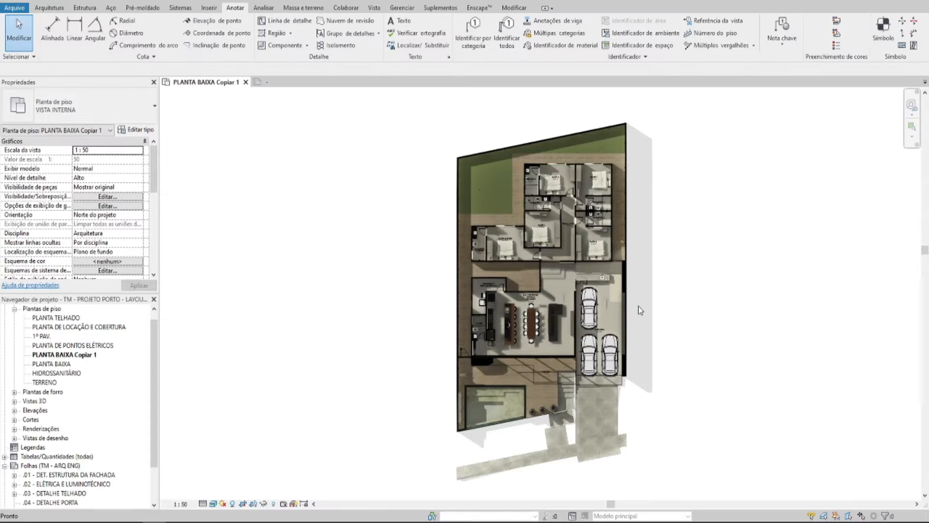
Step: Select all three BMW cars in the GARAGEM and override their element graphics in the view with a surface transparency of 80
scroll(634, 291, "up", 5)
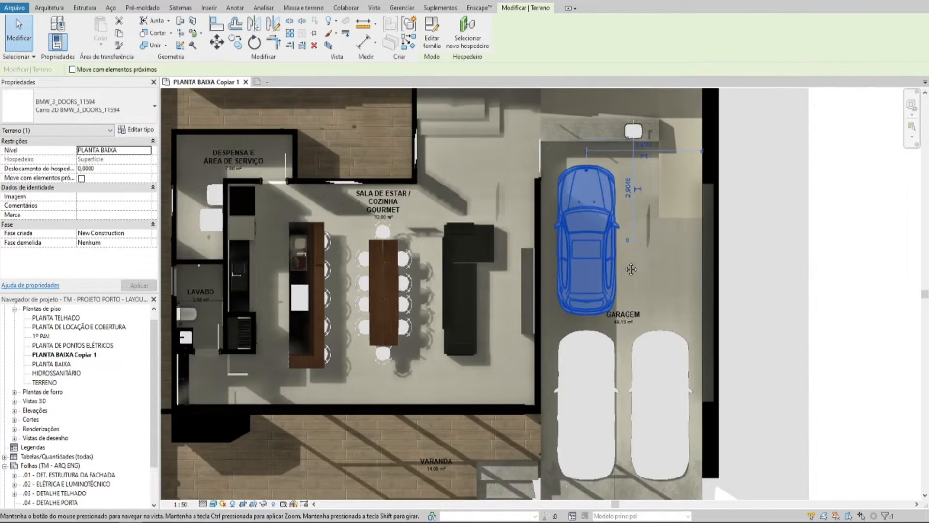
middle_click_drag(631, 270, 658, 232)
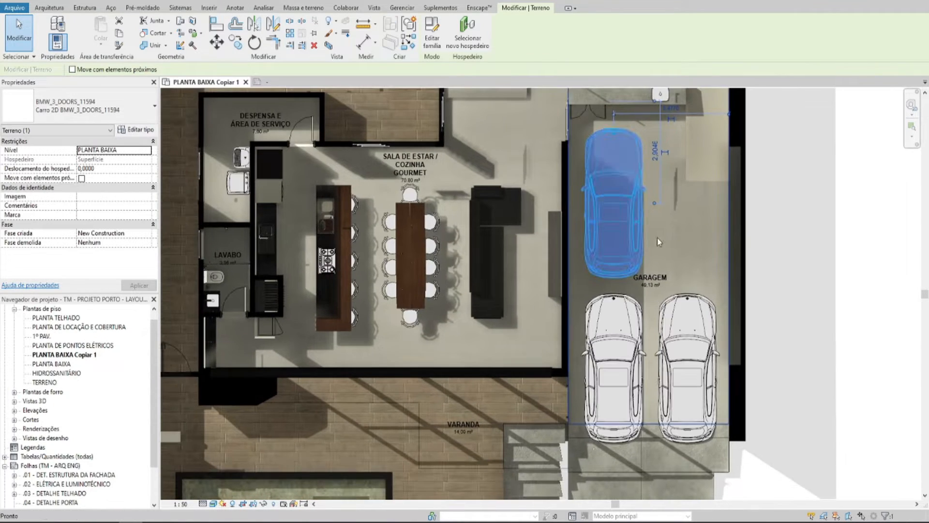
key("s")
key("a")
left_click(332, 33)
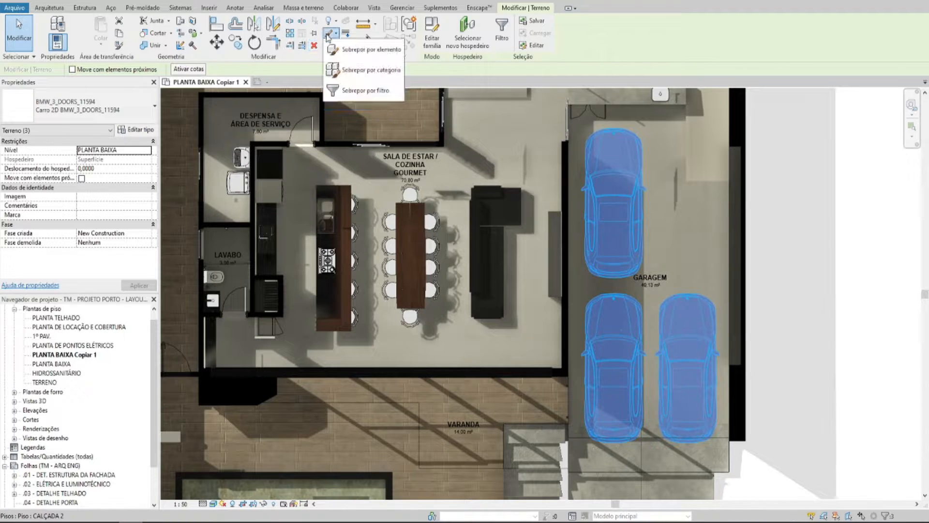
left_click(358, 50)
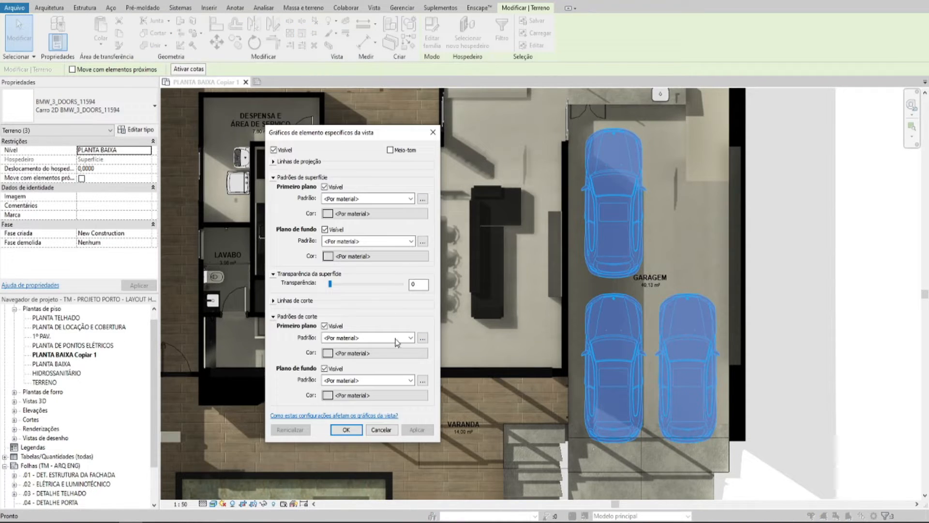
type("80")
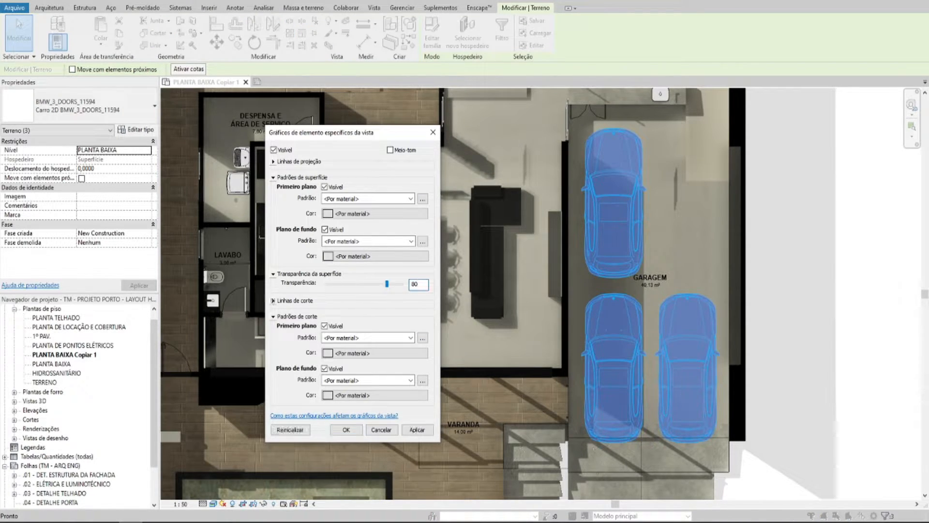
left_click(346, 429)
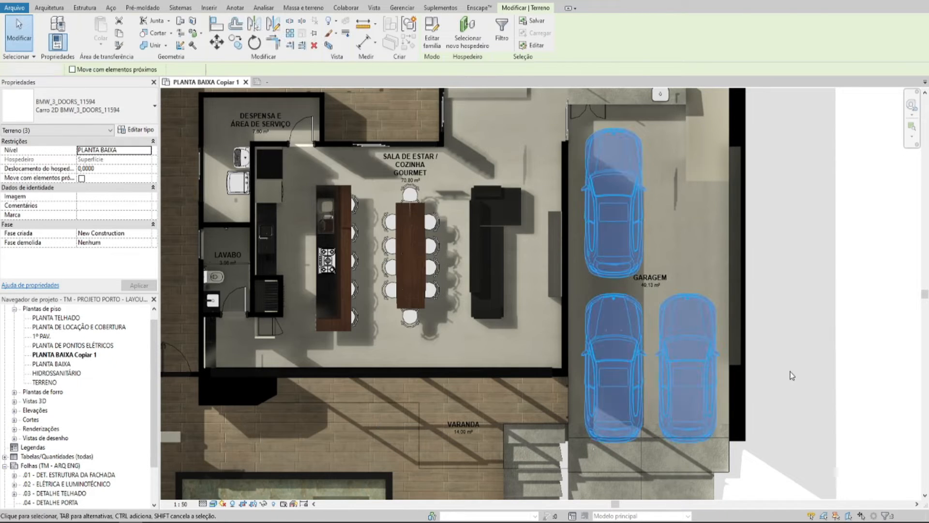
key("Escape")
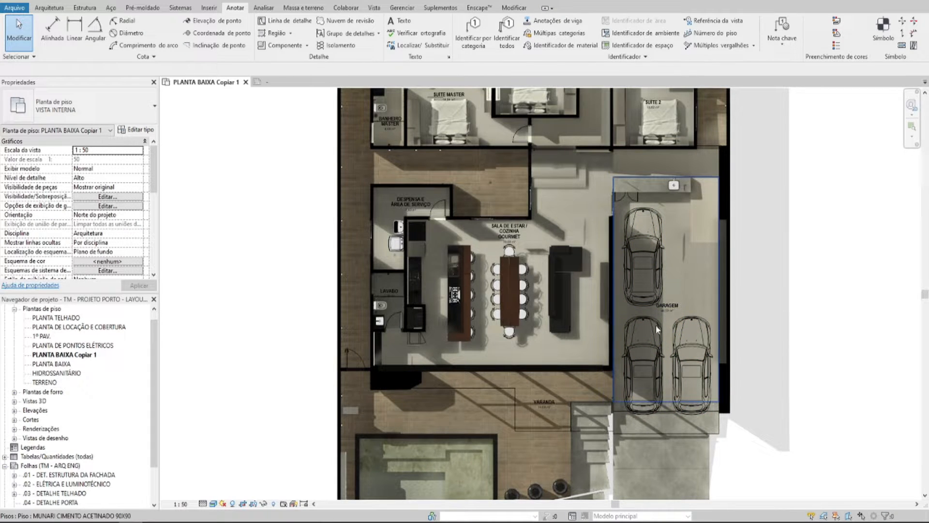
scroll(659, 338, "up", 3)
left_click(643, 237)
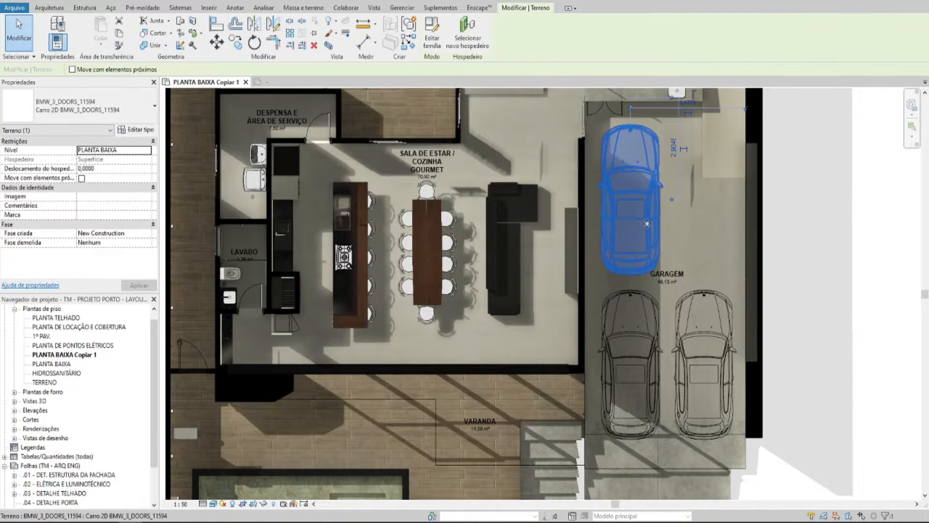
key("Escape")
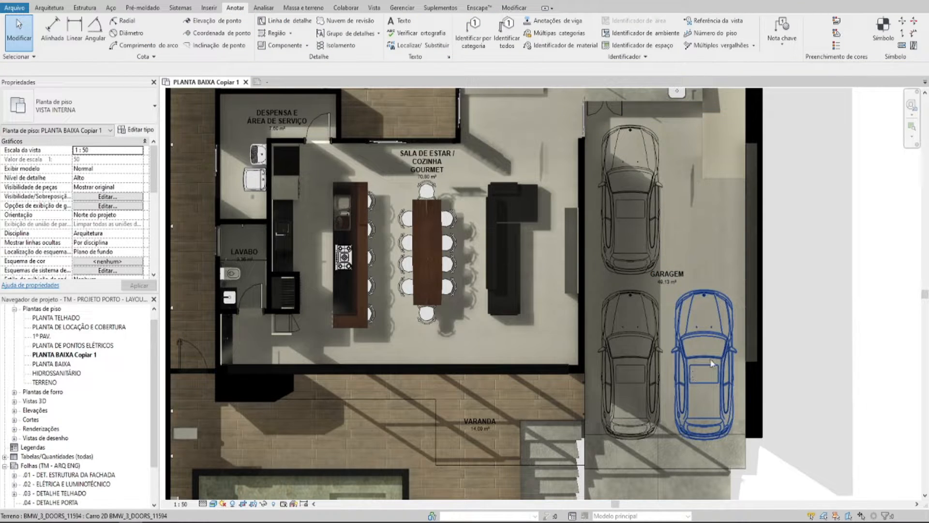
Step: Look over the plan with the transparent cars, from the GARAGEM and front deck back to the living area and suites
middle_click_drag(698, 242, 669, 201)
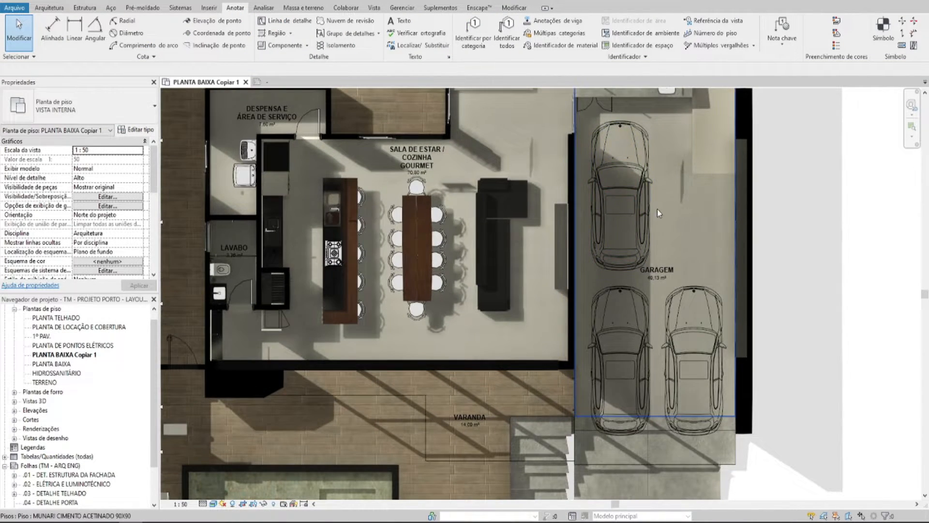
middle_click_drag(674, 244, 671, 193)
scroll(670, 192, "down", 1)
middle_click_drag(643, 337, 637, 363)
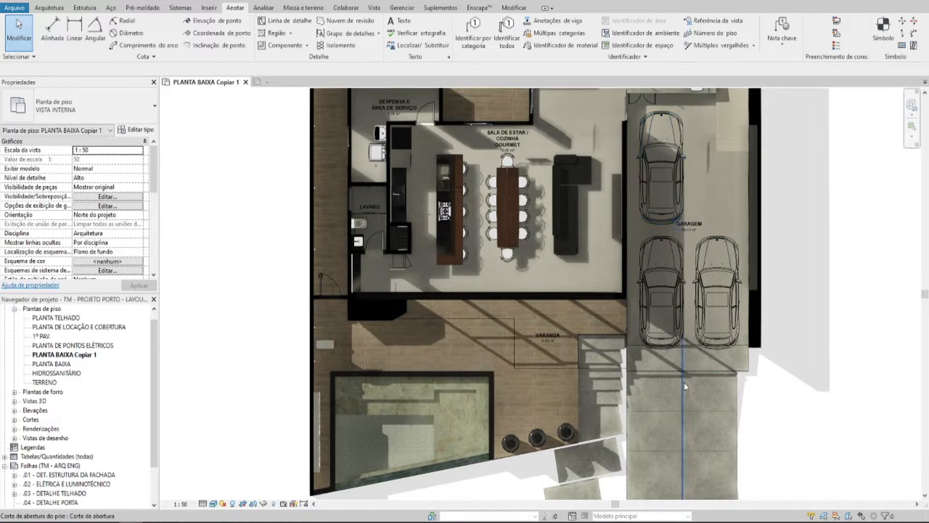
middle_click_drag(693, 221, 694, 278)
middle_click_drag(645, 263, 626, 322)
scroll(555, 245, "down", 3)
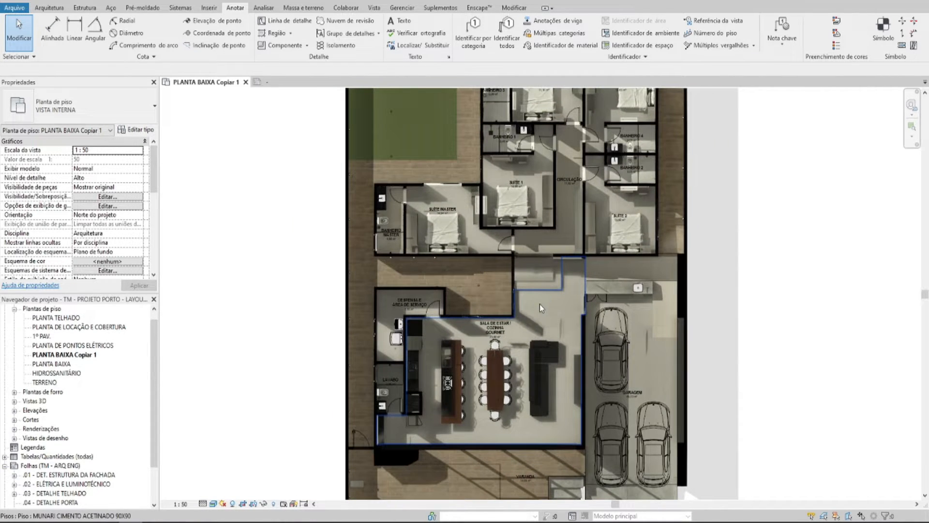
middle_click_drag(539, 304, 553, 265)
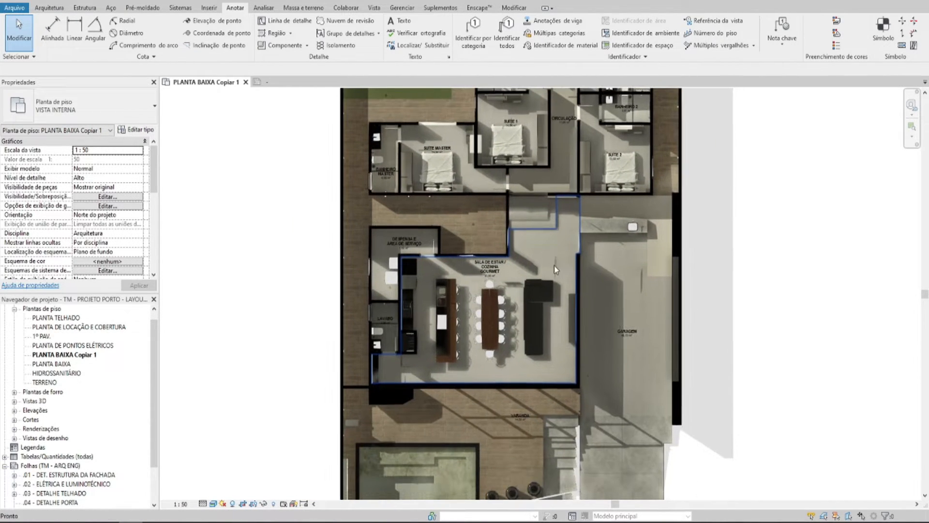
middle_click_drag(255, 180, 272, 189)
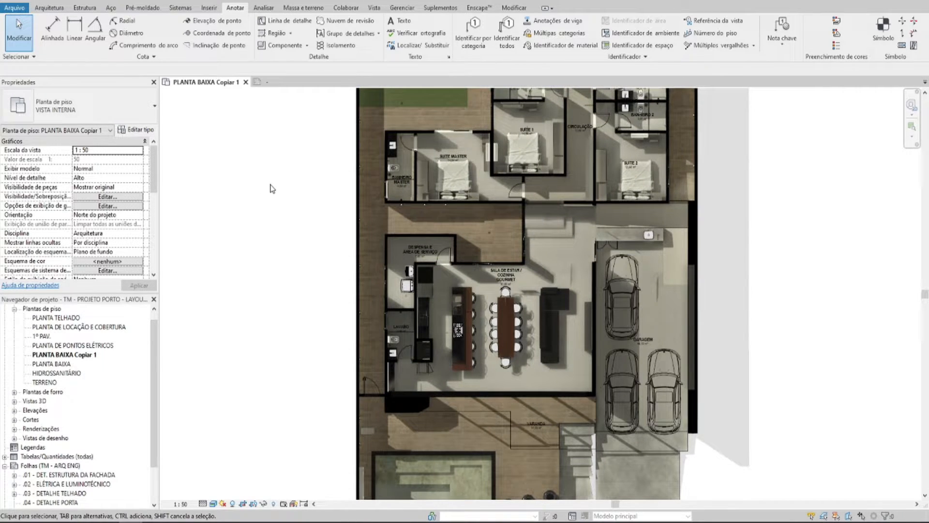
middle_click_drag(243, 226, 262, 228)
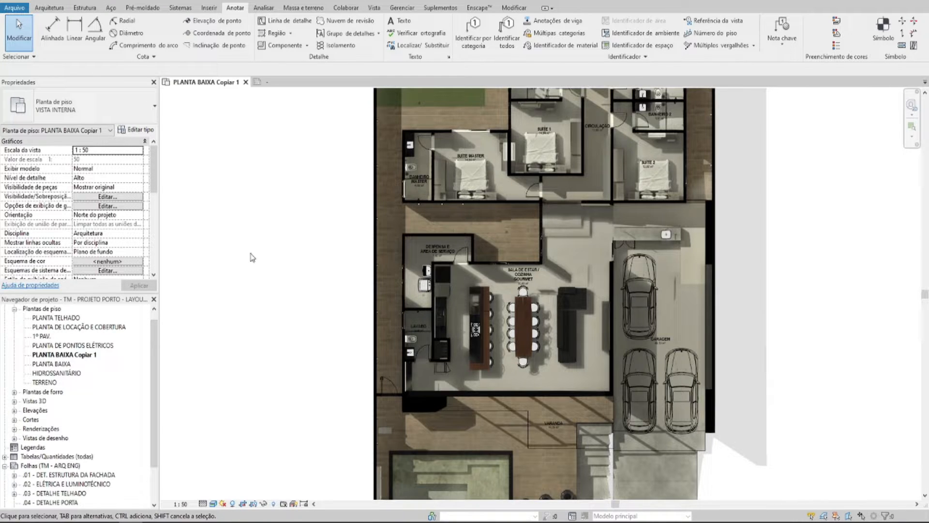
middle_click_drag(255, 271, 291, 252)
middle_click_drag(323, 282, 297, 282)
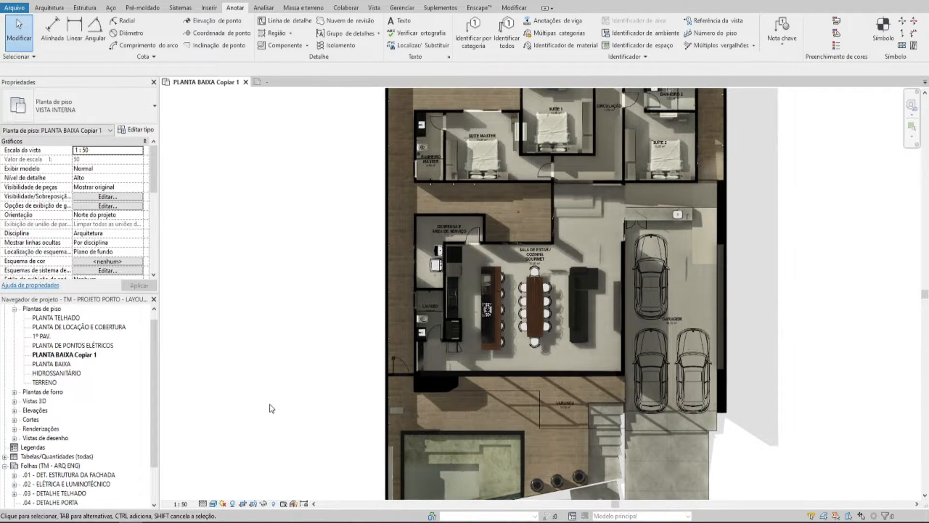
middle_click_drag(300, 332, 287, 333)
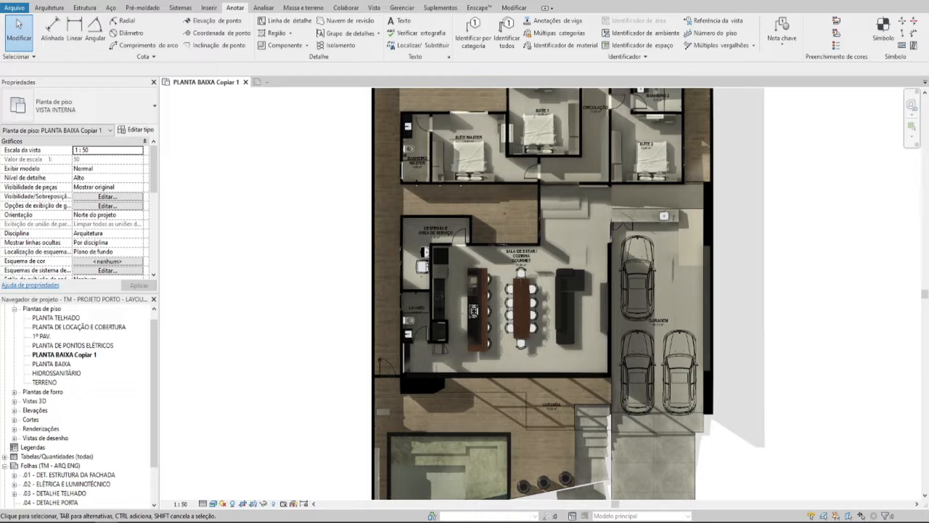
Step: Switch to File Explorer, view the porcelain sample photos in the PORC. ELIANE folder starting from 20211214_164620, and close the viewer
left_click_drag(928, 1, 519, 0)
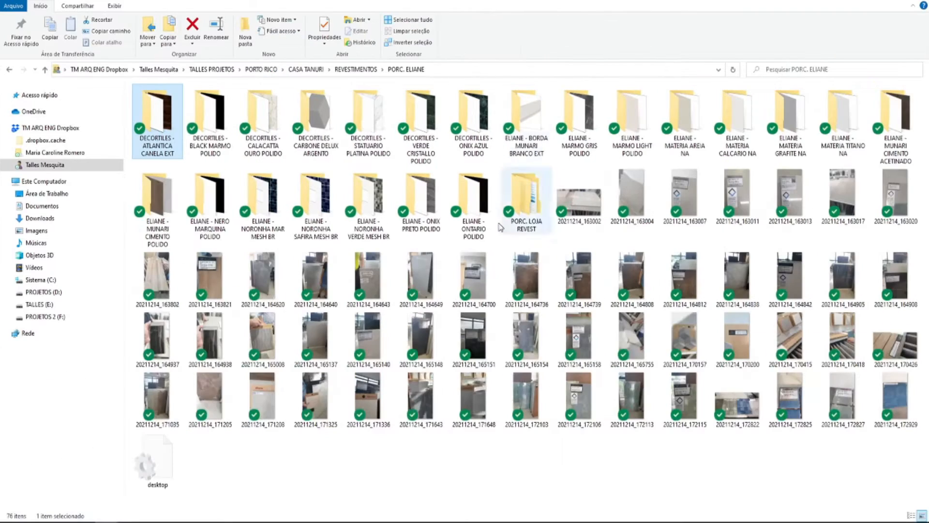
double_click(263, 276)
key("Right")
key("Right")
key("Right")
key("Right")
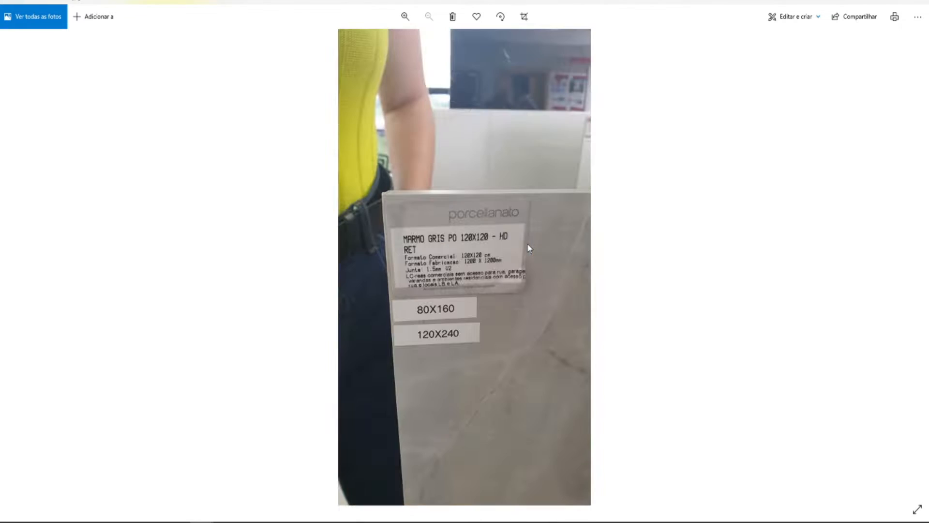
key("Right")
key("Right")
key("Right")
key("Right")
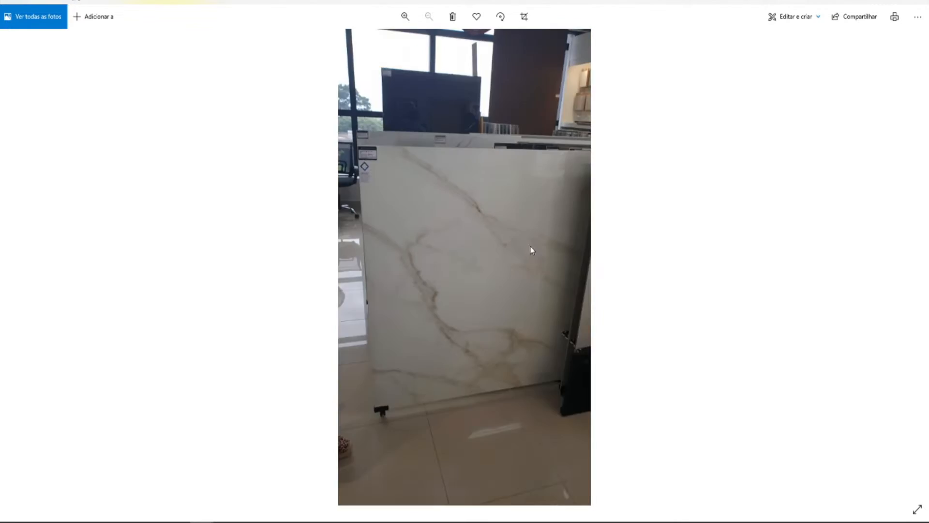
left_click(918, 6)
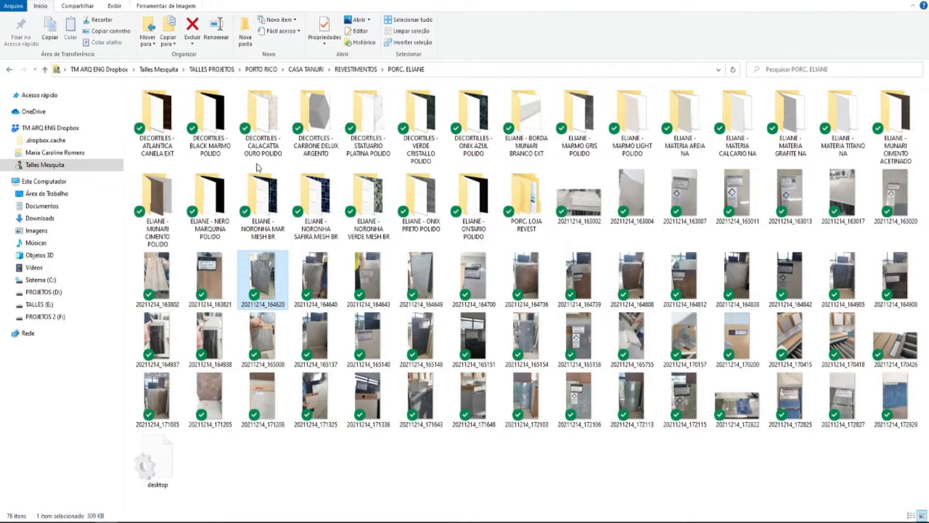
Step: Examine the 120x120 tile texture images in the DECORTILES - CALACATTA OURO POLIDO folder and return to Revit
double_click(264, 116)
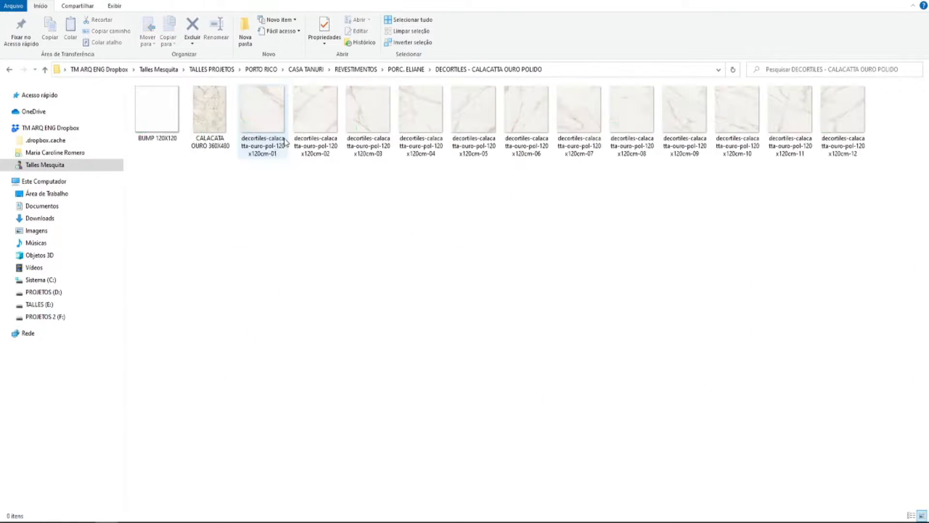
double_click(363, 125)
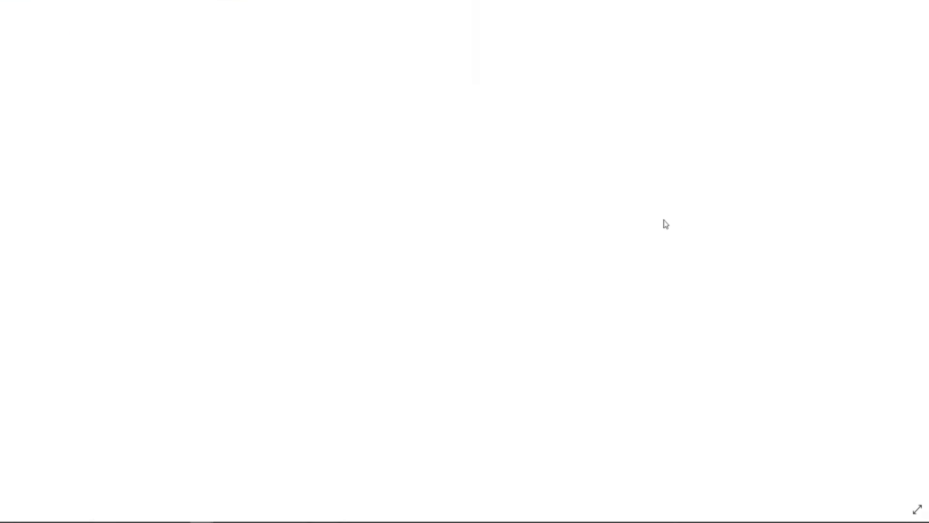
scroll(692, 242, "down", 7)
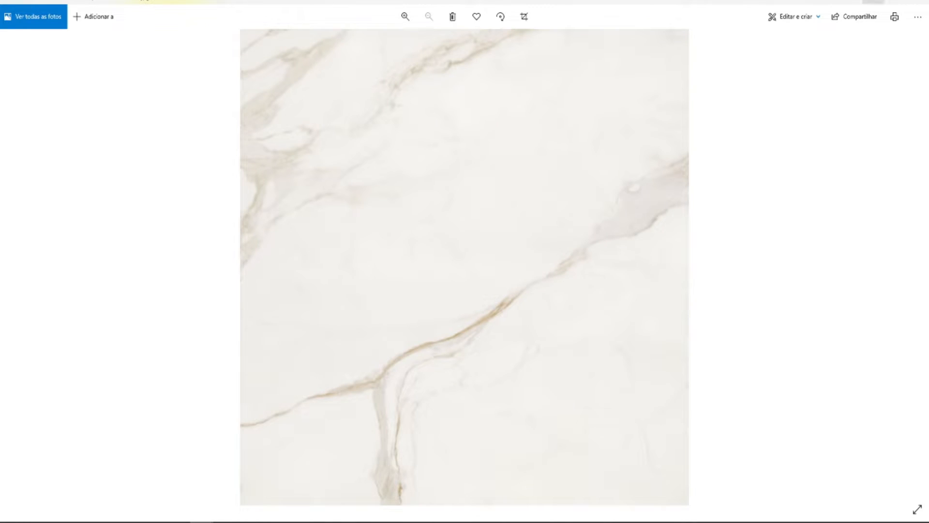
left_click(918, 2)
double_click(260, 120)
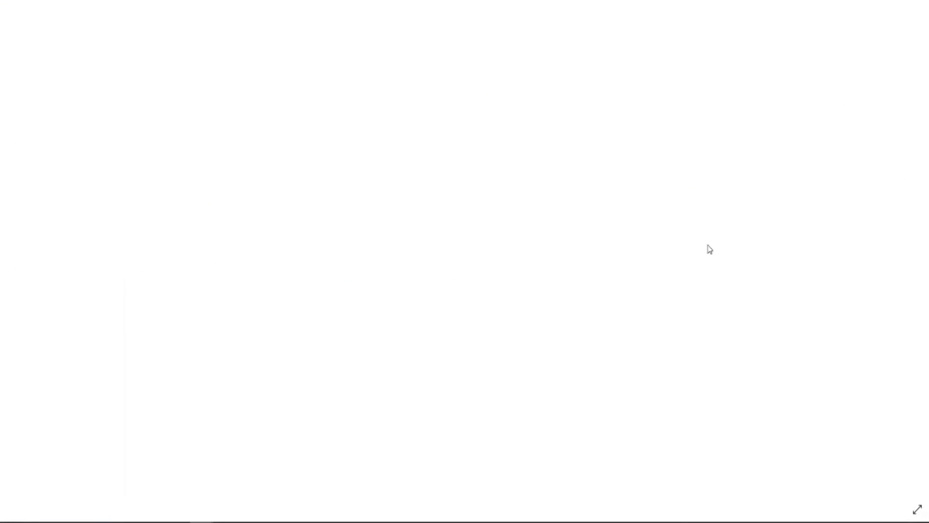
scroll(563, 299, "down", 2)
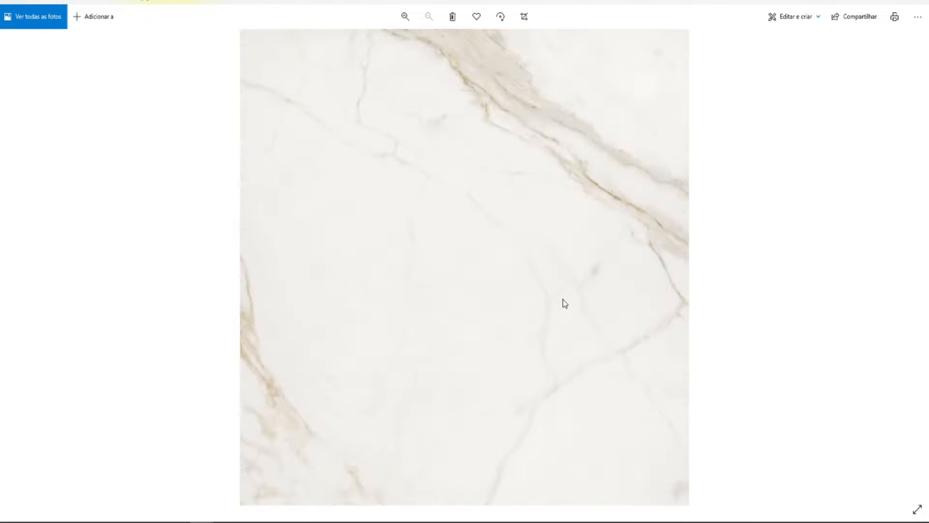
key("Right")
key("Right")
left_click(917, 2)
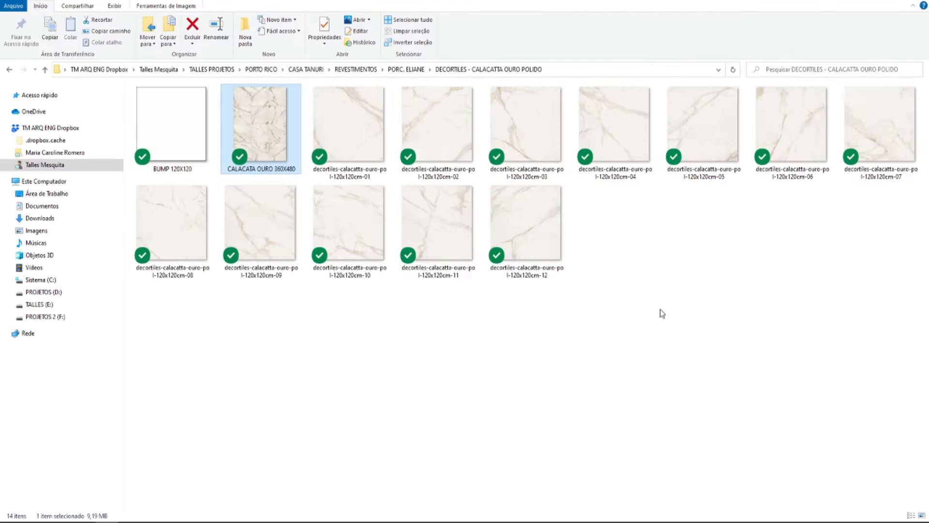
key("alt+Left")
left_click(872, 2)
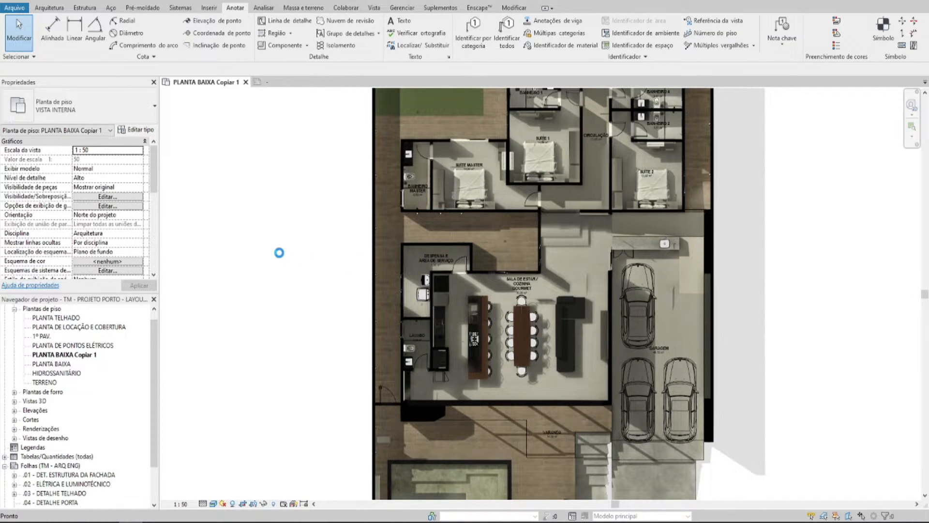
Step: Rename the floor plan view PLANTA BAIXA Copiar 1 as LAYOUT HUMANIZADO
left_click(479, 8)
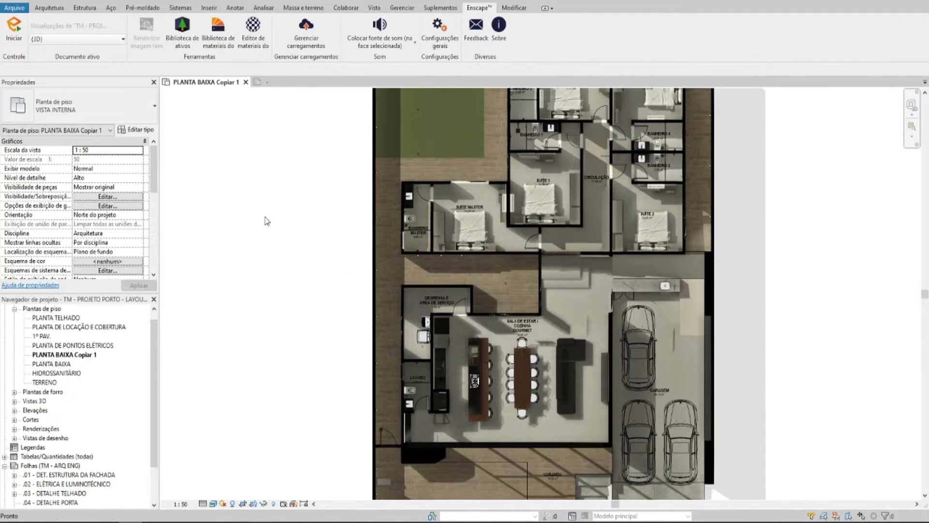
right_click(59, 355)
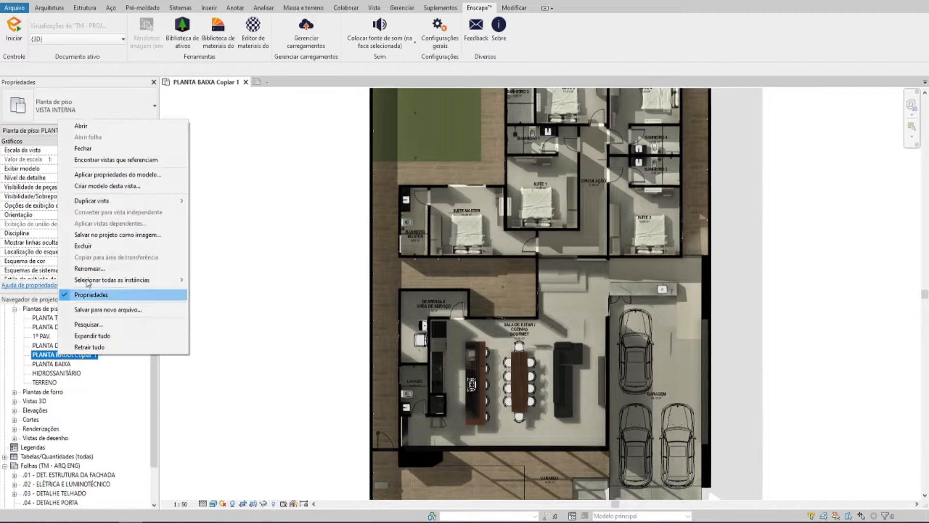
left_click(106, 269)
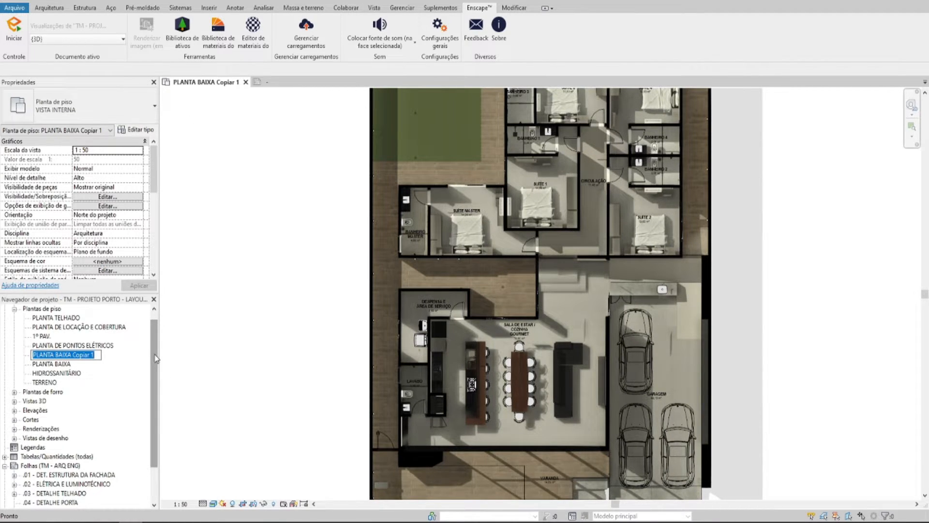
type("LAYOUT HU")
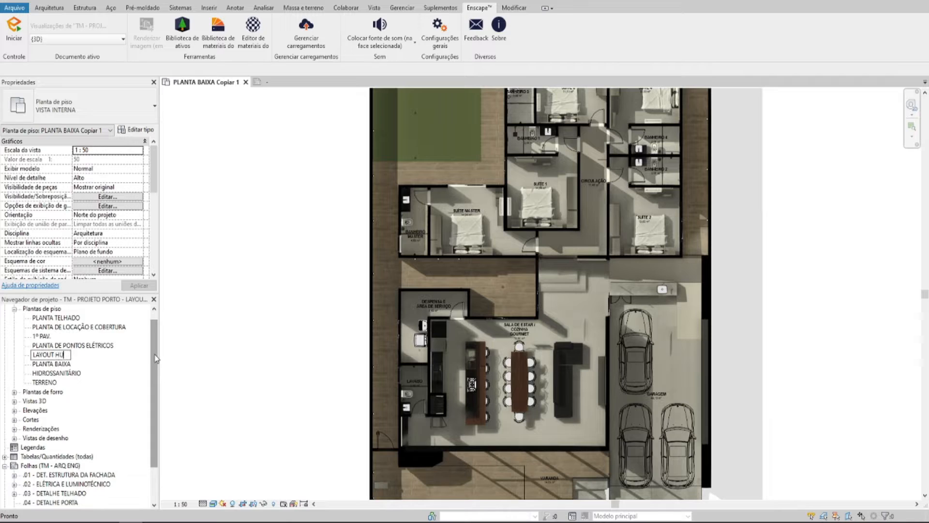
type("MANIZADO")
key("Return")
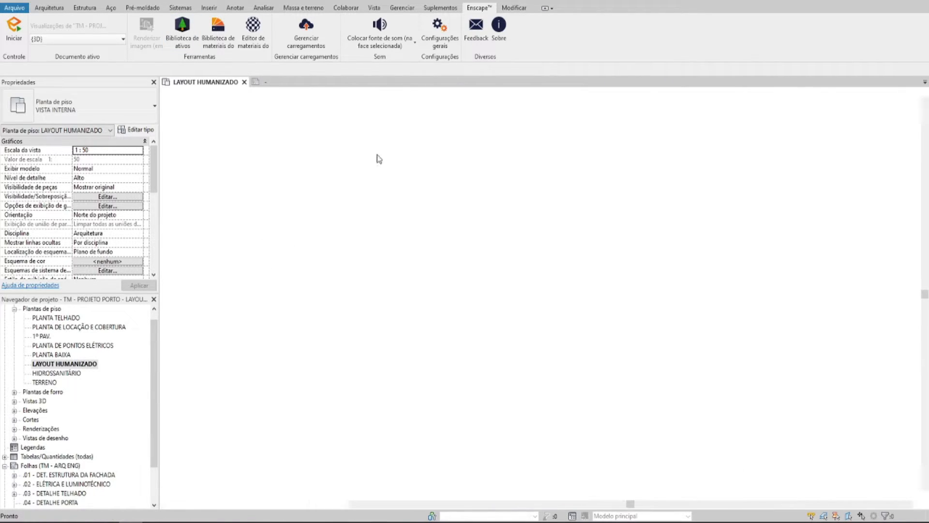
Step: In the {3D} view, clear away the dashed level lines, the triangular marker beside the house and the stray element below the terrain
middle_click_drag(359, 173, 380, 153, "shift")
scroll(340, 229, "up", 2)
middle_click_drag(337, 261, 323, 225)
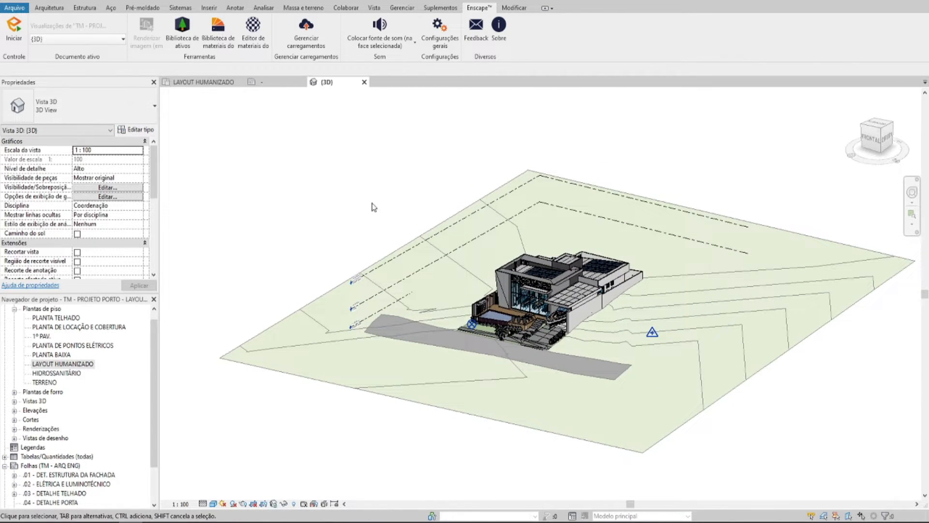
middle_click_drag(375, 208, 390, 180, "shift")
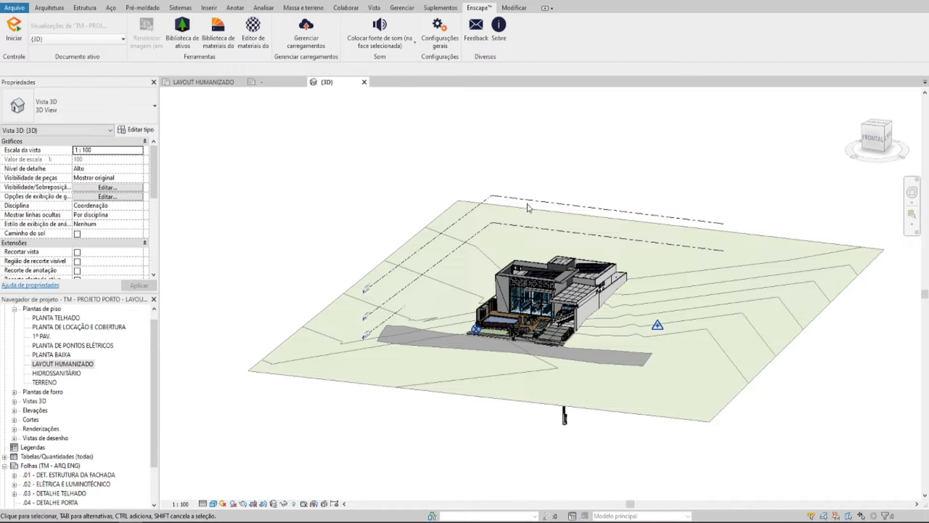
left_click(532, 201)
key("Delete")
left_click_drag(641, 179, 685, 432)
key("Escape")
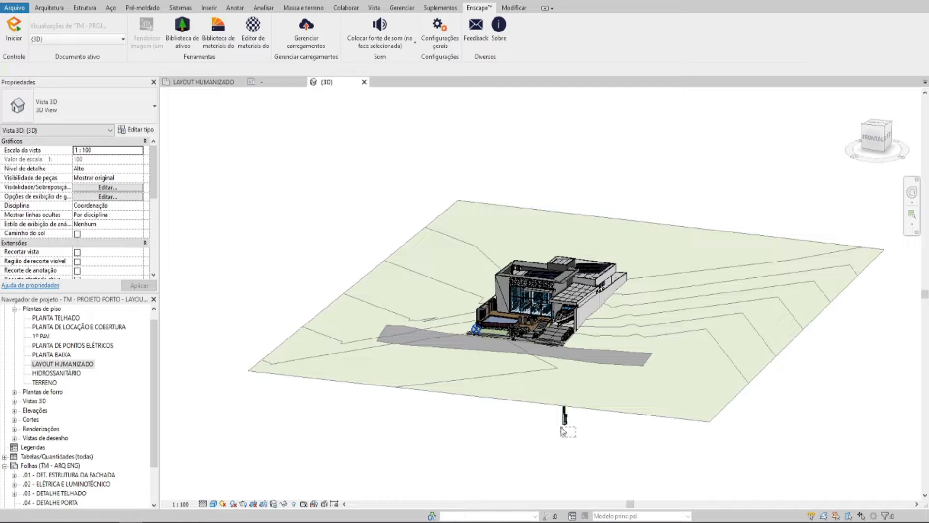
left_click(564, 417)
key("Escape")
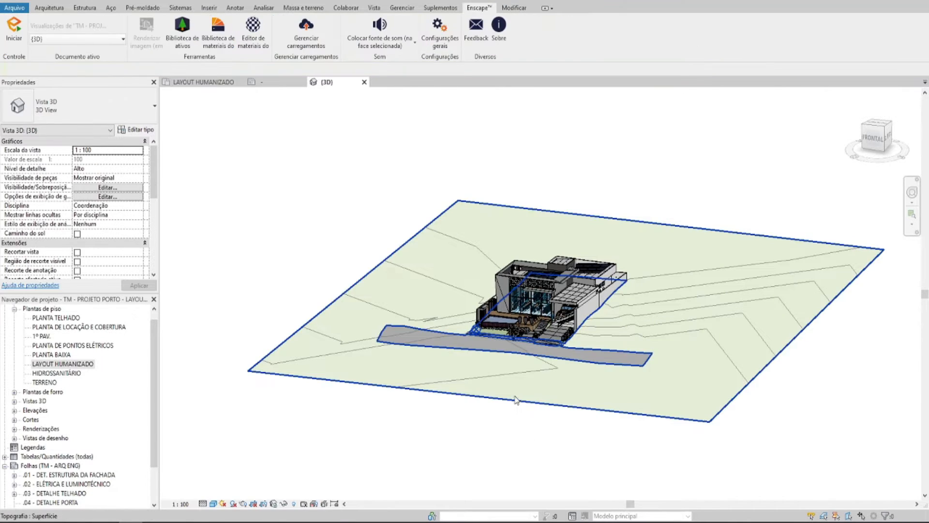
Step: Examine the house model up close in the 3D view, from its street facade, pool deck and garage to the roof
scroll(539, 425, "up", 4)
scroll(503, 327, "up", 4)
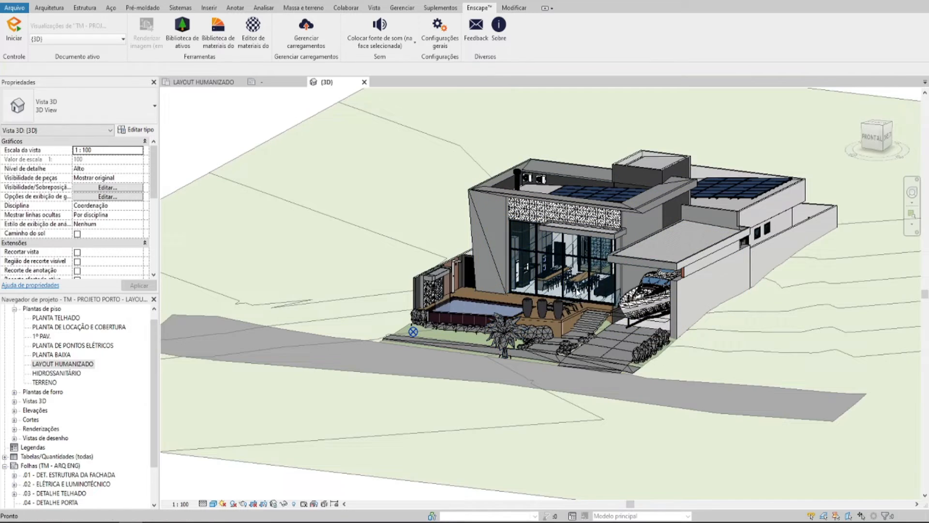
middle_click_drag(577, 291, 526, 123, "shift")
mouse_move(513, 156)
middle_mouse_down()
mouse_move(526, 152)
mouse_move(513, 145)
mouse_move(523, 154)
mouse_move(513, 152)
middle_mouse_up()
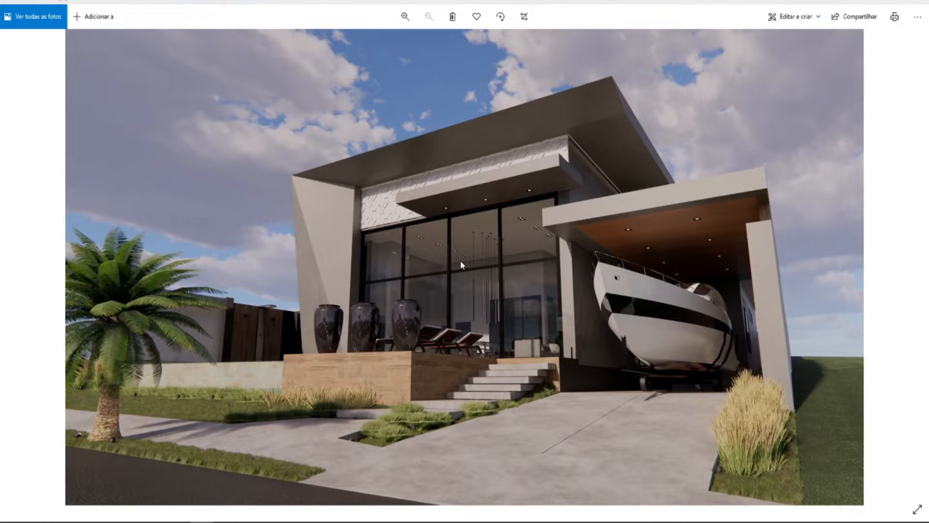
Step: In the photo viewer, look through the rendered images of the house, covering the facade, pool, living area, bathroom and bedroom
key("Right")
key("Right")
key("Right")
key("Right")
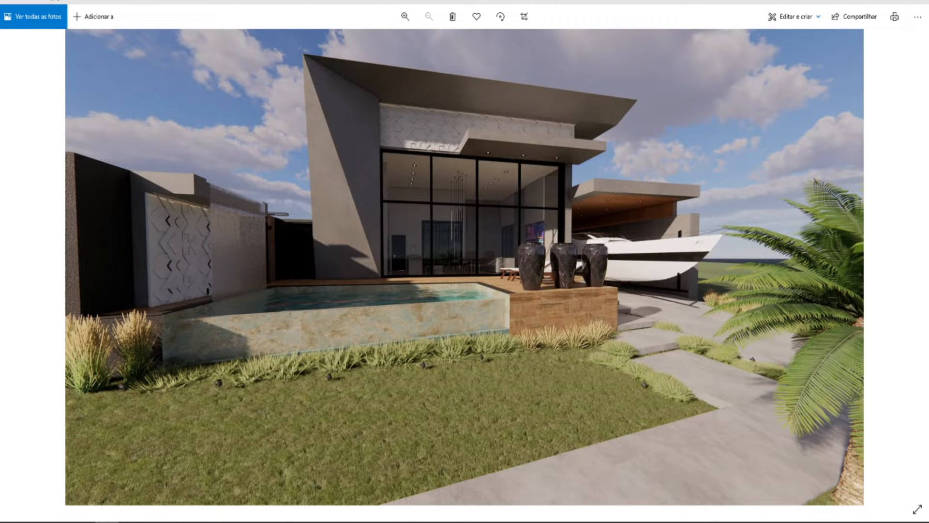
key("Right")
key("Right")
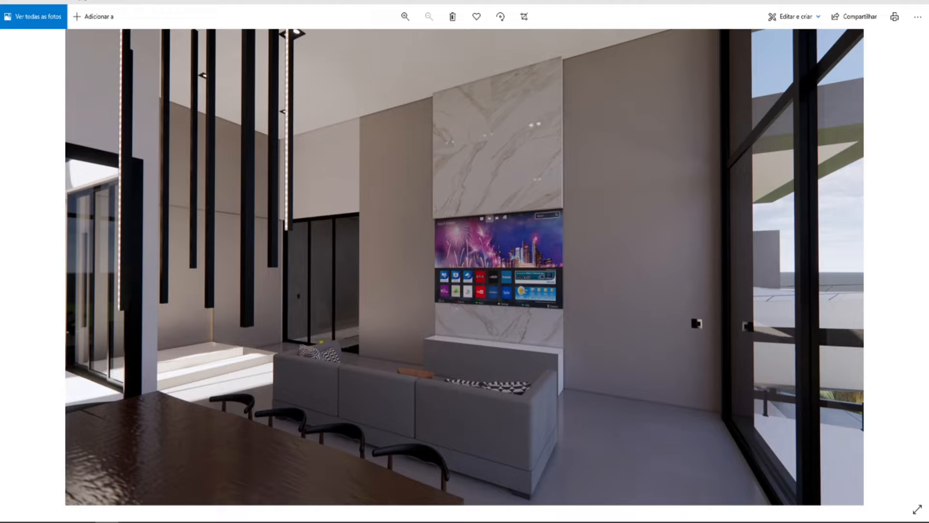
key("Right")
key("Right")
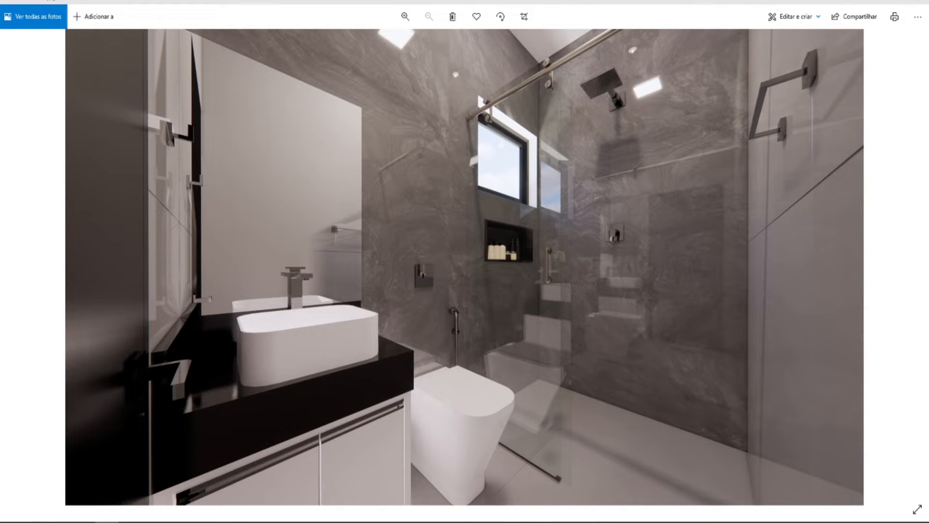
key("Right")
key("Right")
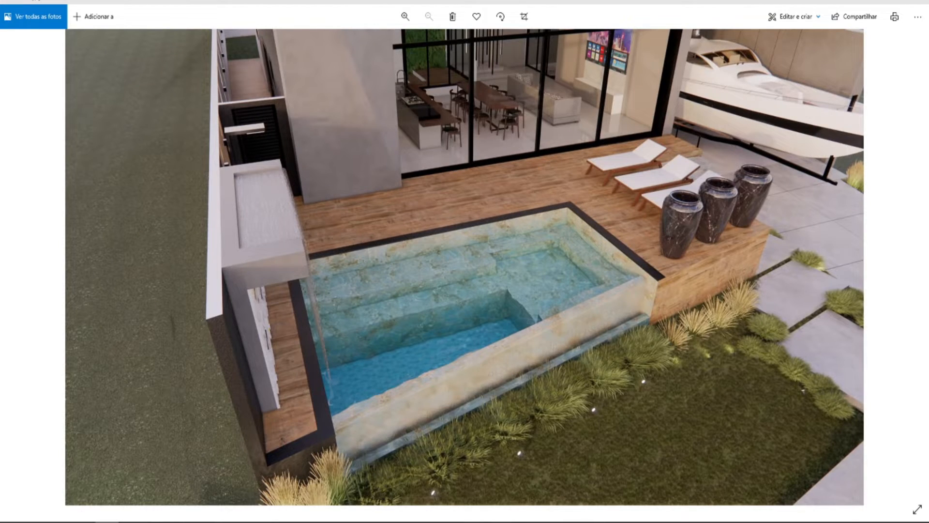
key("Right")
key("Right")
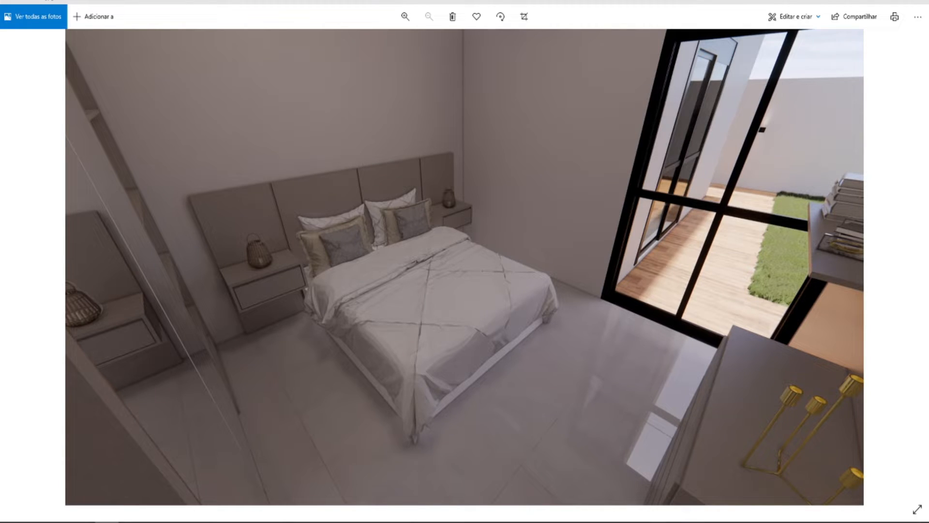
Step: Look through the remaining bedroom and bathroom renders, and close all photo viewer windows
key("Right")
key("Right")
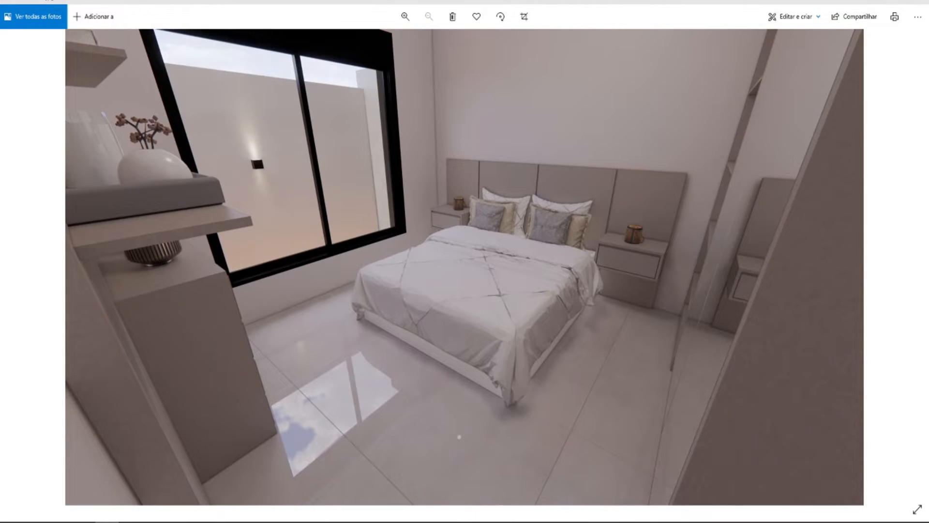
key("Right")
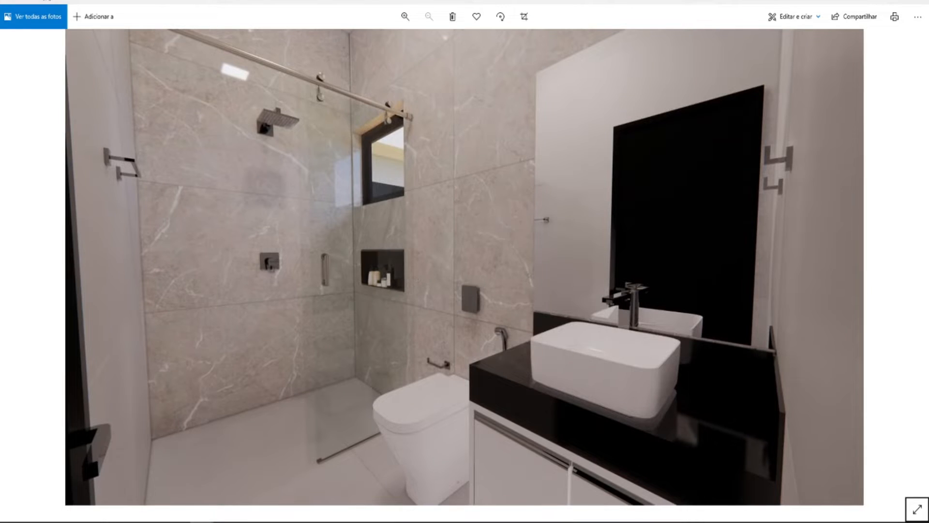
key("Right")
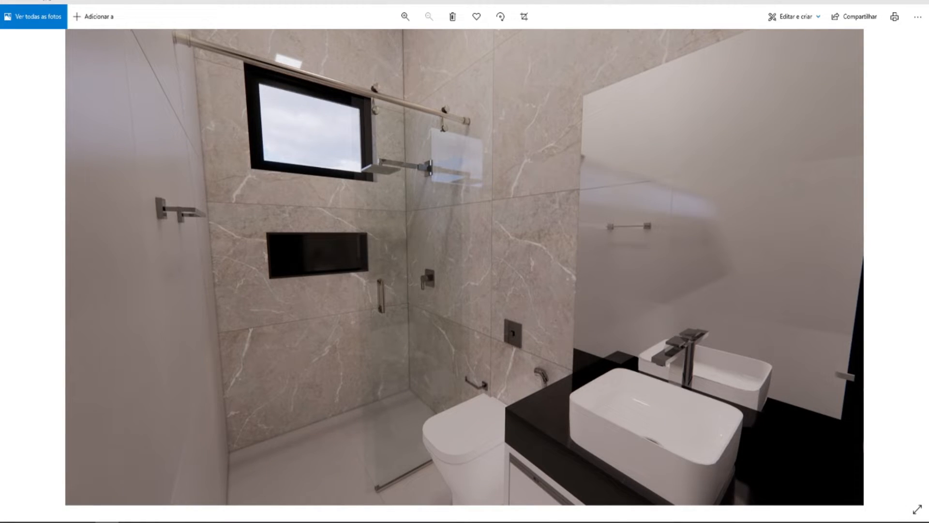
key("Right")
key("Right")
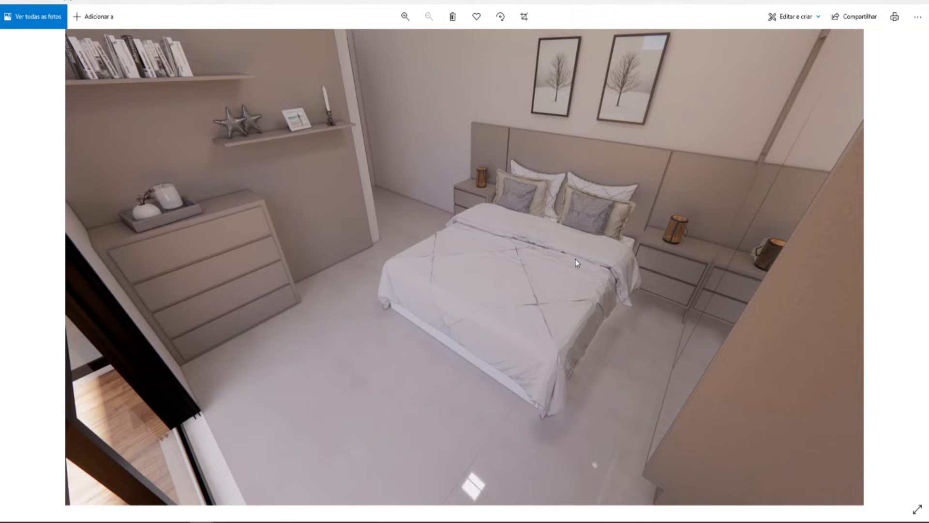
key("Right")
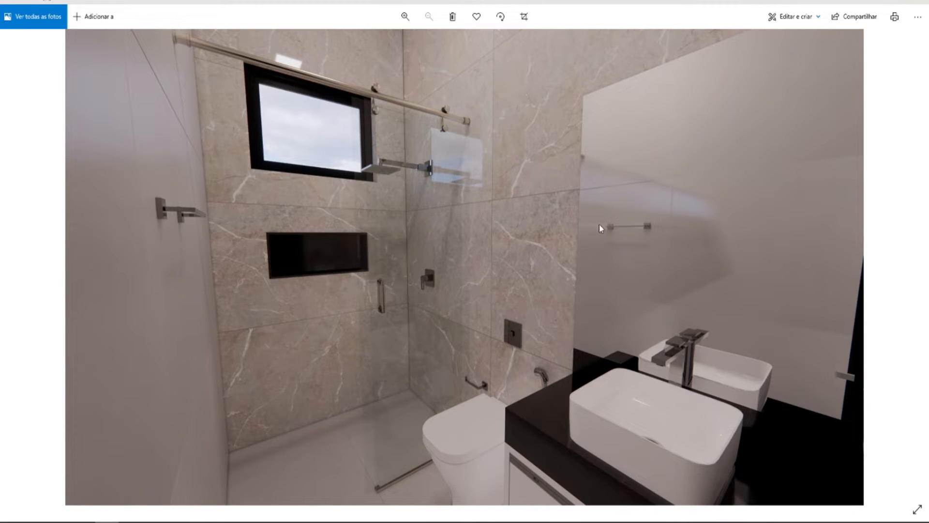
right_click(203, 519)
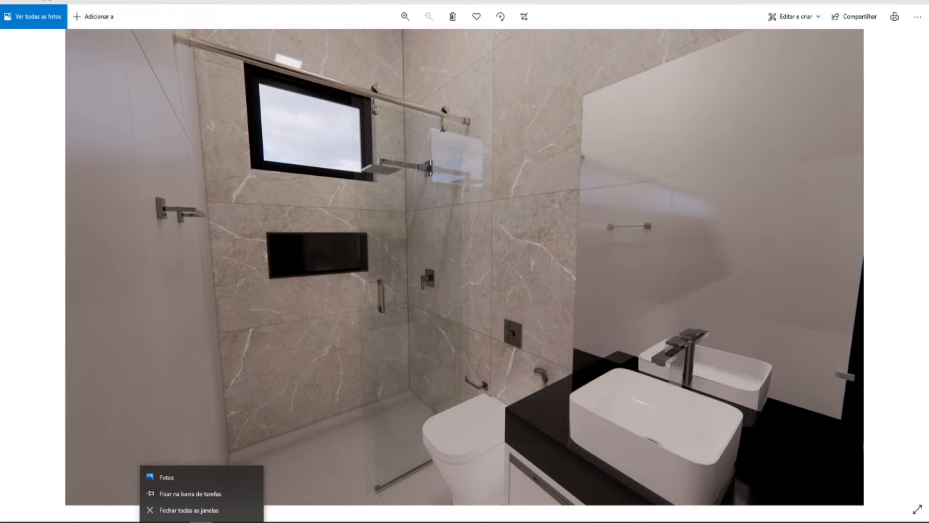
left_click(191, 512)
Step: From Revit's {3D} view, start Enscape and approach the street facade of the rendered house
middle_click_drag(477, 168, 413, 83, "shift")
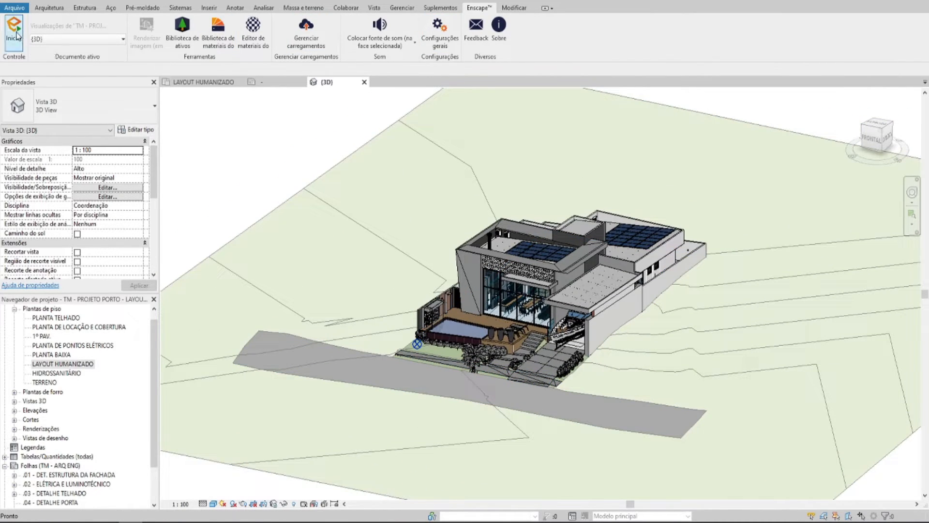
middle_click_drag(489, 252, 396, 188, "shift")
middle_click_drag(402, 226, 397, 204, "shift")
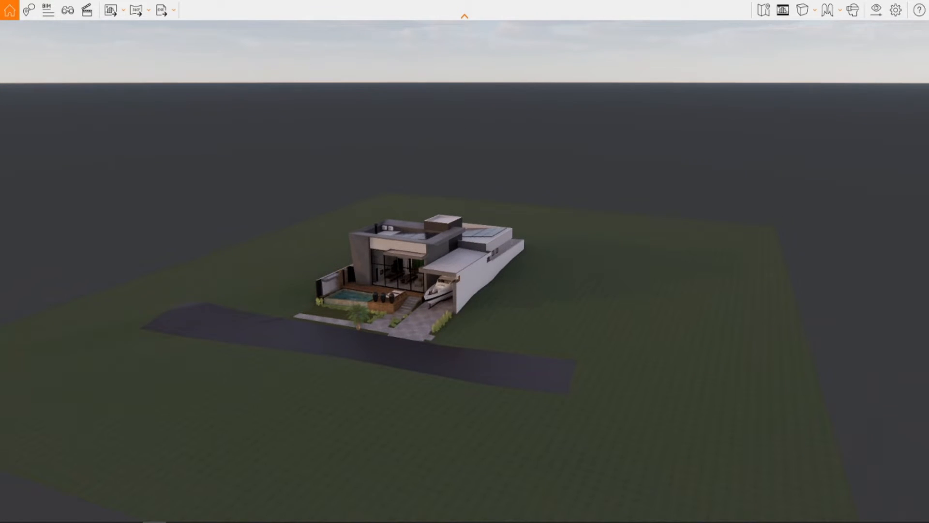
left_click_drag(312, 273, 283, 301)
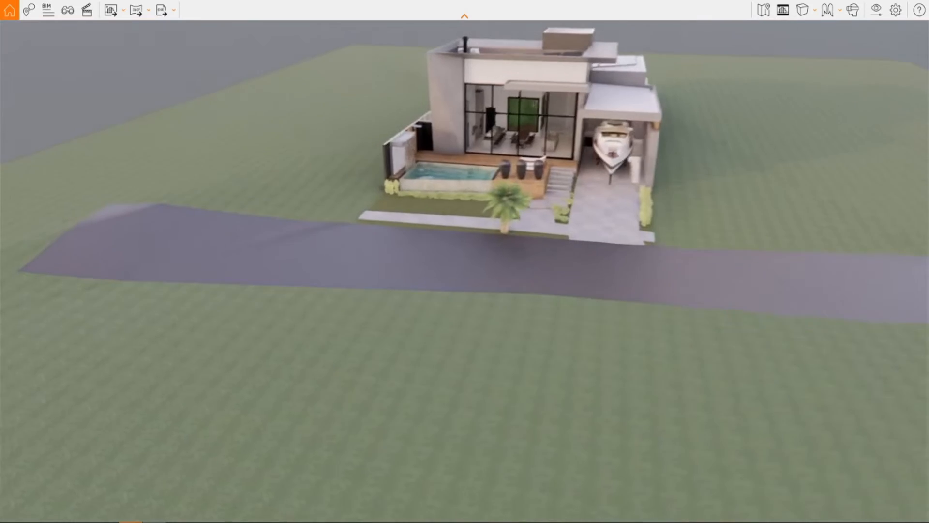
key("w")
key("space")
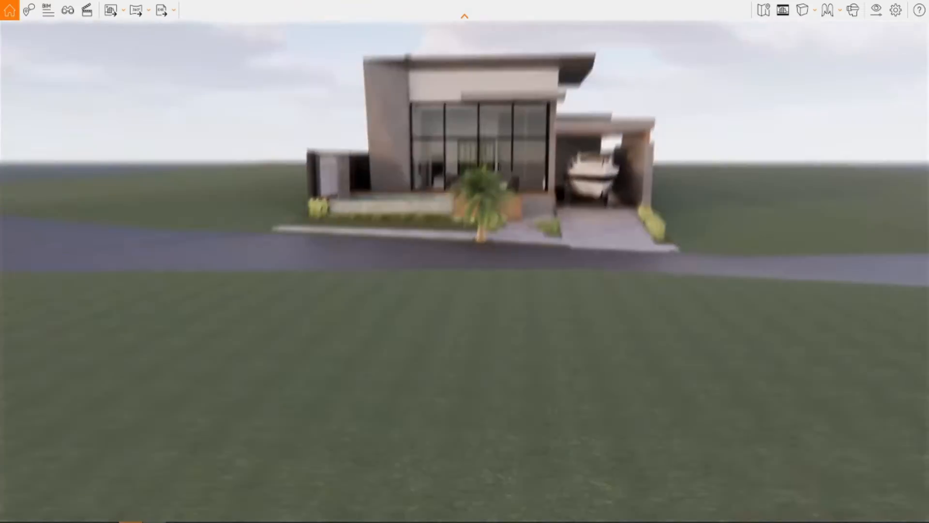
key("w")
key("w")
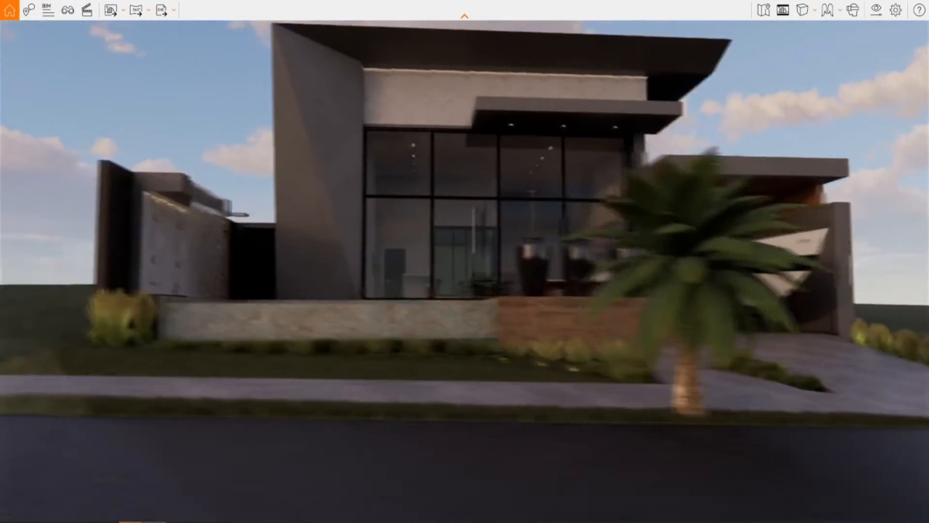
Step: View the lit facade and garage at 18:29, and set Enscape's time of day to 13:36
key("a")
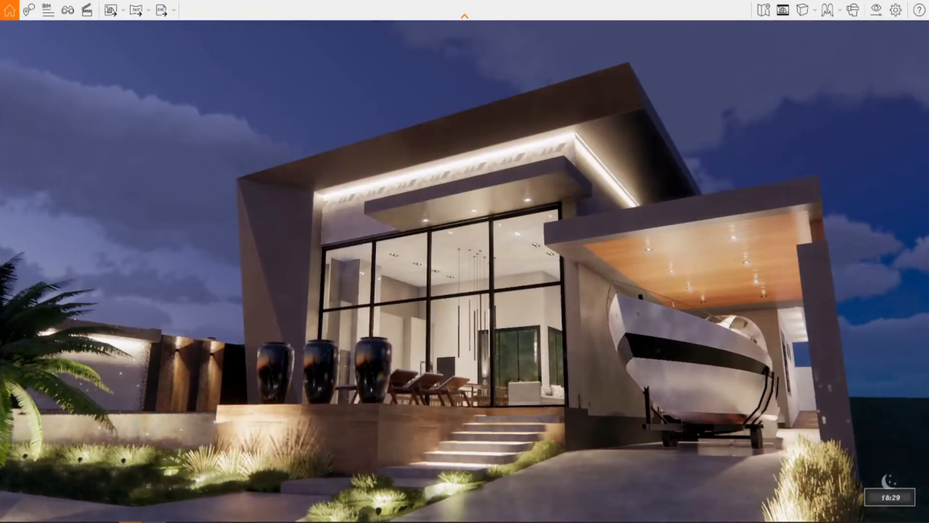
right_click_drag(678, 299, 508, 299, "shift")
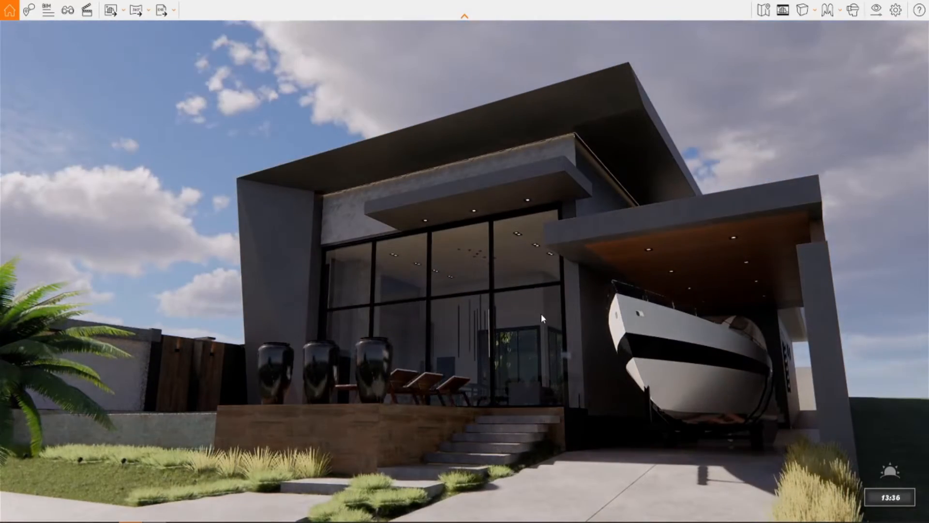
right_click_drag(422, 292, 523, 334)
Step: Walk around the rendered house to examine the facade, the pool deck and the living area behind the glass
key("a")
left_click_drag(465, 290, 532, 271)
key("d")
key("w")
key("w")
key("w")
key("s")
key("d")
key("d")
key("s")
key("a")
key("w")
key("a")
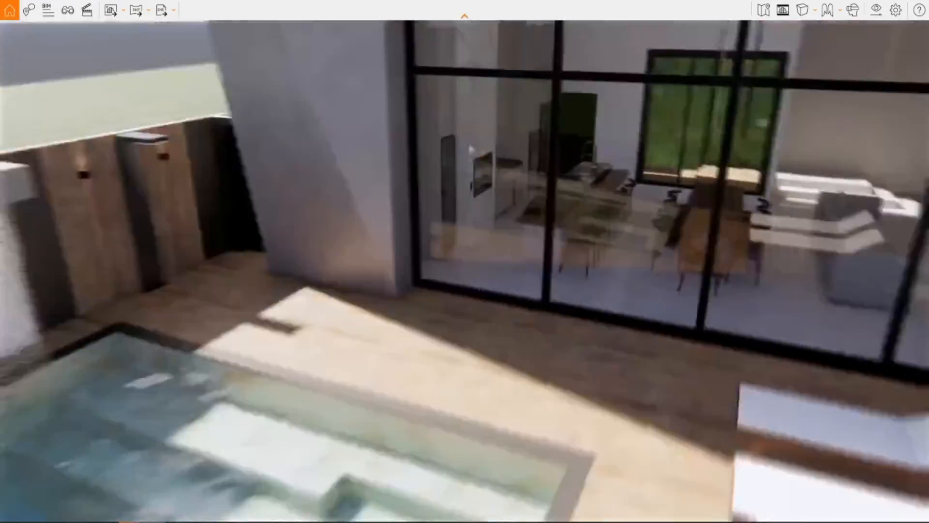
key("s")
left_click_drag(465, 261, 482, 232)
key("q")
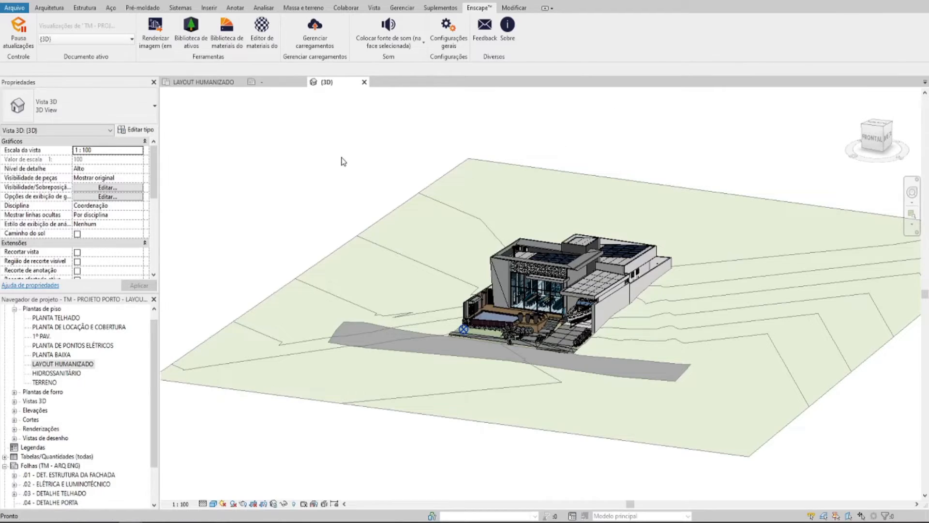
Step: Back in Revit, pause the Enscape updates and enclose the whole house in a section box
middle_click_drag(339, 180, 333, 176, "shift")
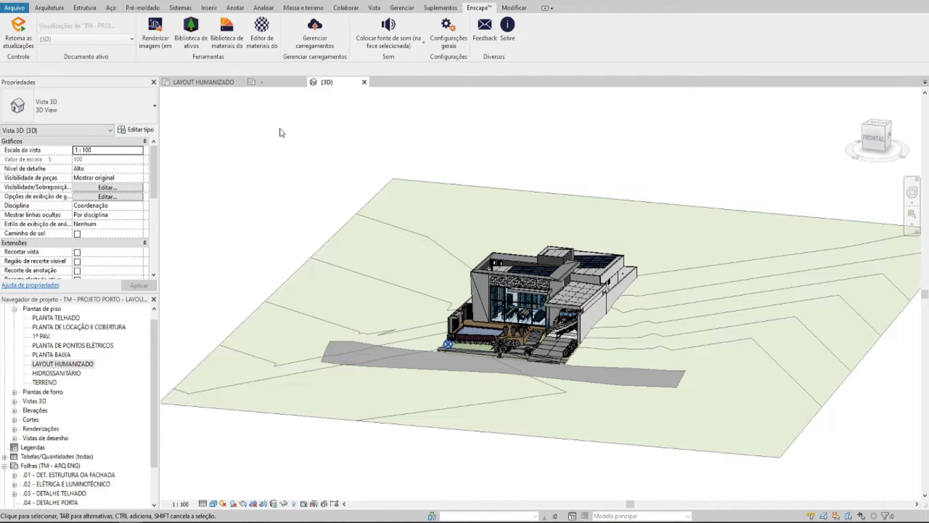
left_click_drag(487, 323, 546, 376)
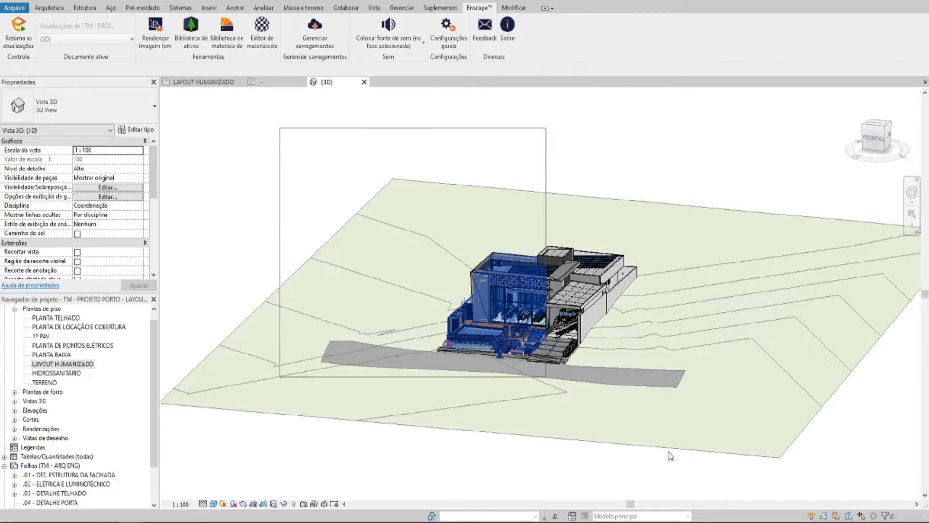
left_click_drag(670, 456, 670, 456)
left_click(328, 45)
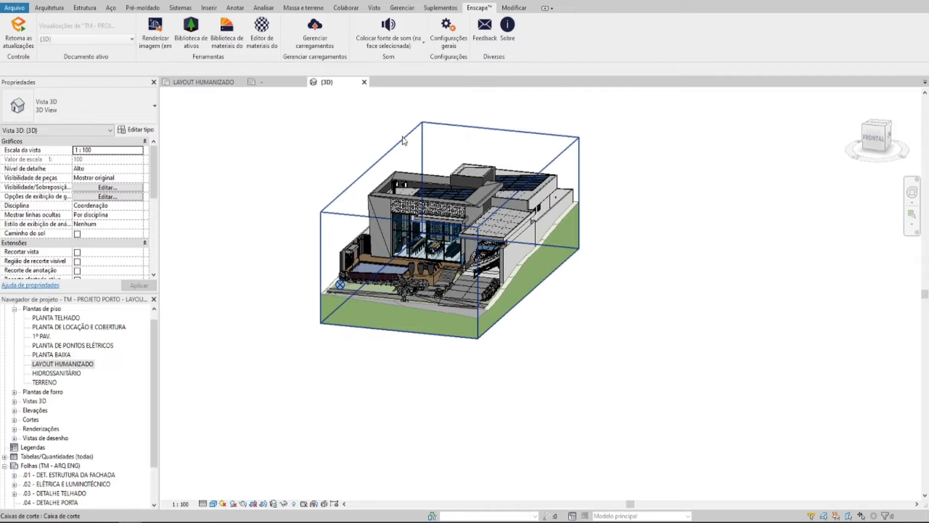
Step: Lower the top of the section box to cut the house horizontally below the roof, using the front of the model as reference
left_click(403, 139)
middle_click_drag(660, 250, 731, 322)
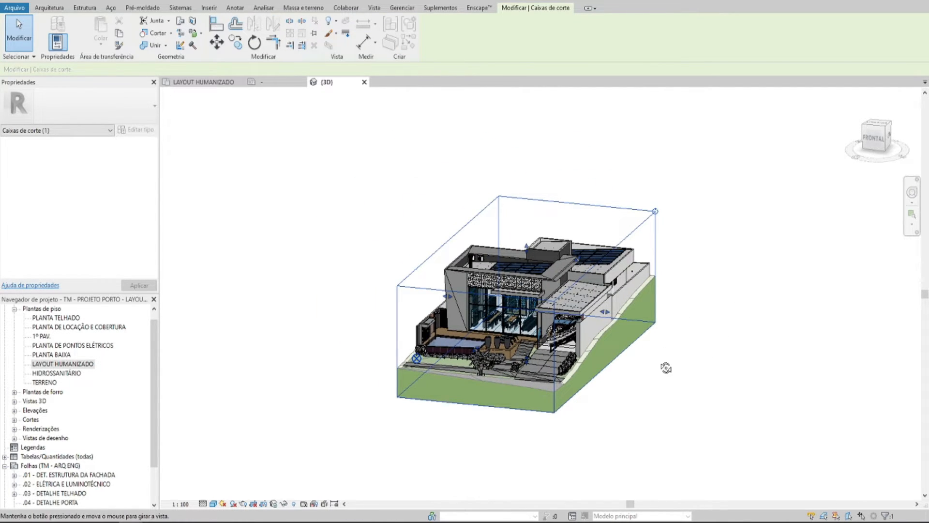
middle_click_drag(666, 368, 682, 286, "shift")
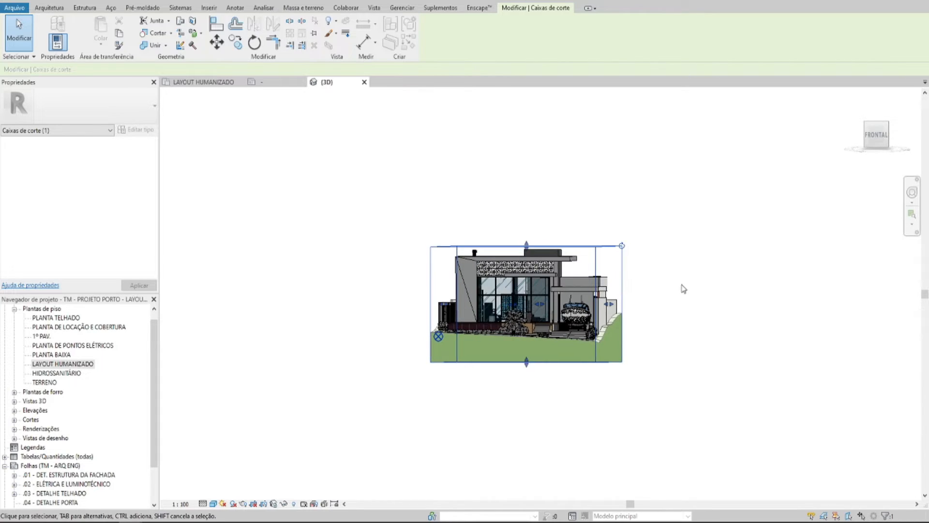
scroll(526, 242, "up", 4)
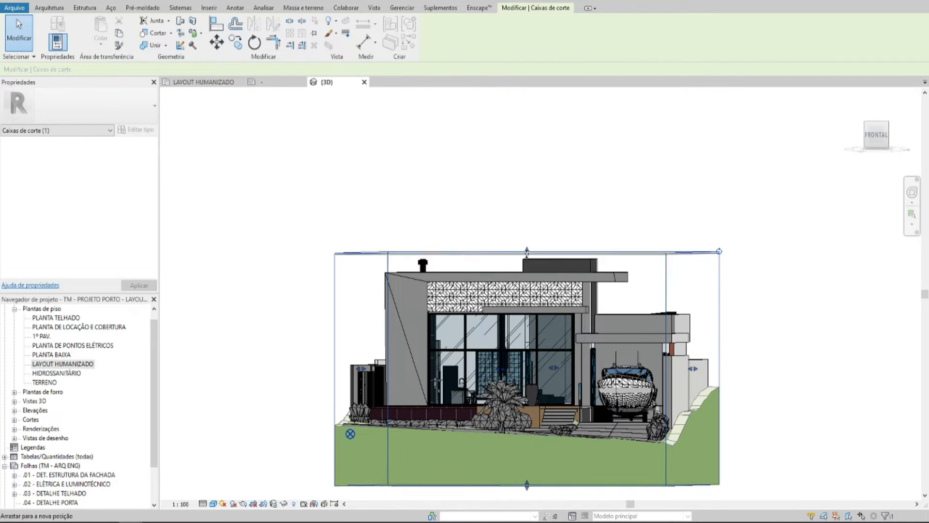
left_click_drag(527, 251, 522, 339)
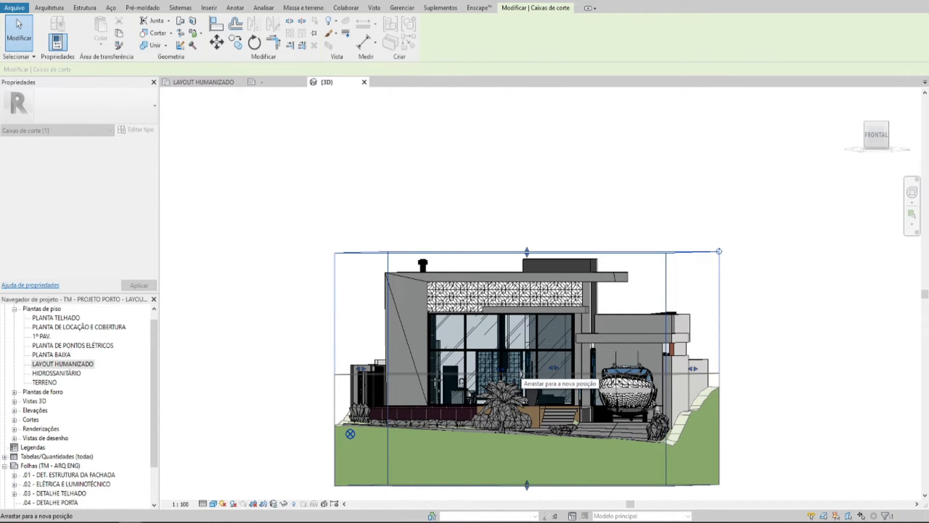
left_click(575, 204)
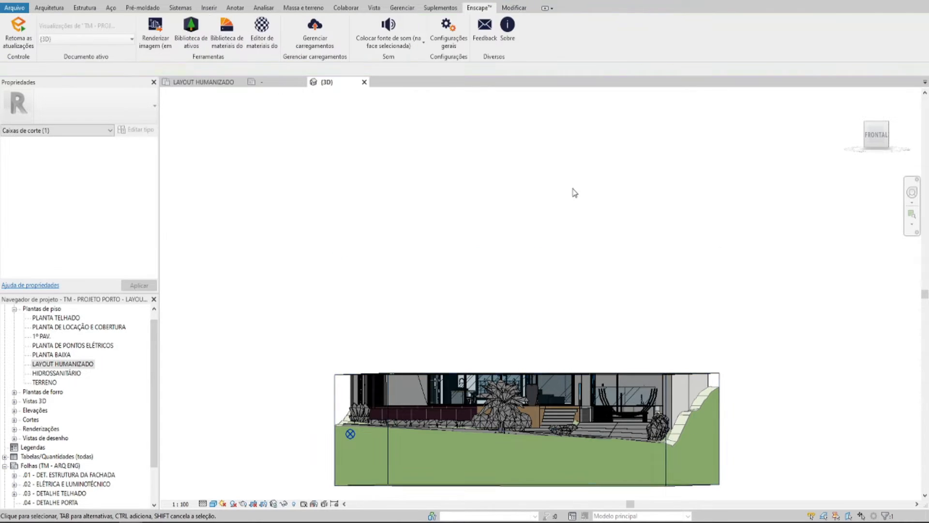
Step: Examine the cutaway house from above and up close, checking the cut height at the bedrooms, bathrooms and living area
middle_click_drag(573, 191, 662, 298, "shift")
middle_click_drag(661, 299, 663, 354, "shift")
scroll(533, 201, "up", 3)
scroll(534, 199, "down", 1)
middle_click_drag(538, 192, 531, 199, "shift")
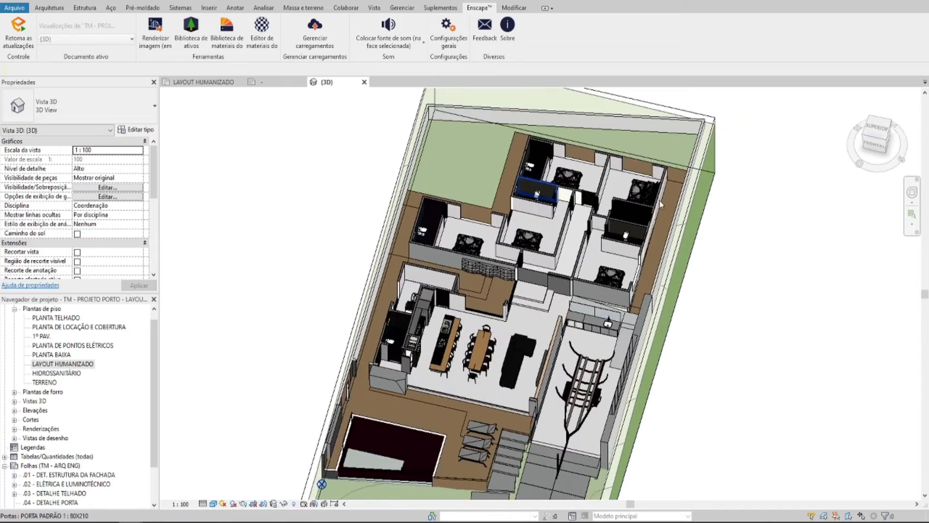
middle_click_drag(724, 303, 634, 162, "shift")
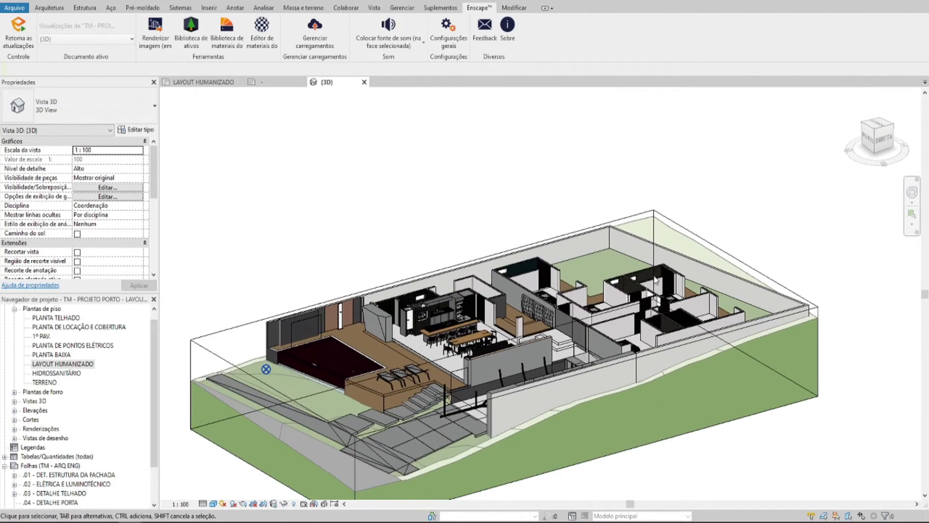
scroll(654, 269, "up", 4)
scroll(665, 260, "up", 3)
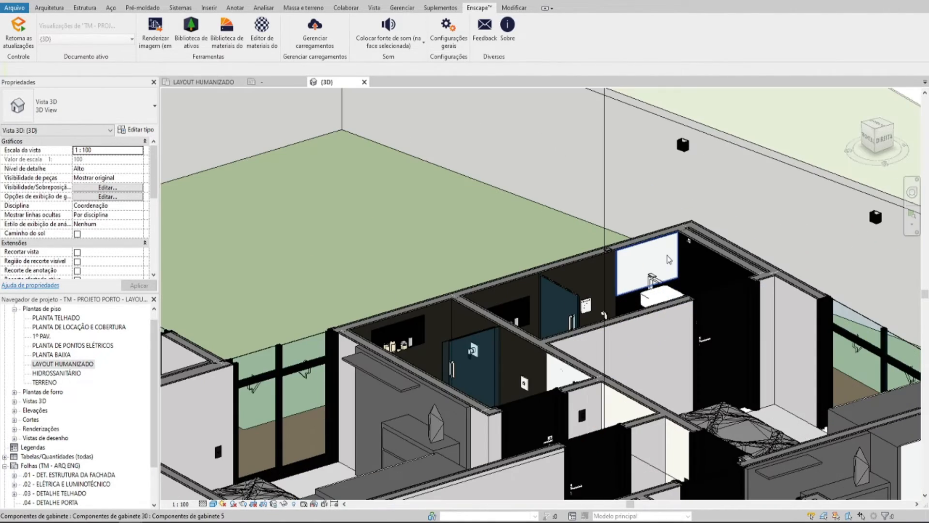
scroll(655, 265, "down", 5)
middle_click_drag(553, 233, 542, 196, "shift")
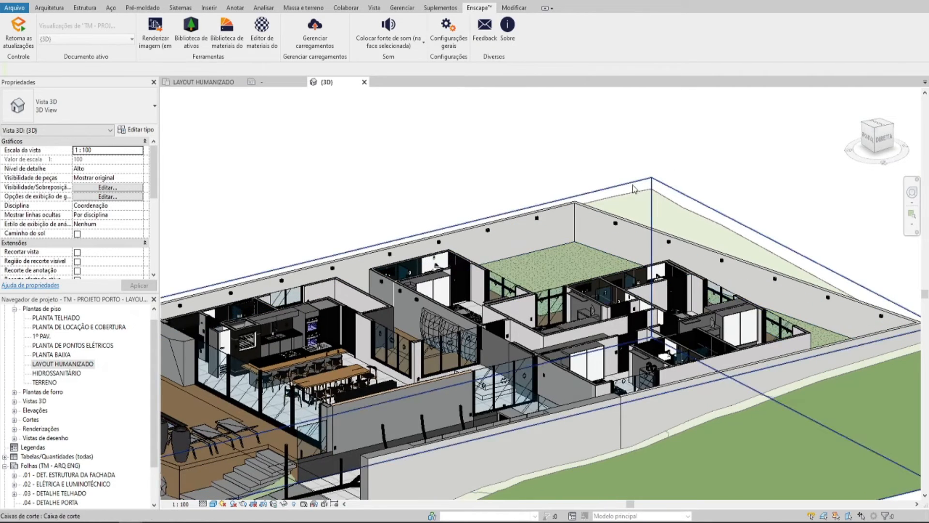
Step: Raise the top of the section box slightly so the walls, doors and windows are cut higher
left_click(541, 204)
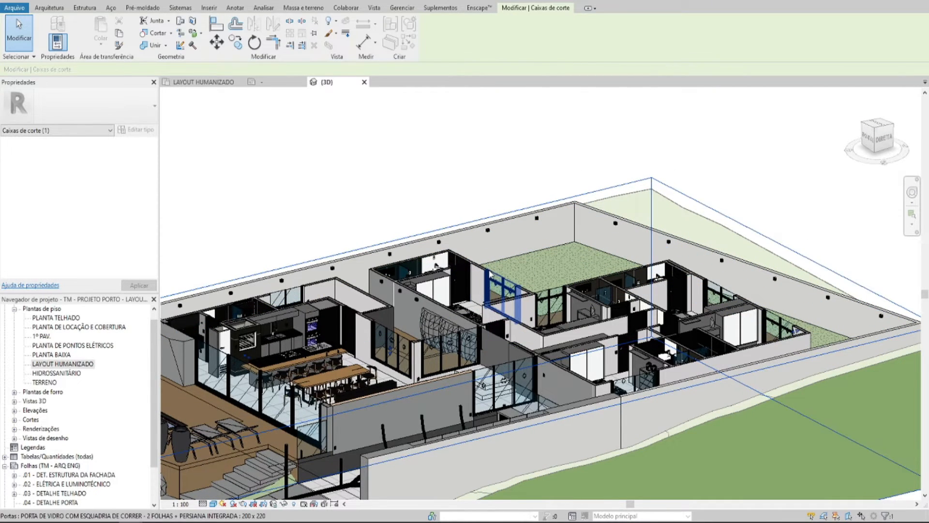
left_click_drag(392, 353, 385, 351)
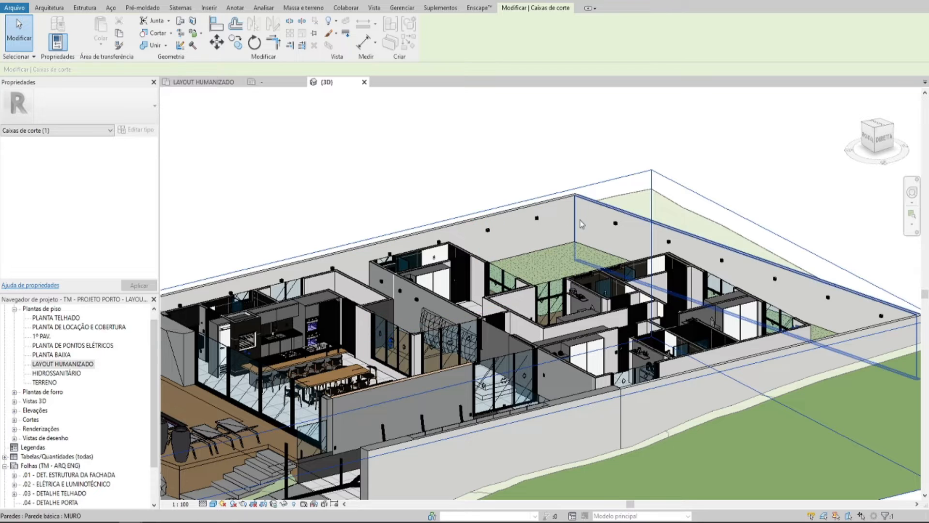
middle_click_drag(583, 222, 584, 269, "shift")
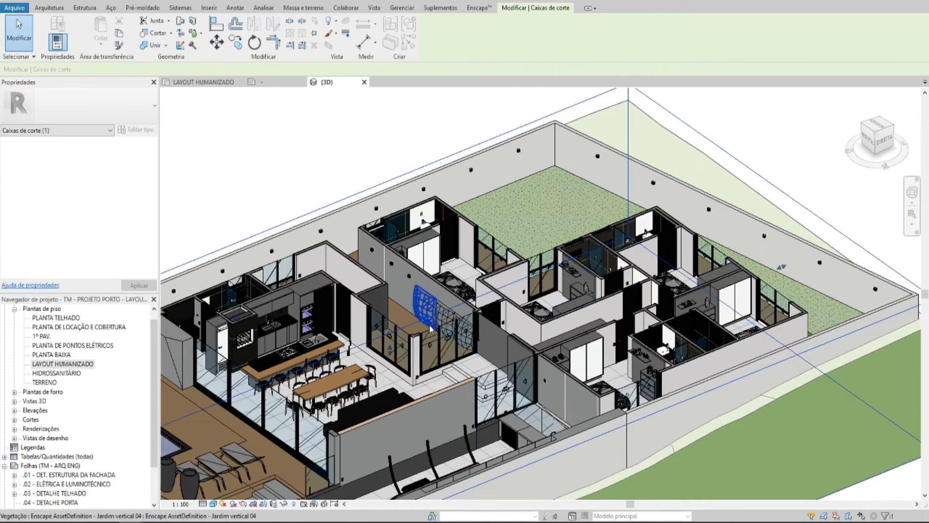
left_click_drag(391, 350, 391, 345)
key("Escape")
scroll(382, 220, "down", 3)
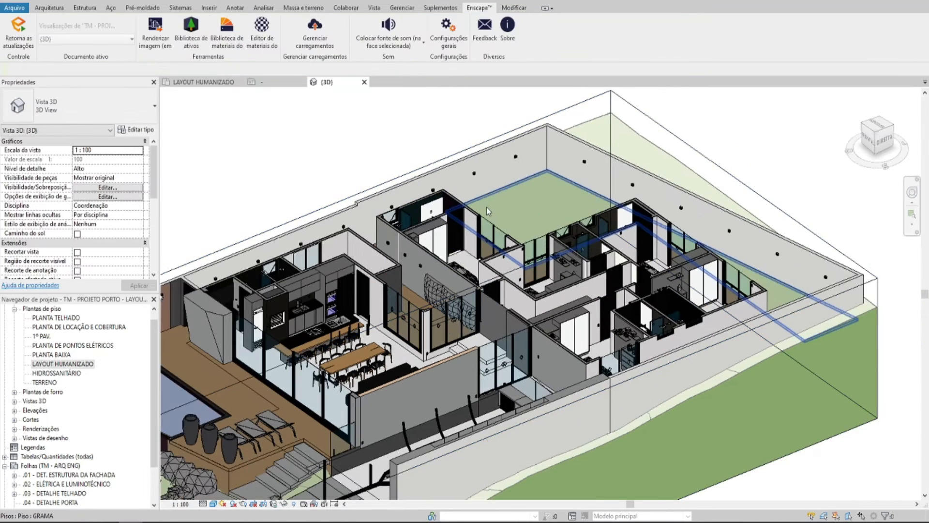
Step: Switch to Enscape with updates resumed, and show the cutaway house from directly above in Ortogonal projection
middle_click_drag(213, 118, 341, 175, "shift")
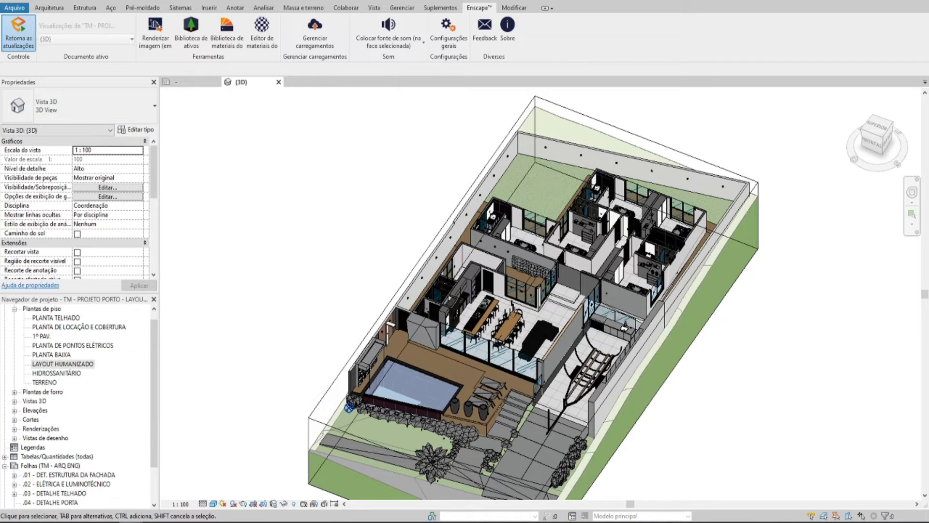
left_click(160, 495)
right_click_drag(368, 236, 371, 271)
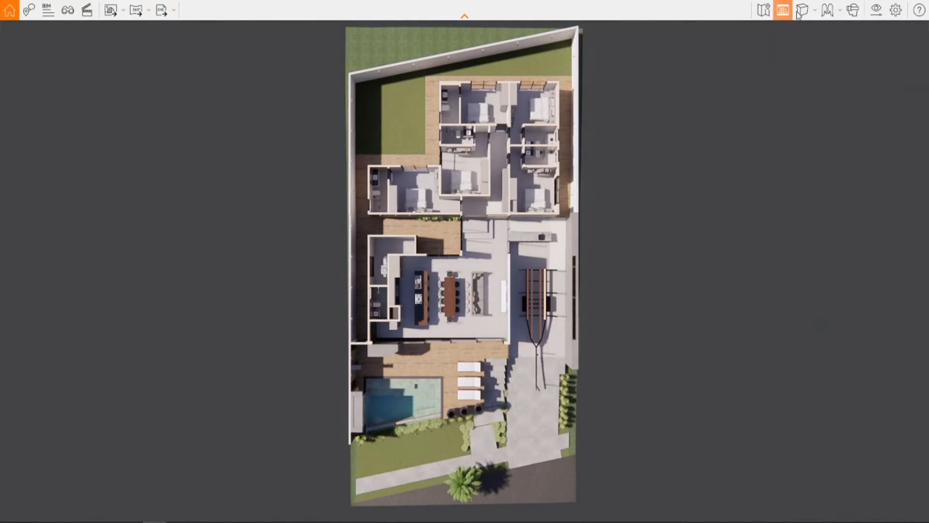
left_click(808, 15)
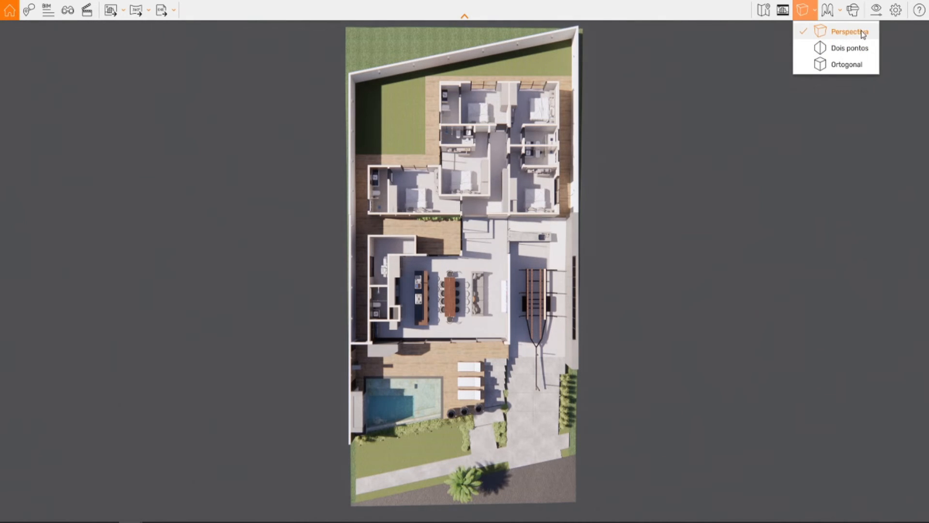
left_click(841, 67)
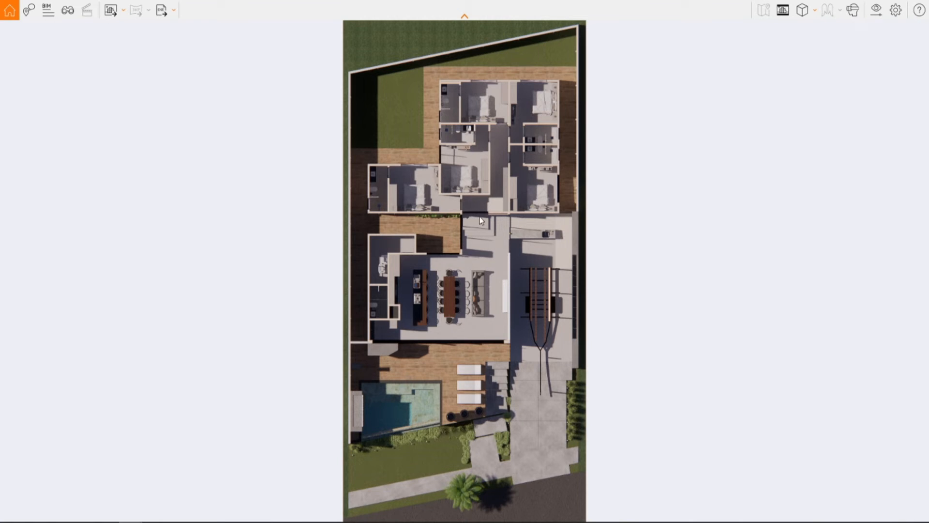
Step: Change the time of day to soften the shadows over the top-down plan, and check the rooms up close
right_click_drag(466, 292, 538, 201, "shift")
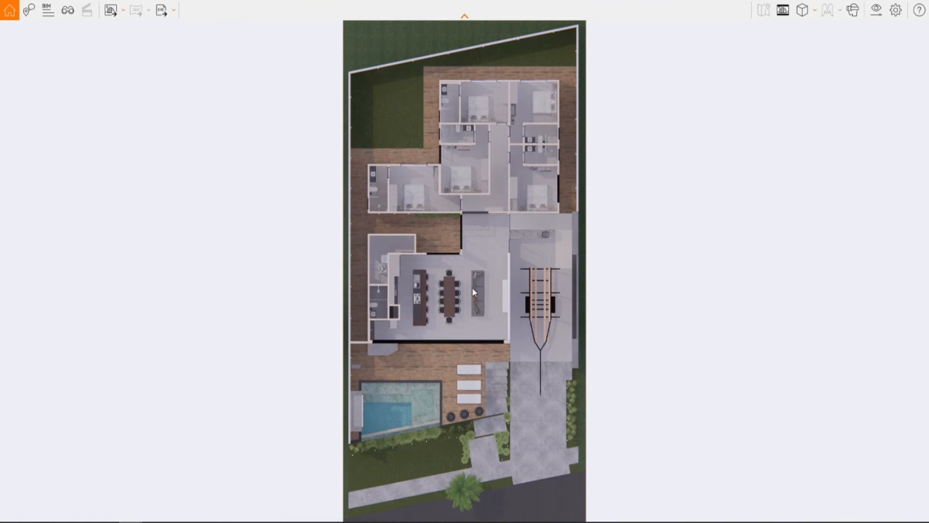
scroll(472, 287, "up", 3)
scroll(473, 203, "up", 4)
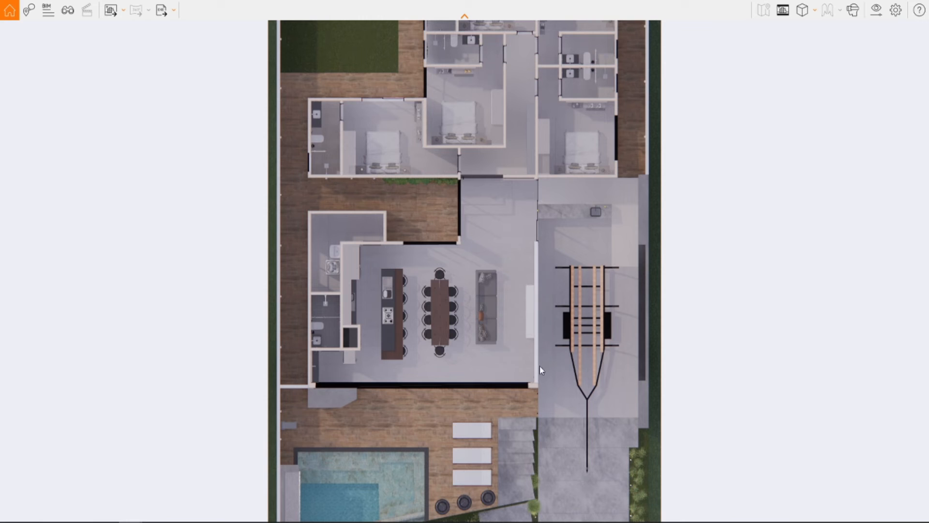
Step: Tilt the cutaway house into an angled overview from the pool side and switch the projection to perspective
right_click_drag(539, 366, 539, 484)
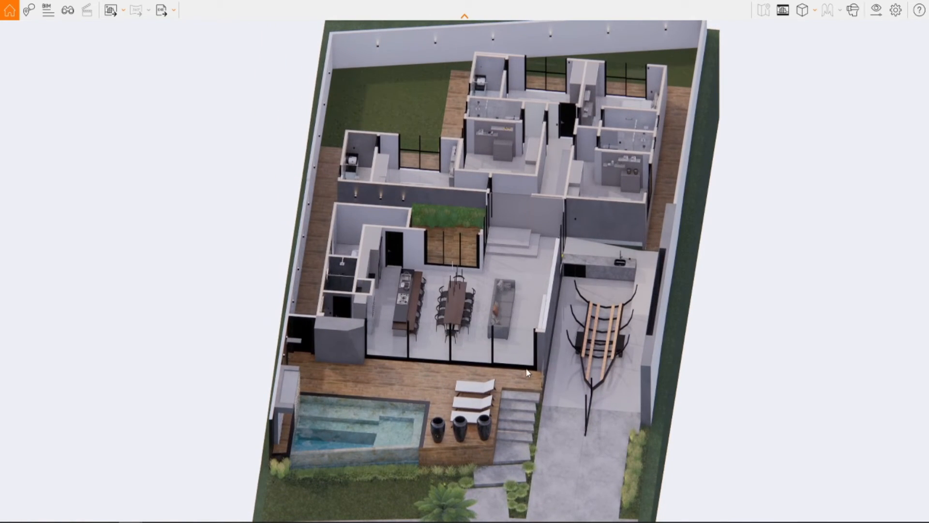
right_click_drag(529, 373, 553, 382)
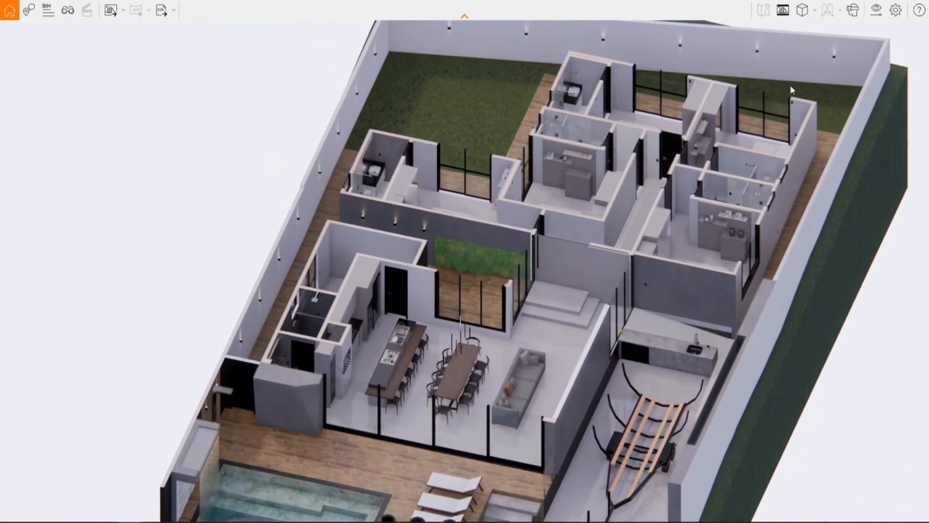
left_click(806, 11)
left_click(841, 33)
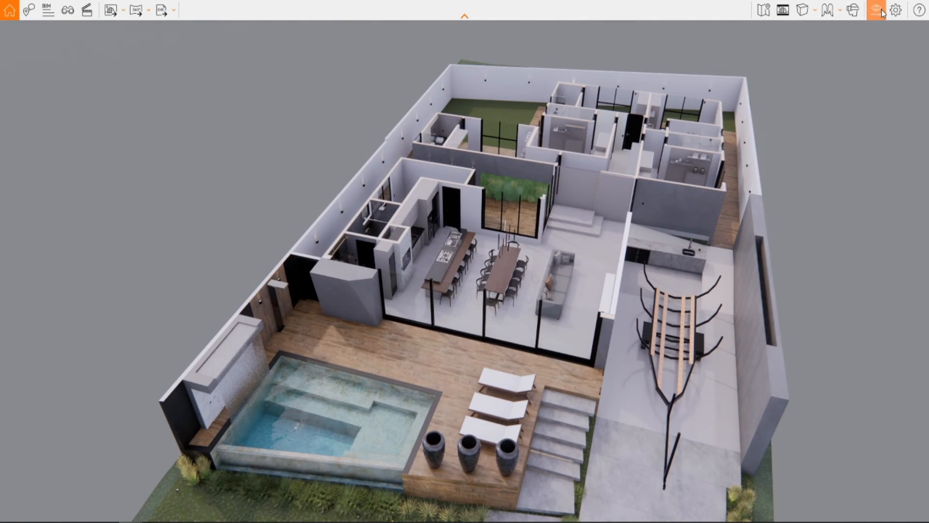
Step: Try Esboços outlines at 53 % in the visual settings, and restore them to 0 %
left_click(876, 9)
left_click_drag(472, 64, 270, 79)
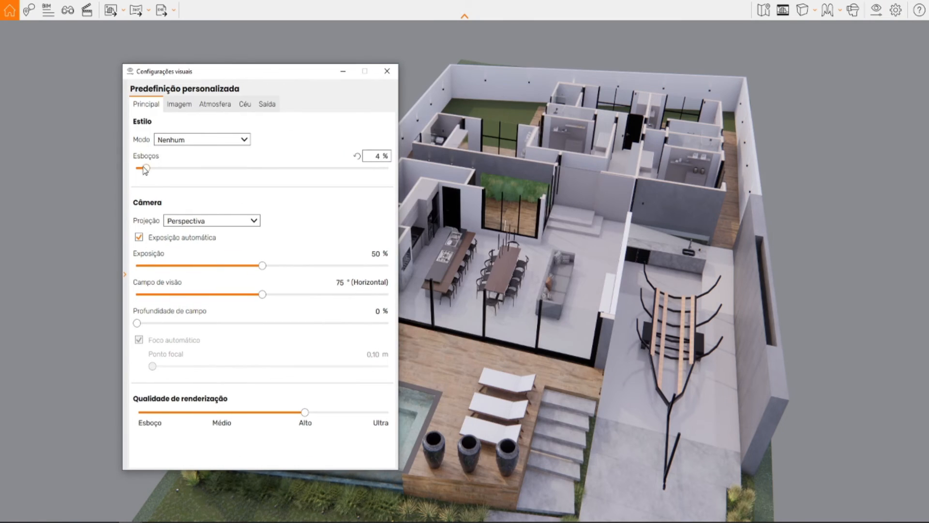
left_click_drag(145, 170, 270, 188)
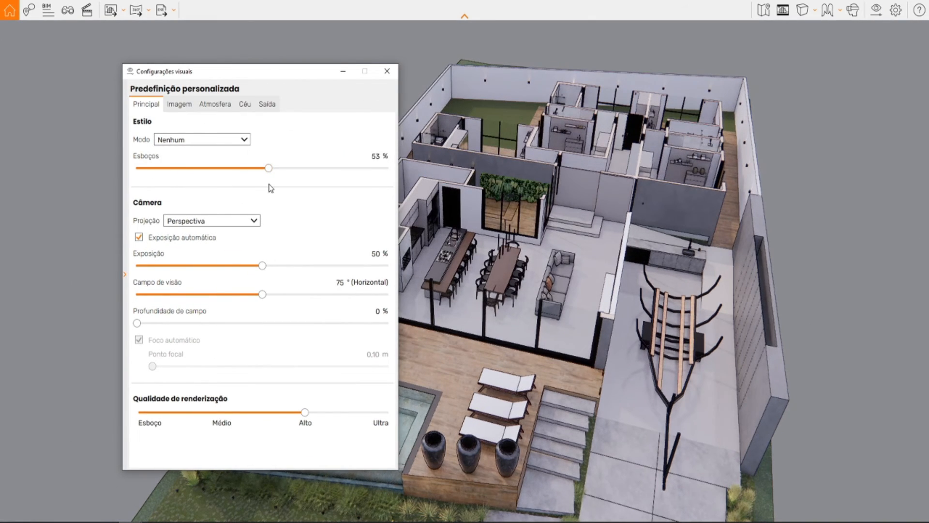
left_click(356, 155)
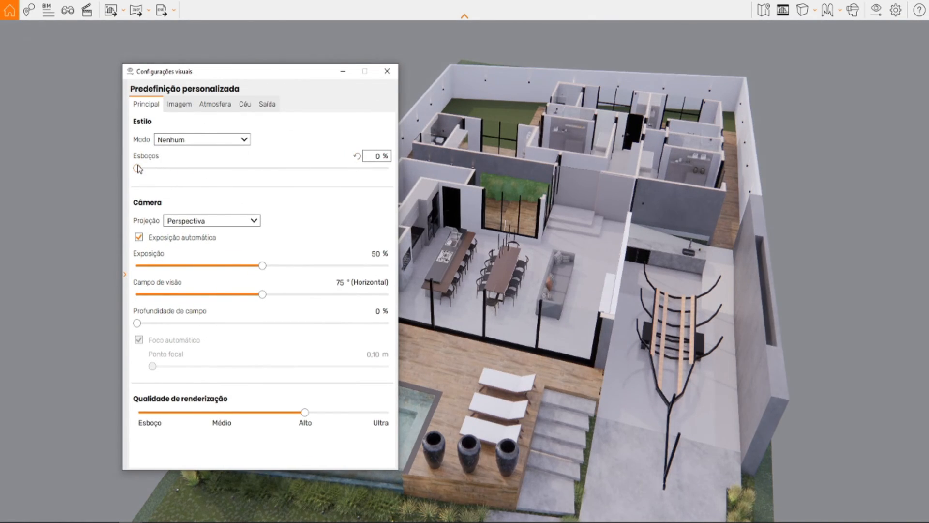
left_click_drag(138, 168, 163, 169)
mouse_move(262, 266)
left_mouse_down()
mouse_move(232, 265)
mouse_move(293, 266)
mouse_move(262, 265)
left_mouse_up()
left_click(387, 72)
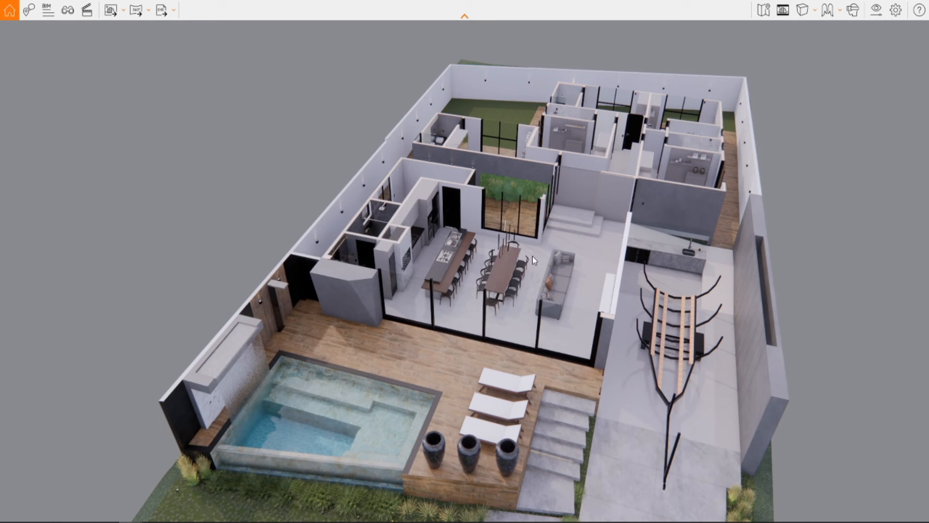
Step: Turn the perspective view so the whole cutaway house and lot are framed from directly above
left_click_drag(533, 260, 528, 310)
key("w")
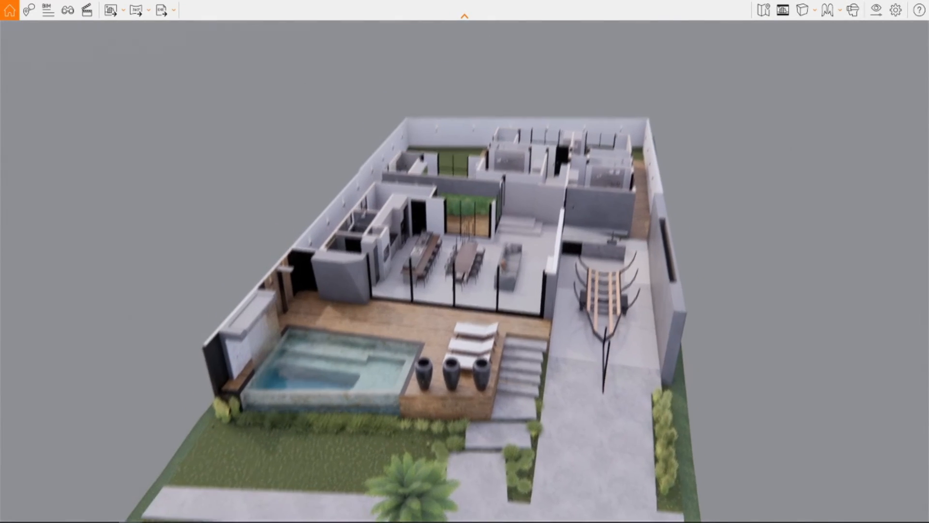
right_click_drag(465, 262, 537, 291)
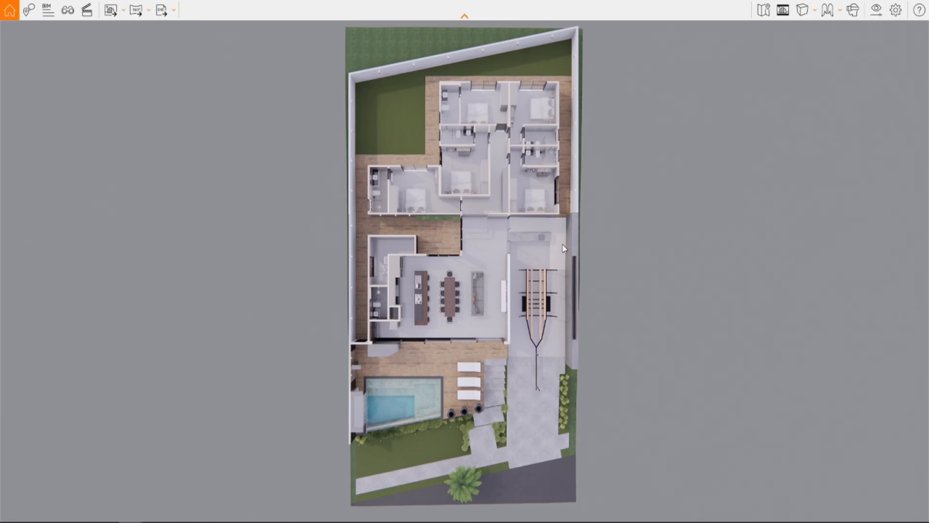